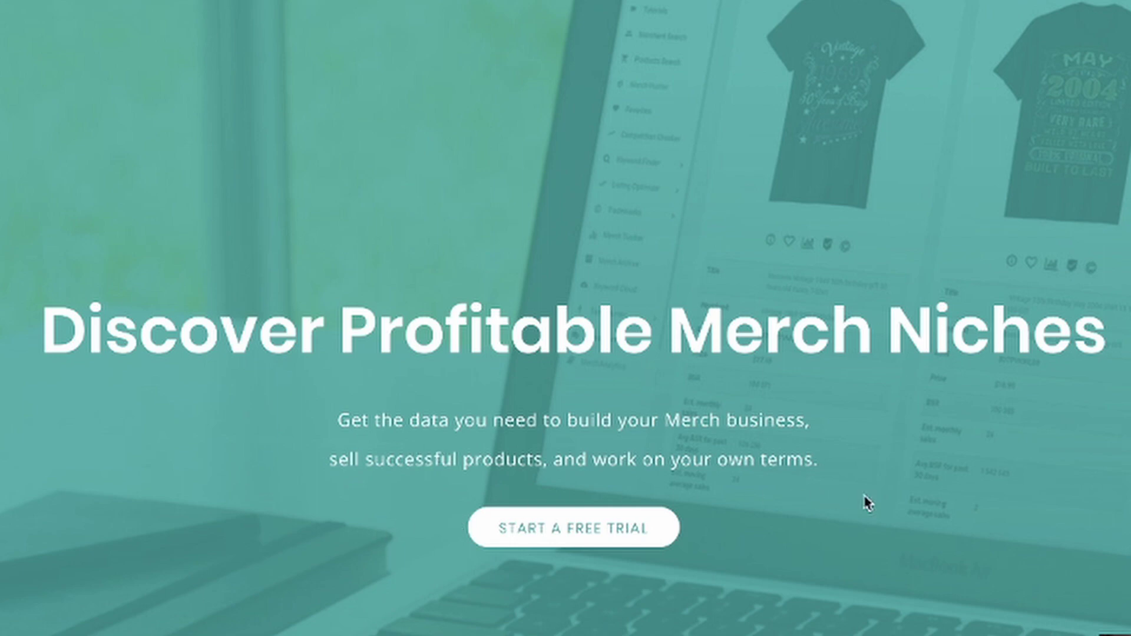
- Look through the Merch Informer home page, including the Merch Academy, Research, Design and Scale sections
scroll(857, 500, down, 7)
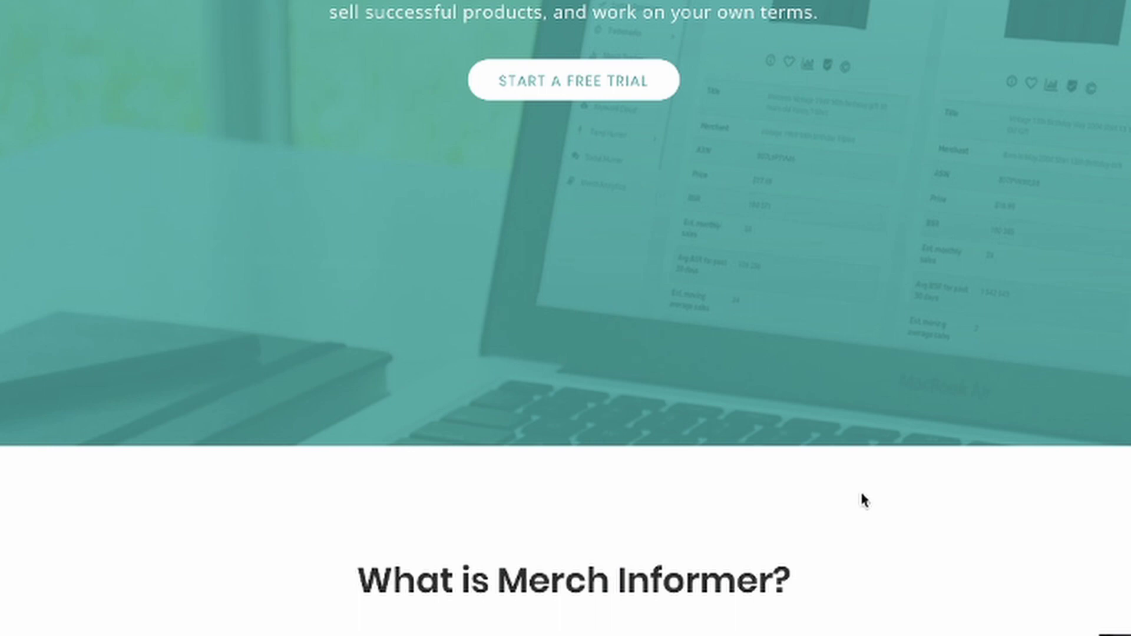
scroll(863, 500, down, 15)
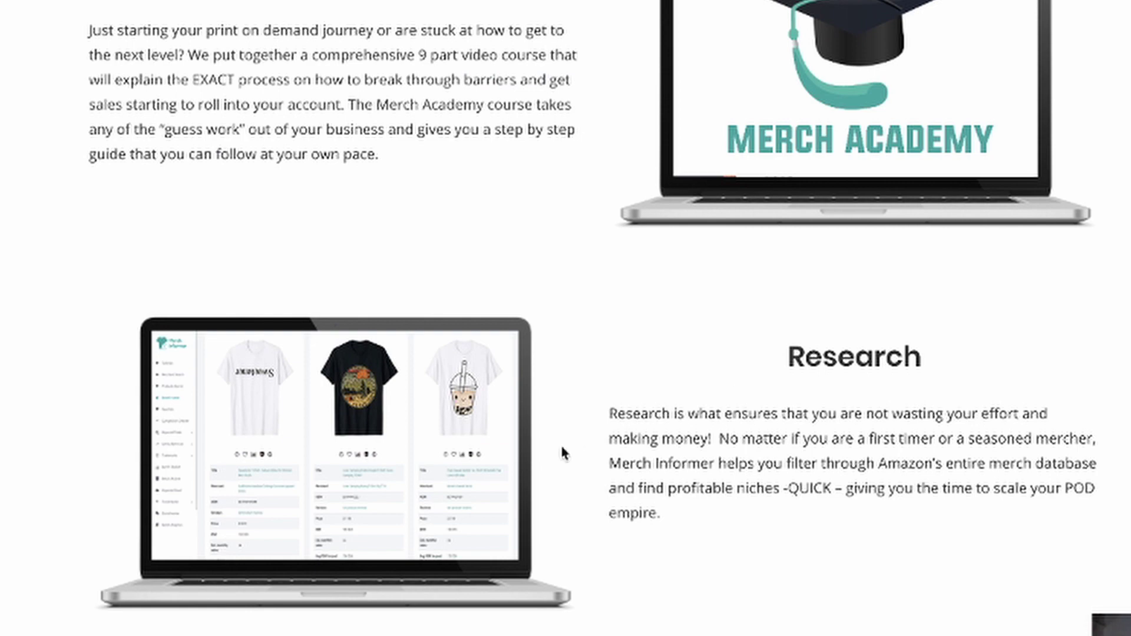
scroll(562, 448, down, 10)
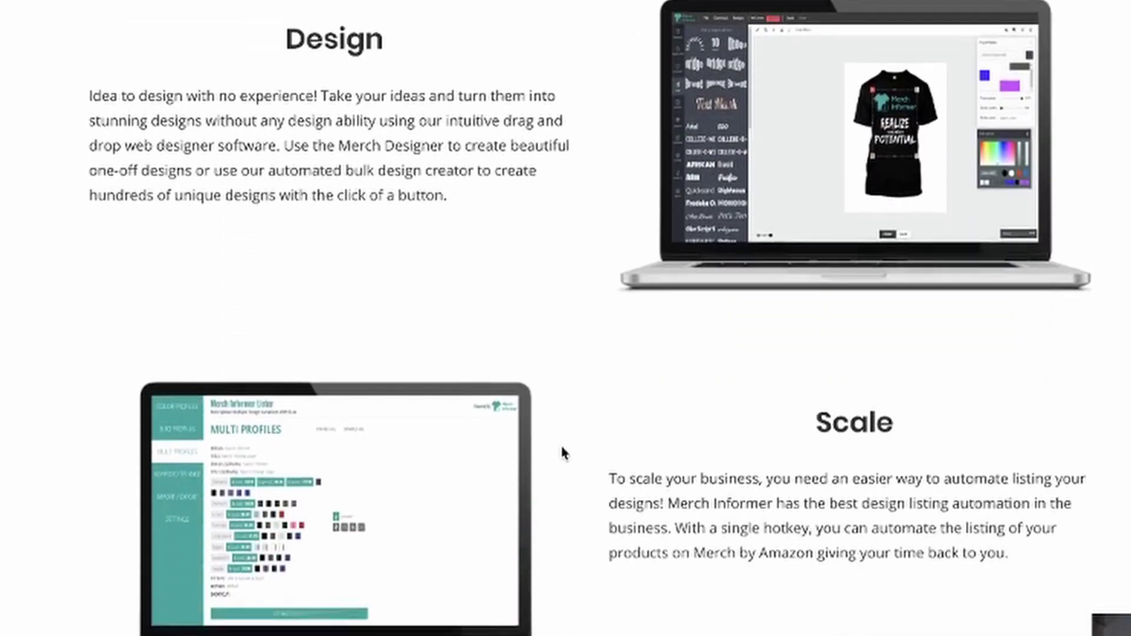
scroll(561, 451, down, 1)
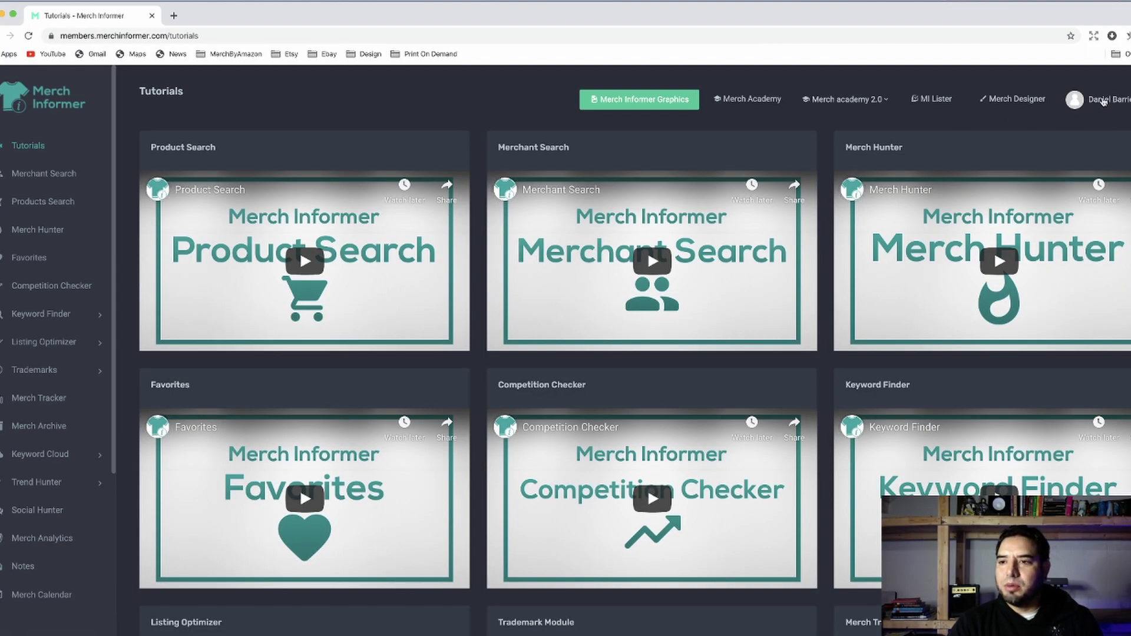
- Open the account profile and preview the interface in light mode before returning it to dark mode
click(1103, 102)
click(1104, 131)
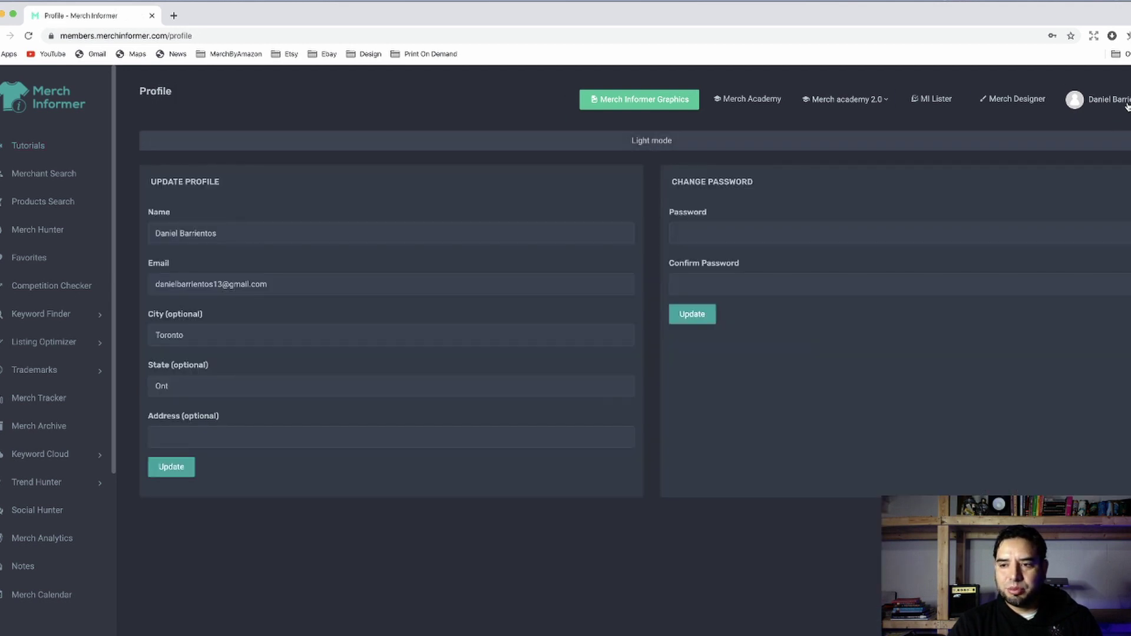
click(673, 146)
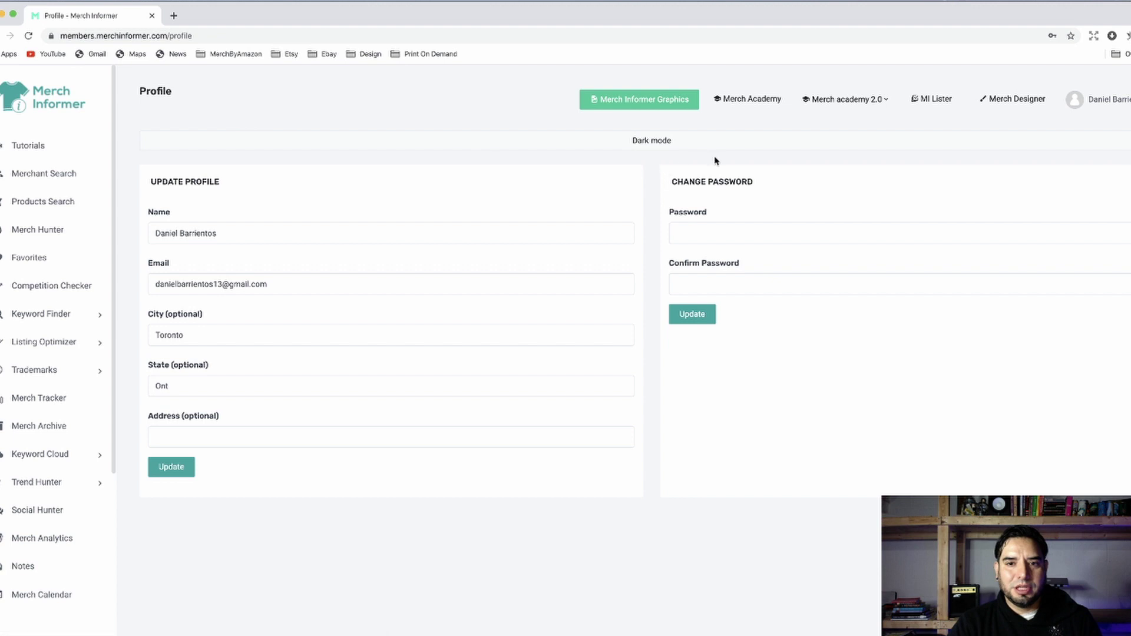
click(695, 146)
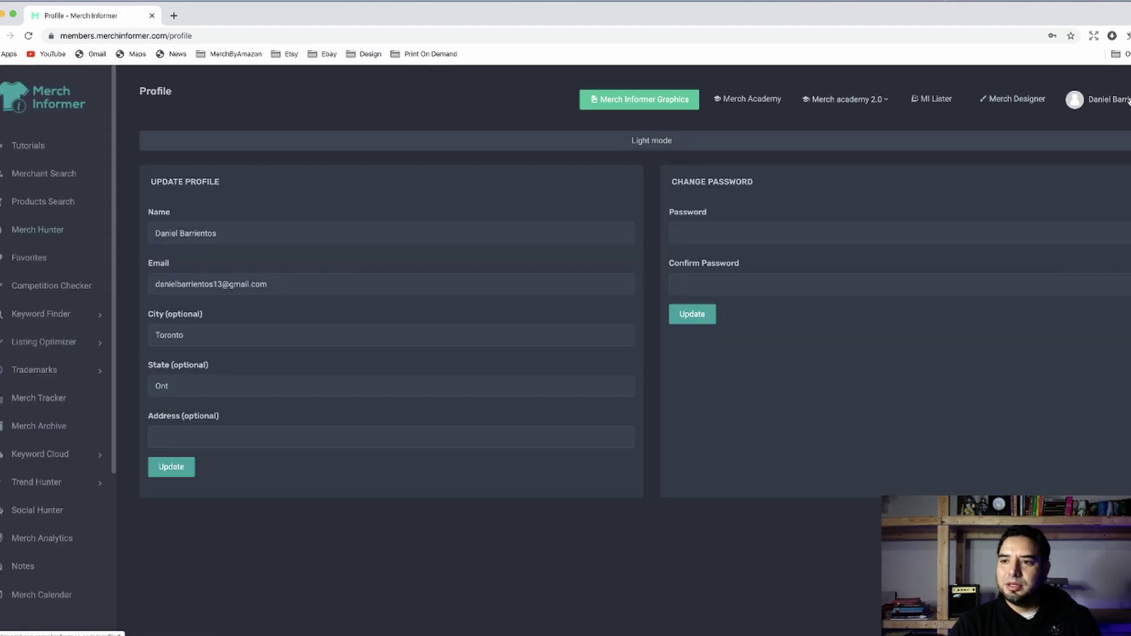
- Open the Tutorials page and look over the training videos for each Merch Informer module
click(46, 147)
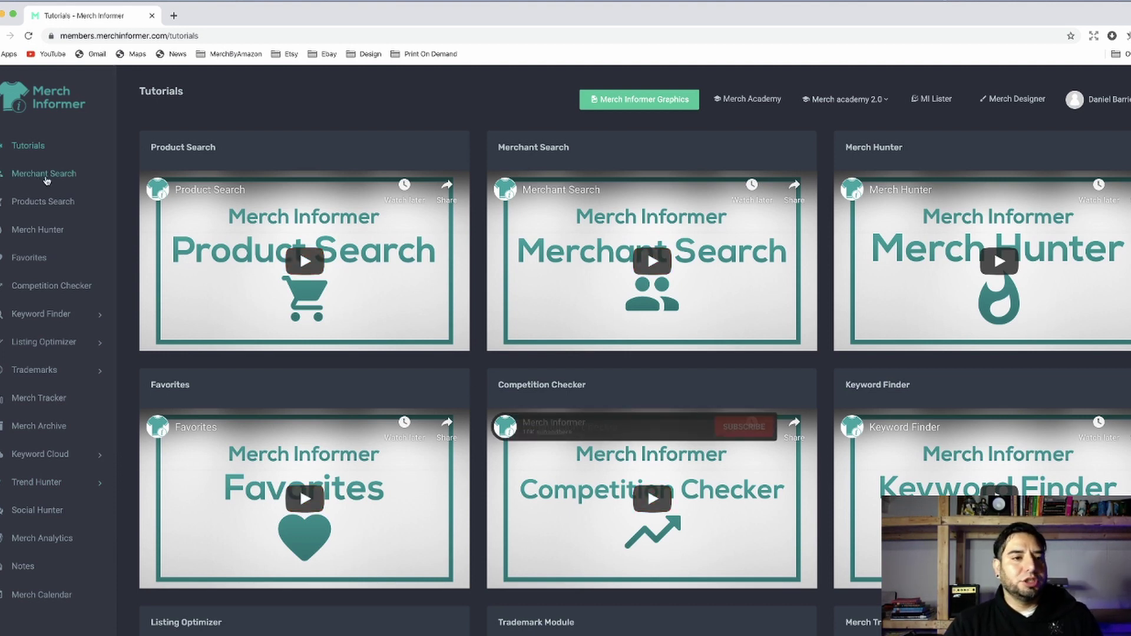
scroll(580, 405, down, 10)
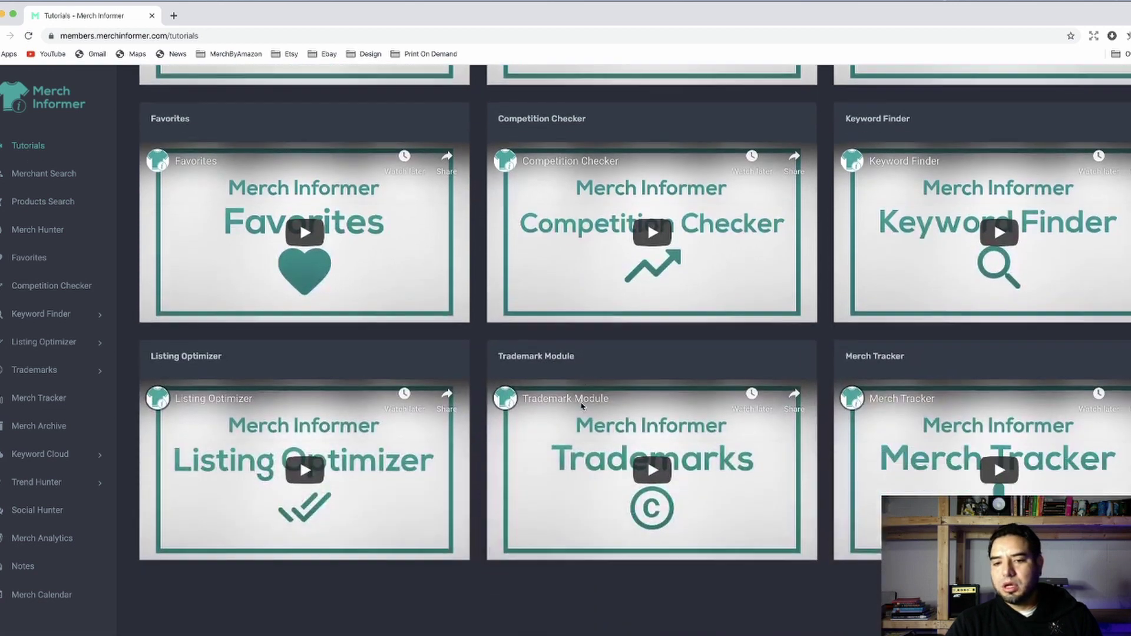
scroll(582, 408, down, 3)
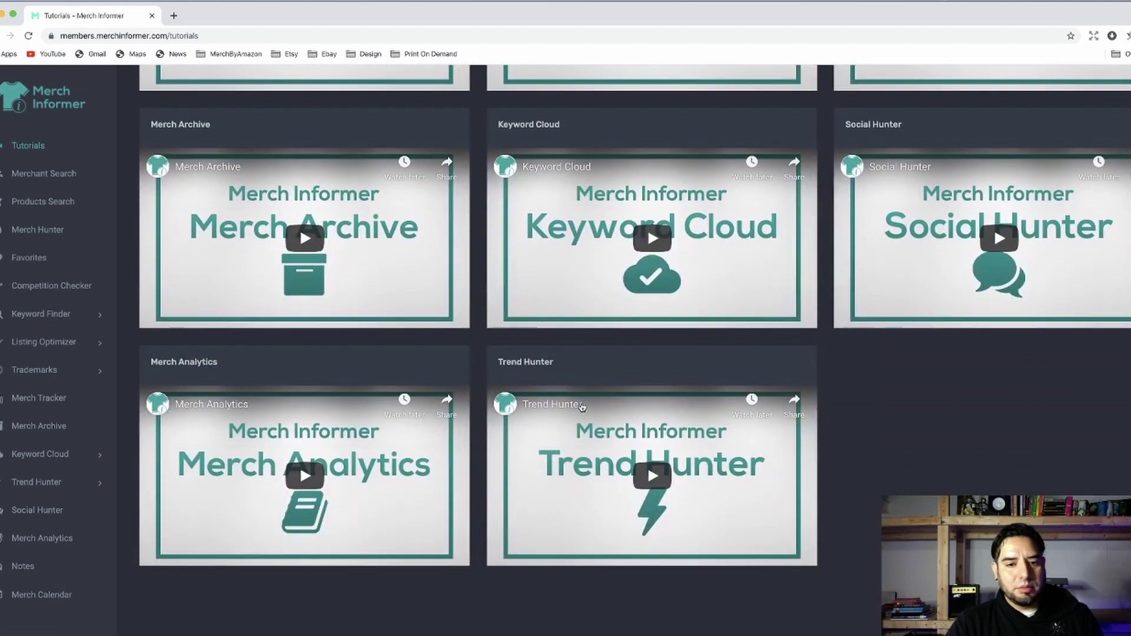
scroll(582, 407, up, 12)
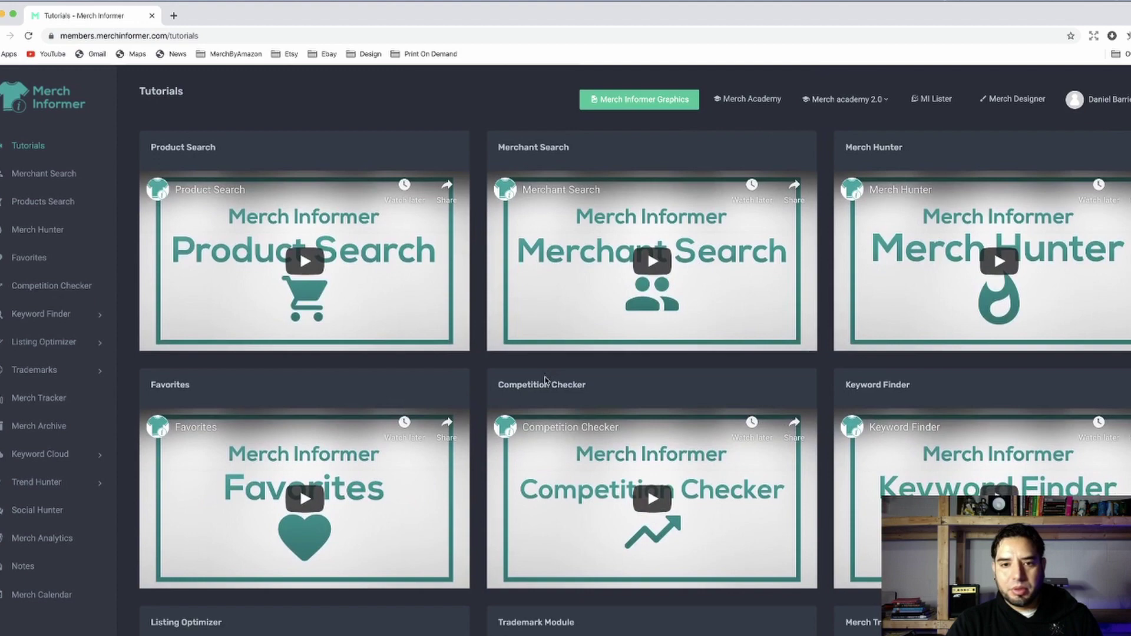
scroll(539, 398, down, 1)
scroll(539, 398, up, 1)
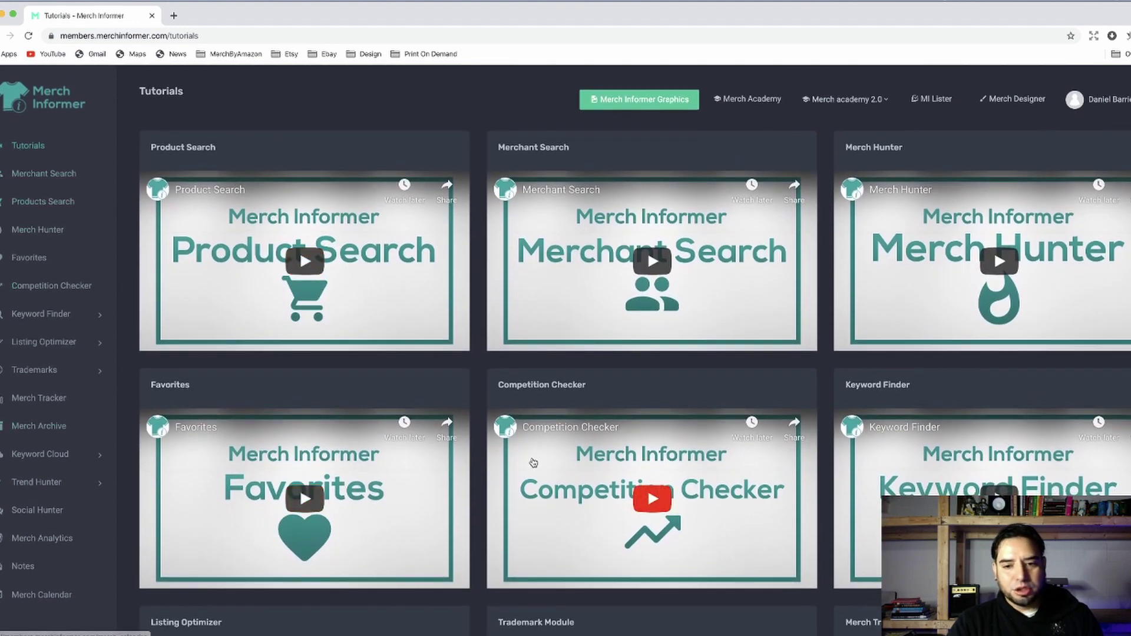
scroll(548, 462, down, 6)
scroll(567, 465, down, 5)
scroll(574, 413, up, 12)
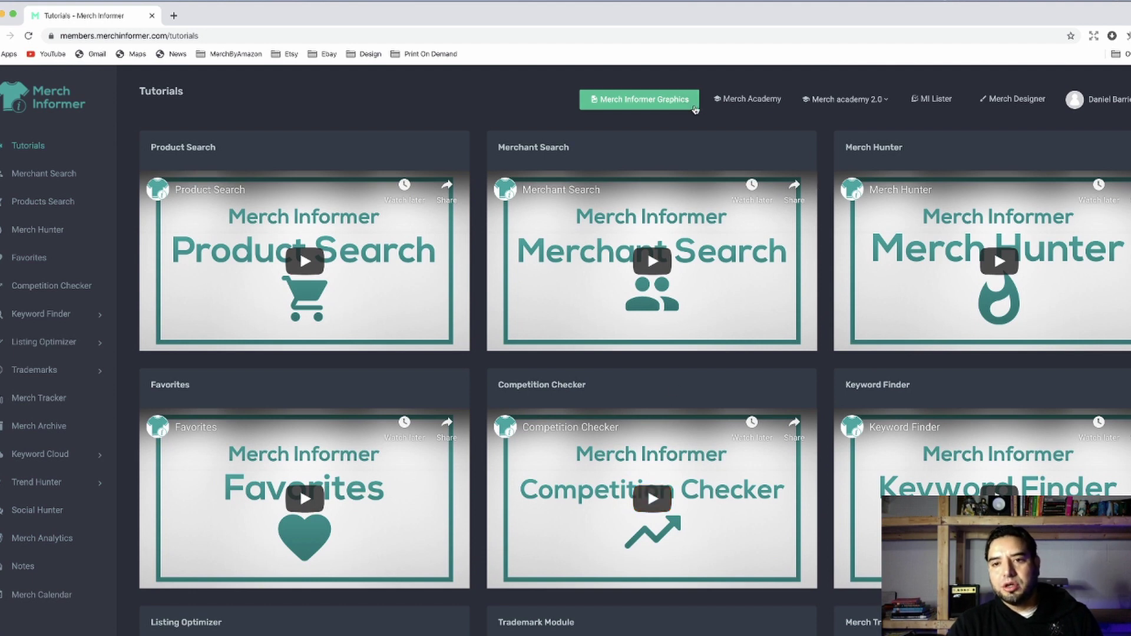
- Open the original Merch Academy course and look over its lesson videos and descriptions
click(745, 98)
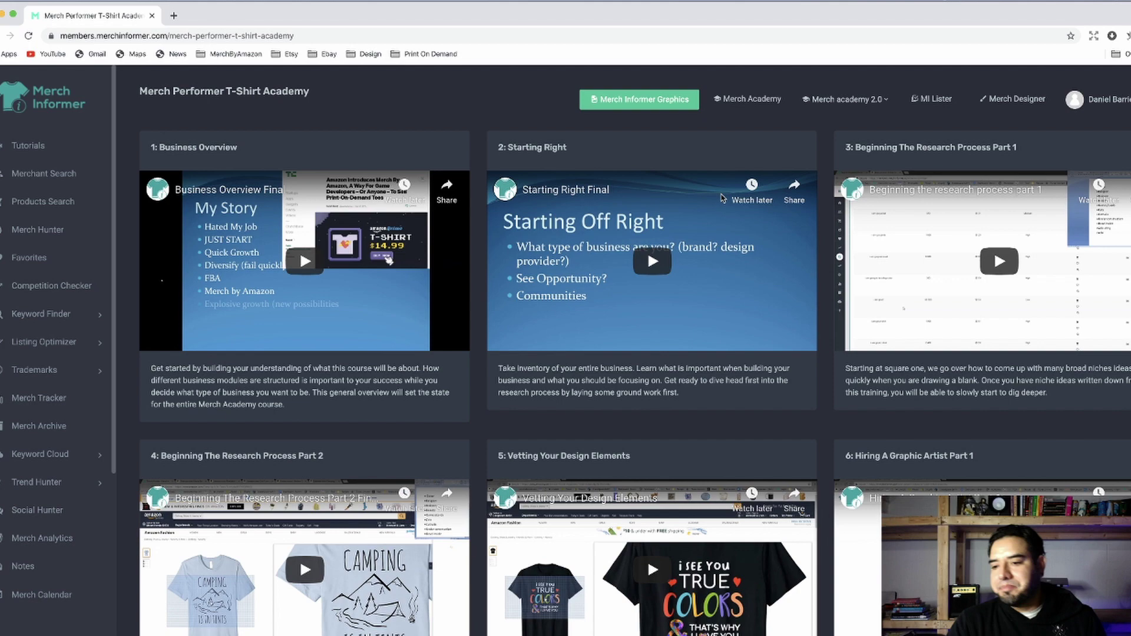
scroll(720, 198, down, 4)
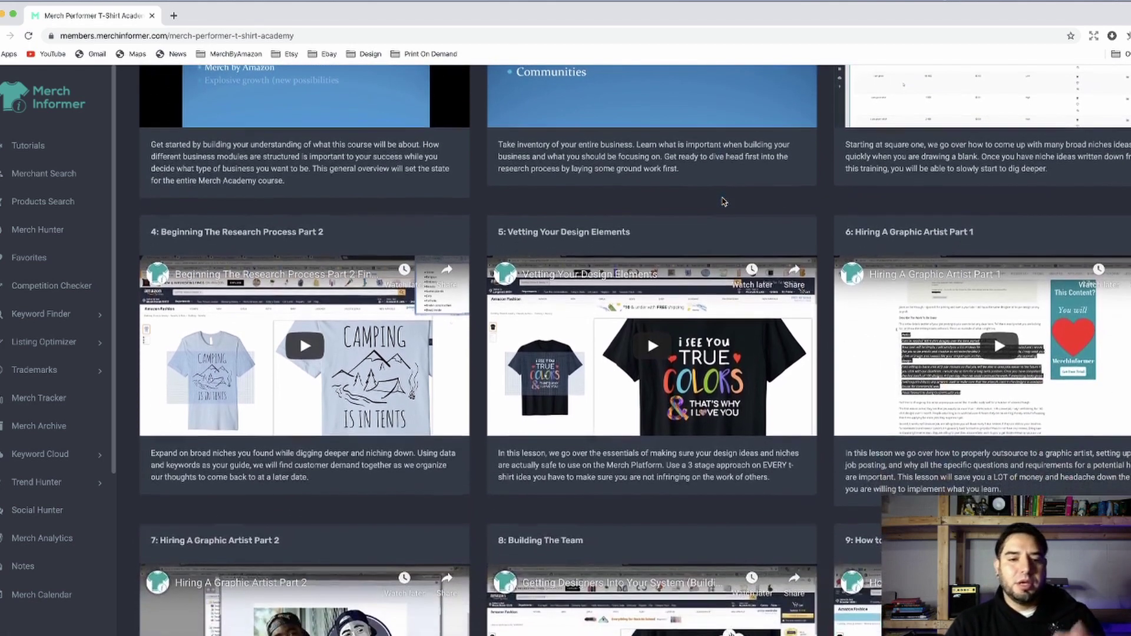
scroll(484, 200, up, 4)
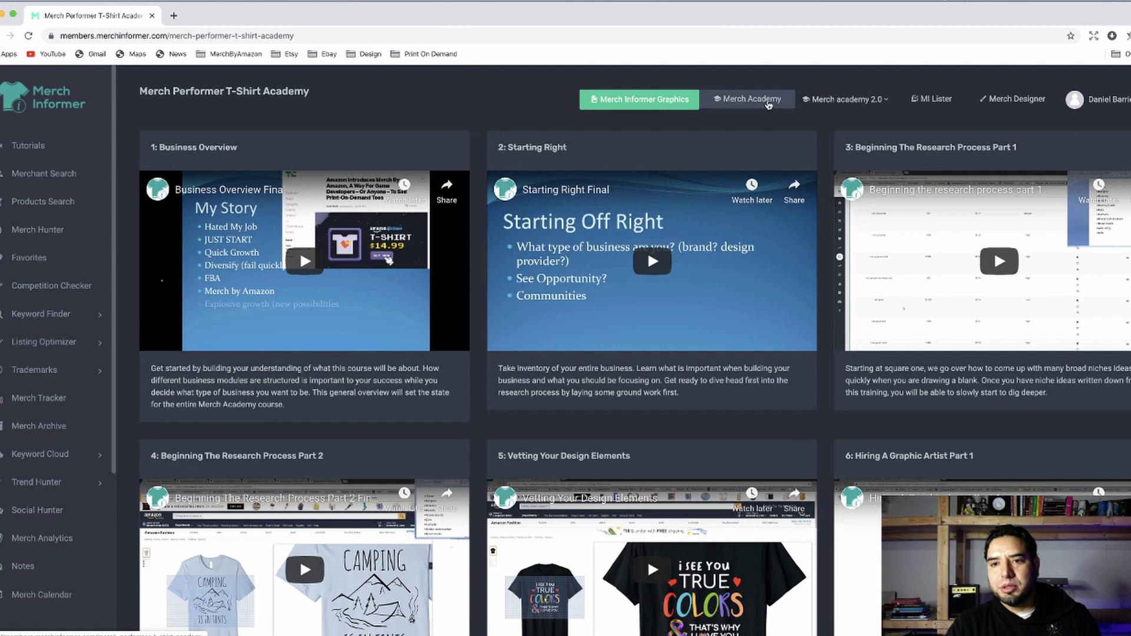
- Open the MA 2.0 PRO course and examine its lesson list through to Brand Promotion
click(849, 99)
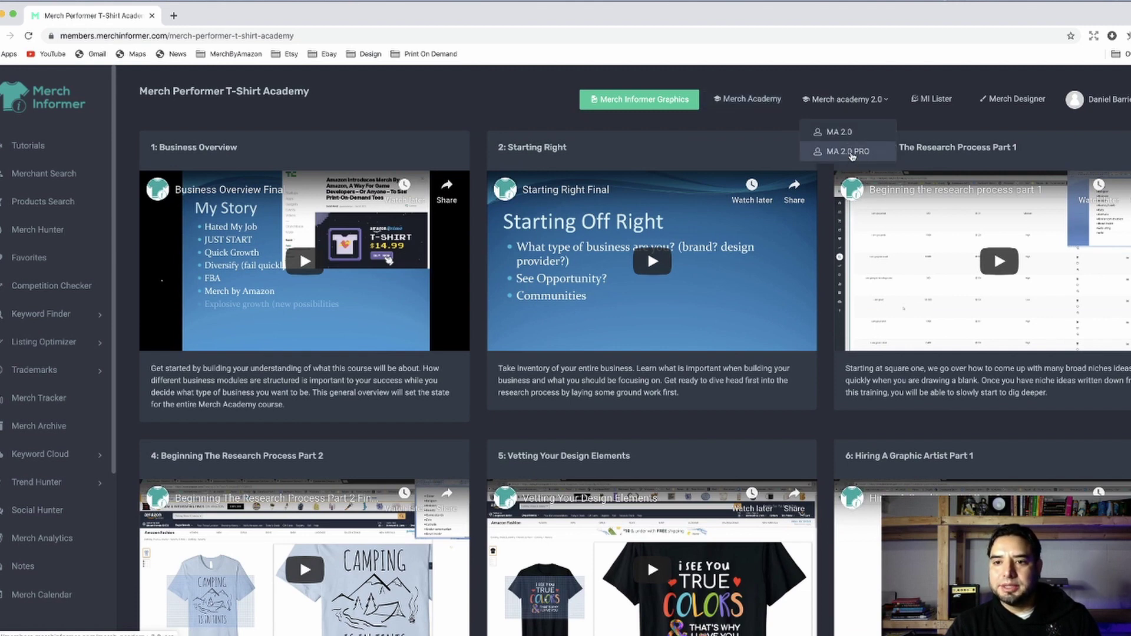
click(818, 152)
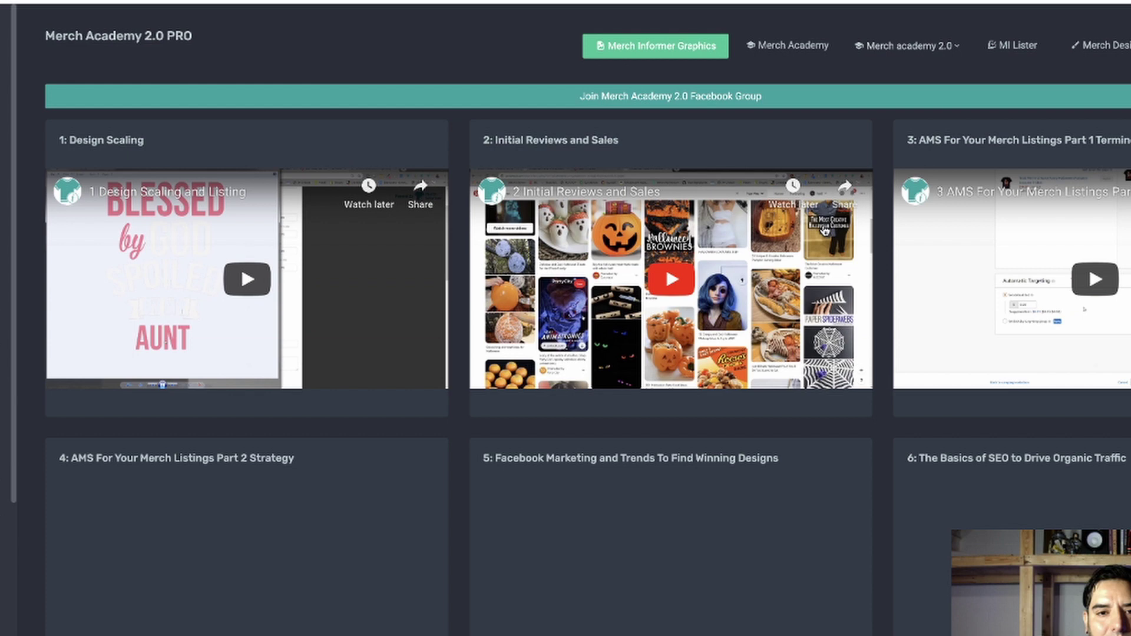
scroll(825, 231, down, 5)
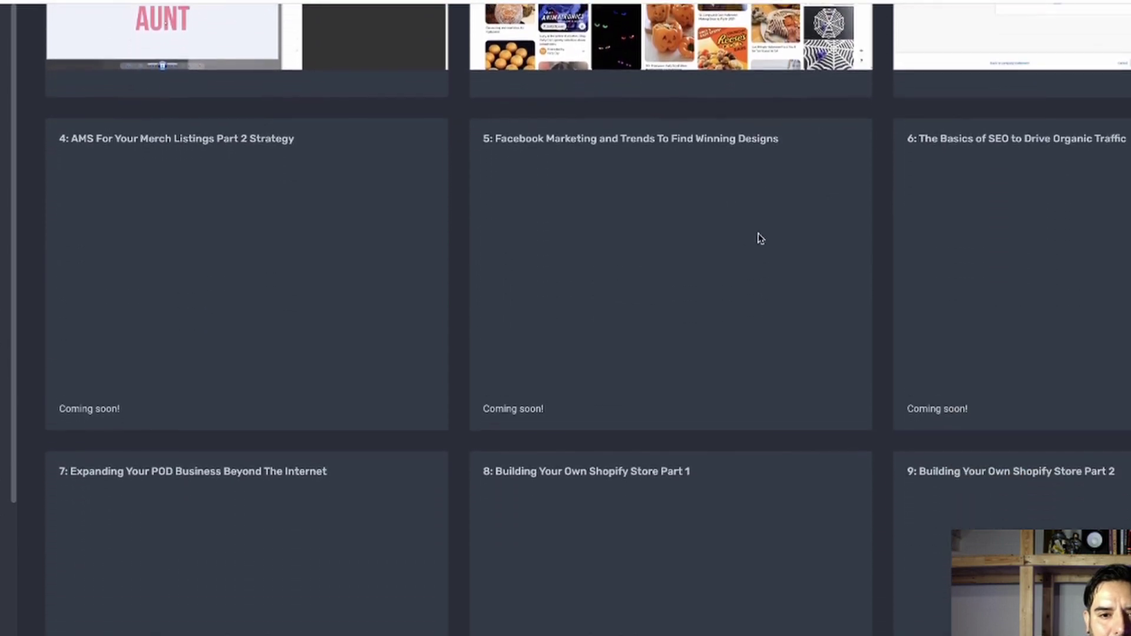
scroll(697, 400, down, 4)
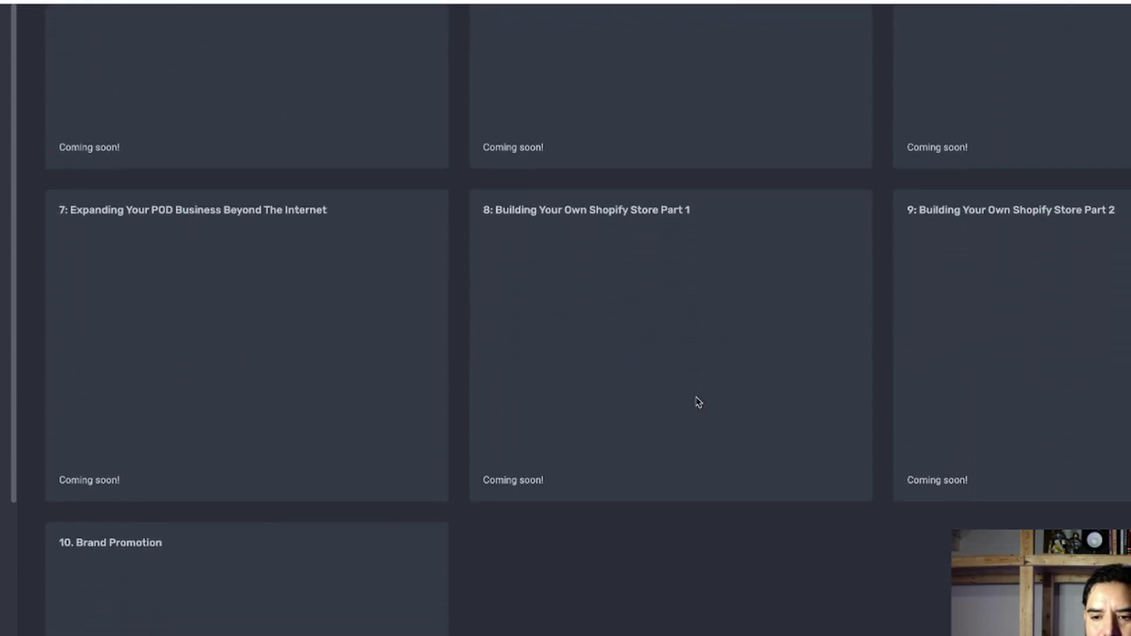
scroll(697, 402, down, 1)
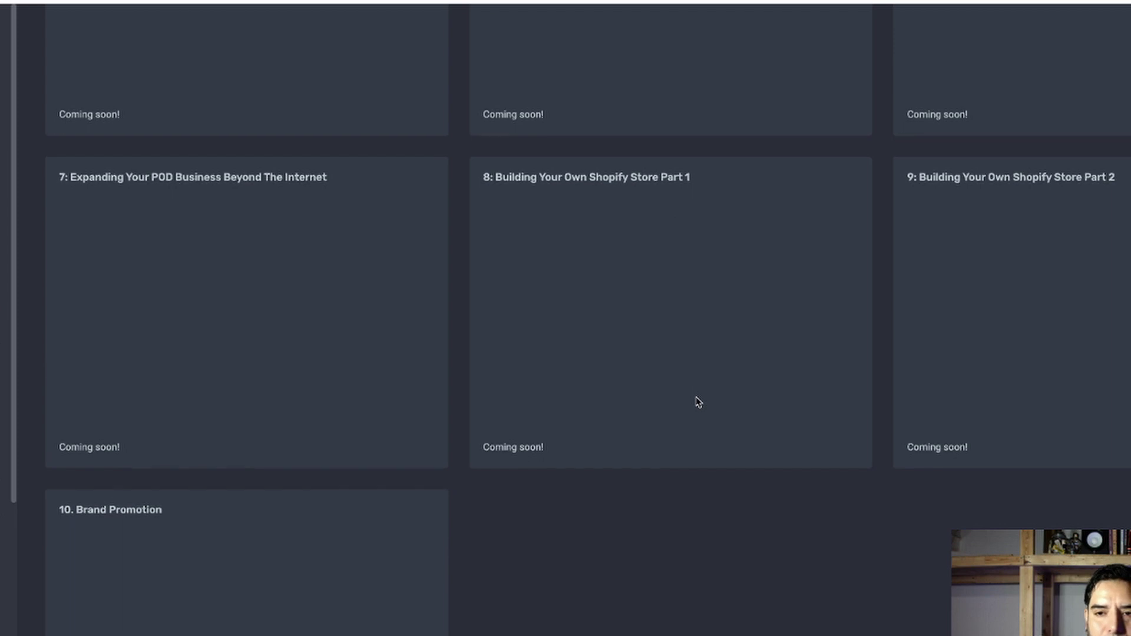
scroll(698, 402, up, 10)
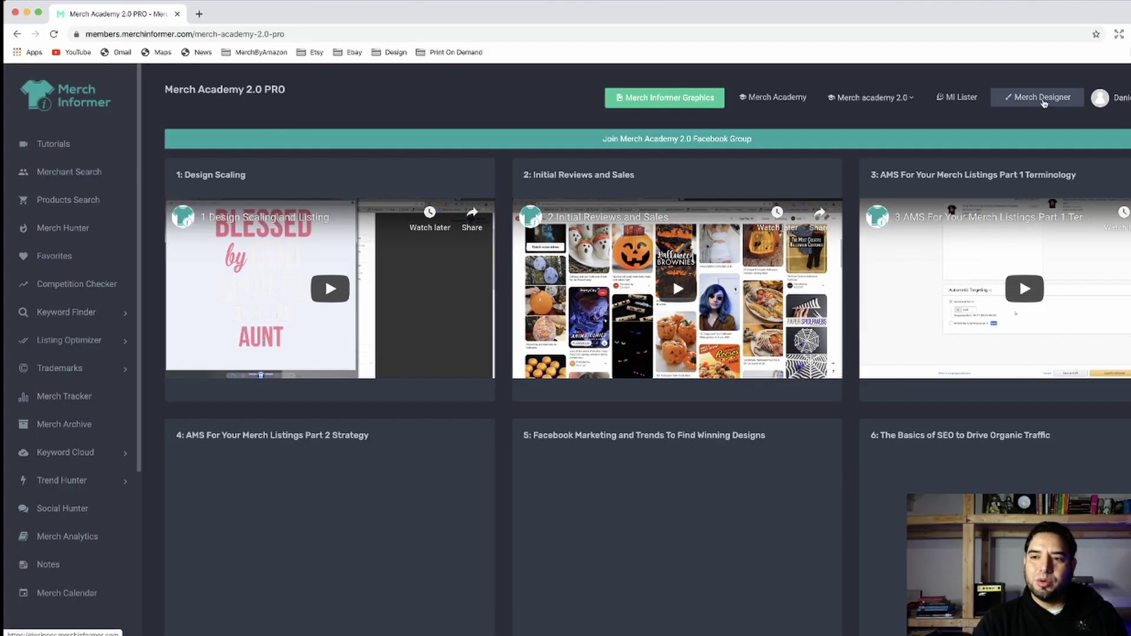
- Log in to Merch Designer with the prefilled credentials and choose T-Shirt as the product
click(1042, 101)
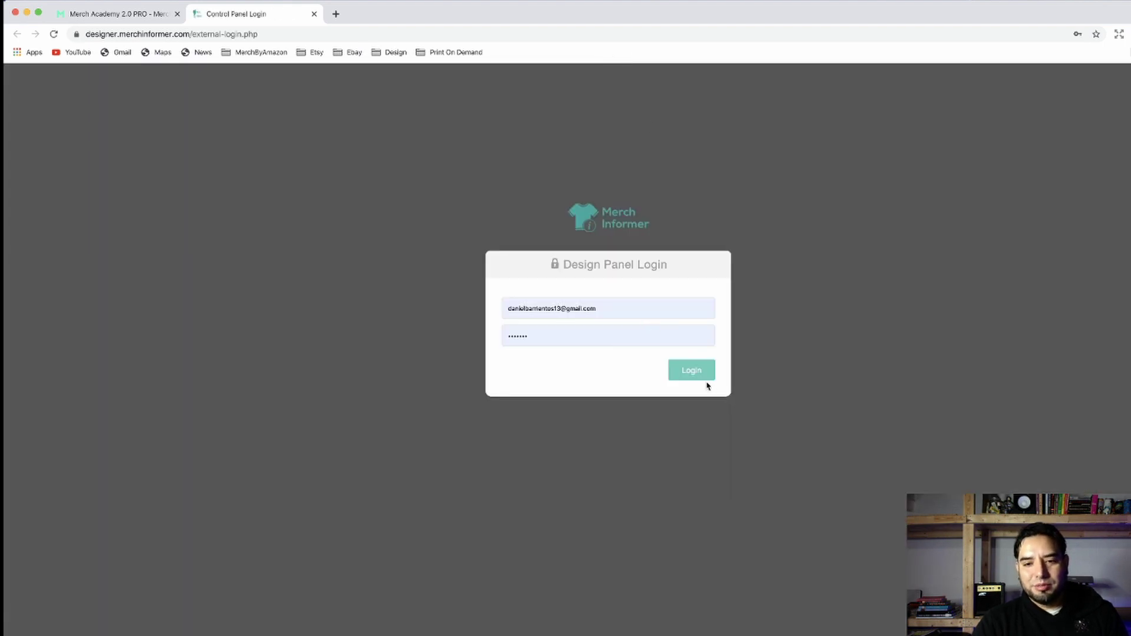
click(706, 377)
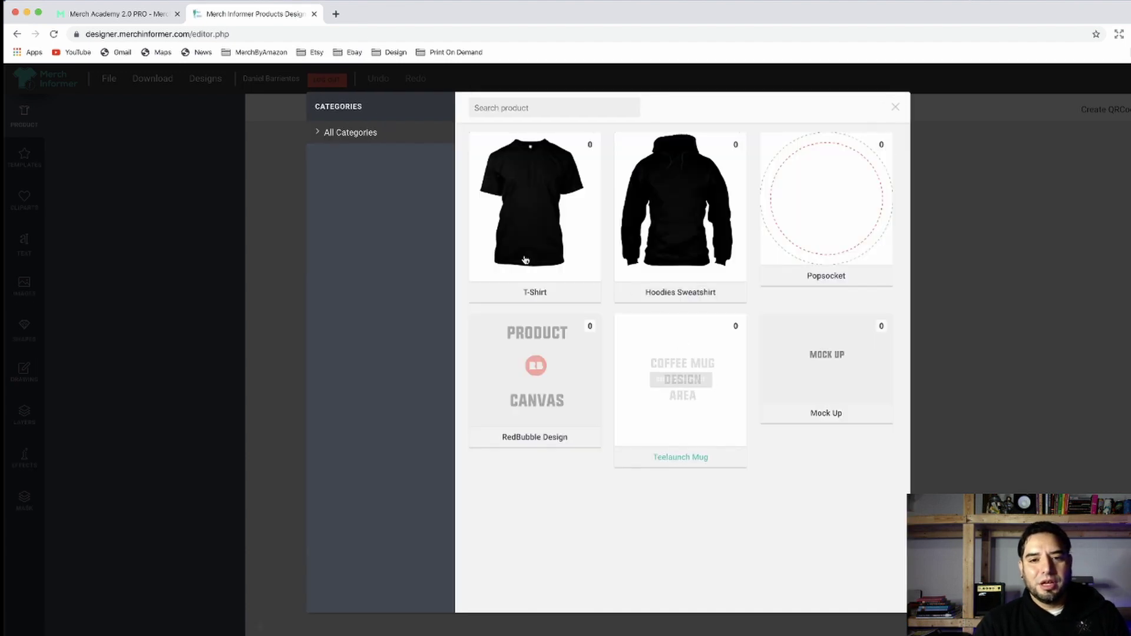
mouse_move(524, 252)
click(539, 209)
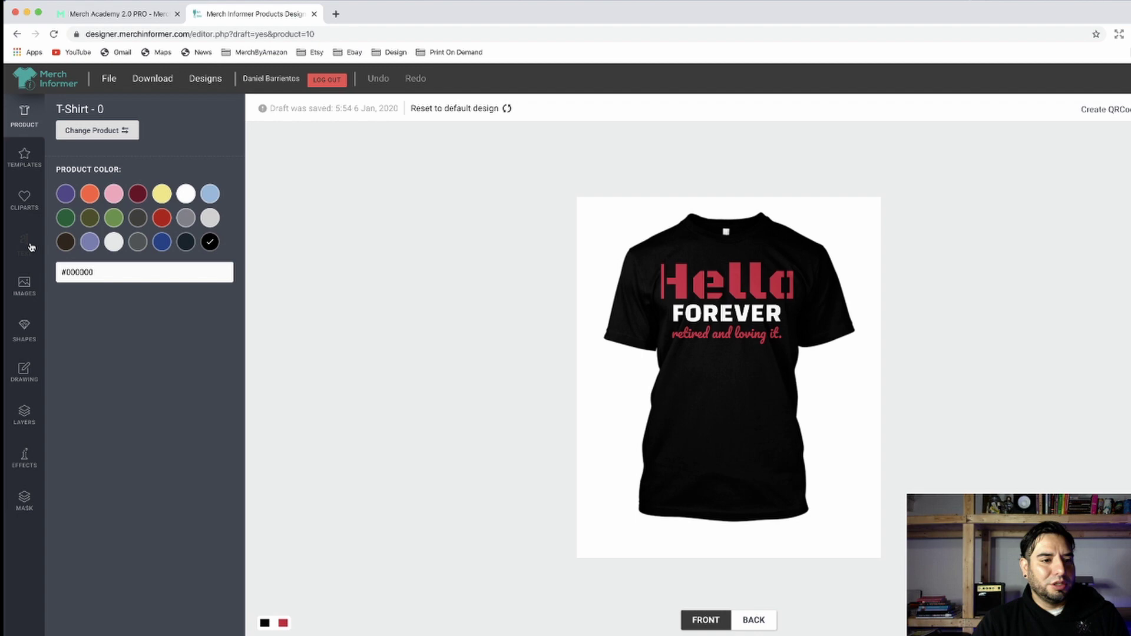
- Browse the designer's ready-made templates and view its image upload options
click(28, 169)
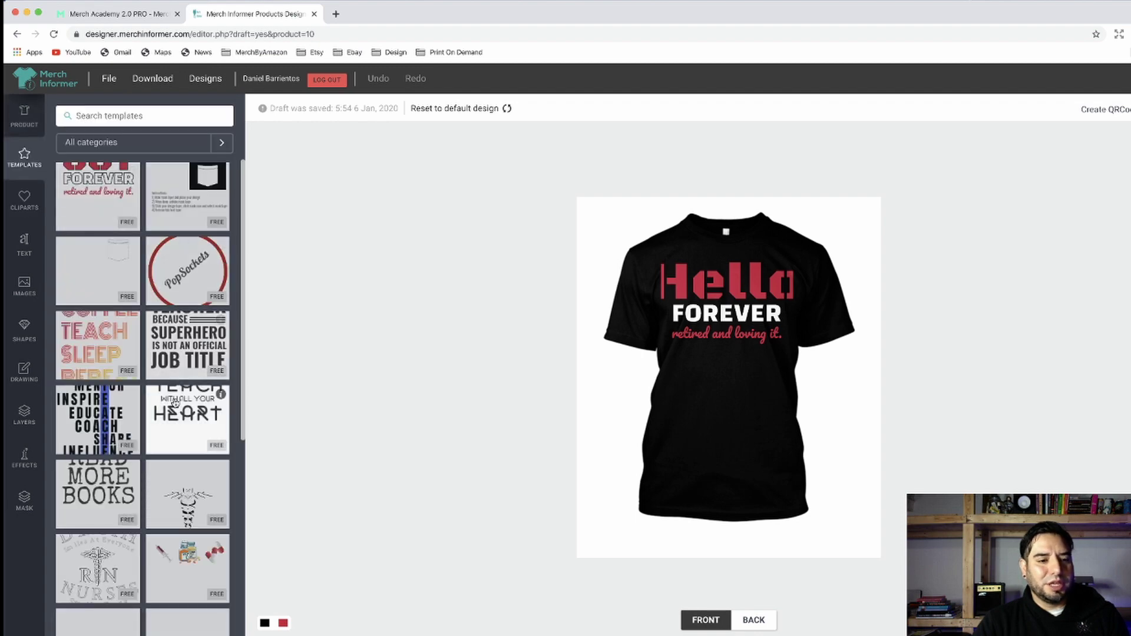
scroll(174, 404, down, 8)
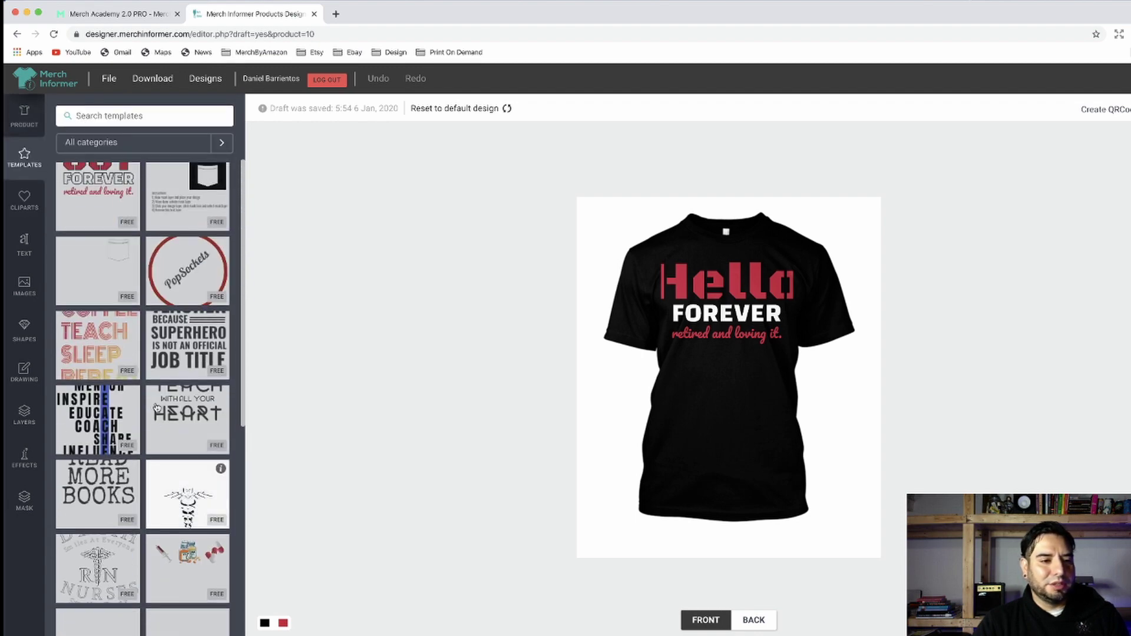
click(23, 290)
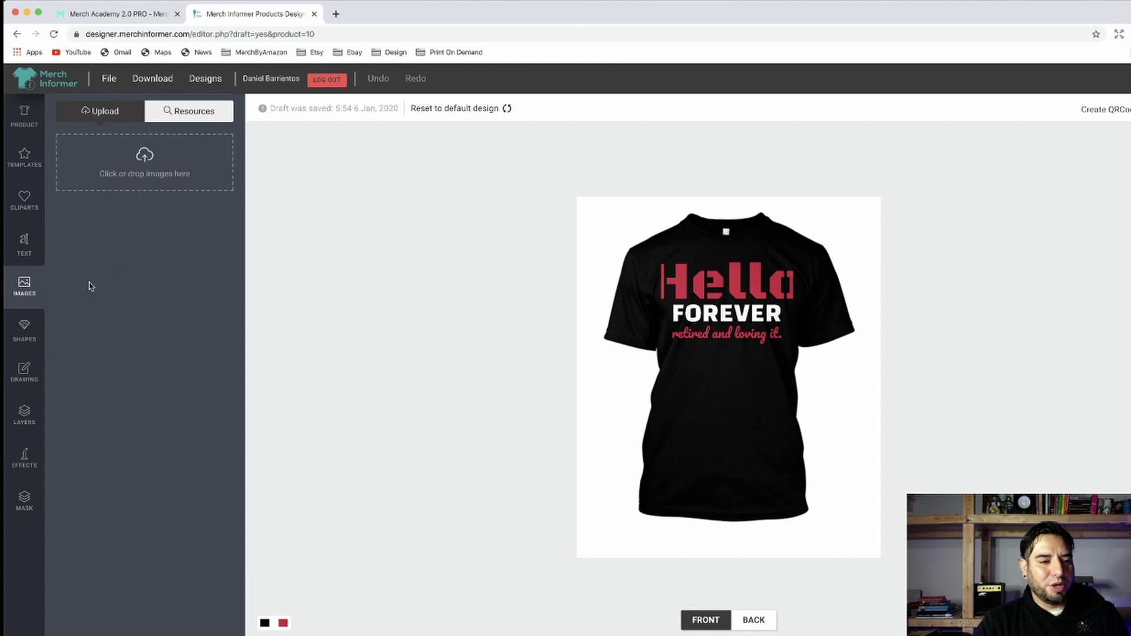
- Add the lion head shape to the T-shirt design, enlarged and filled with light grey #cfd1d1
click(25, 335)
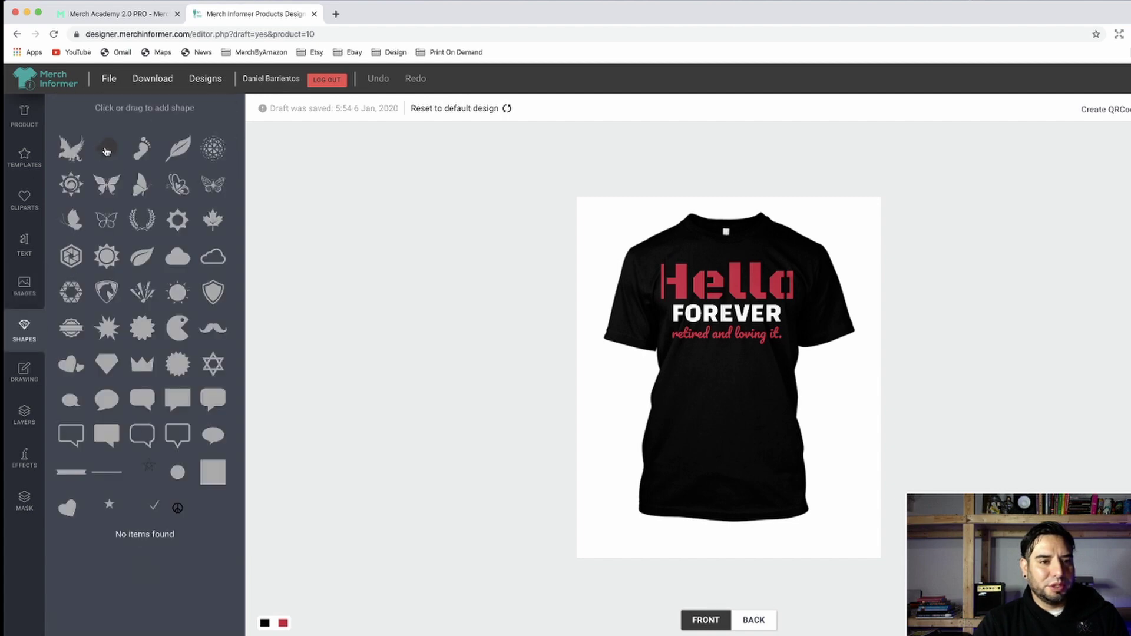
click(107, 148)
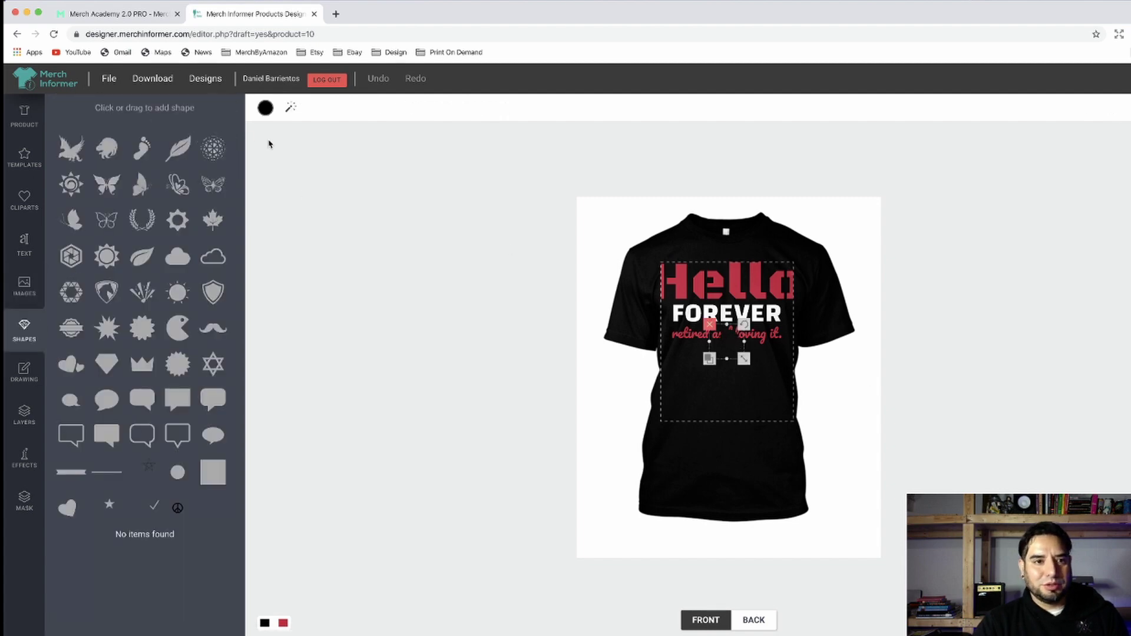
click(265, 107)
click(275, 233)
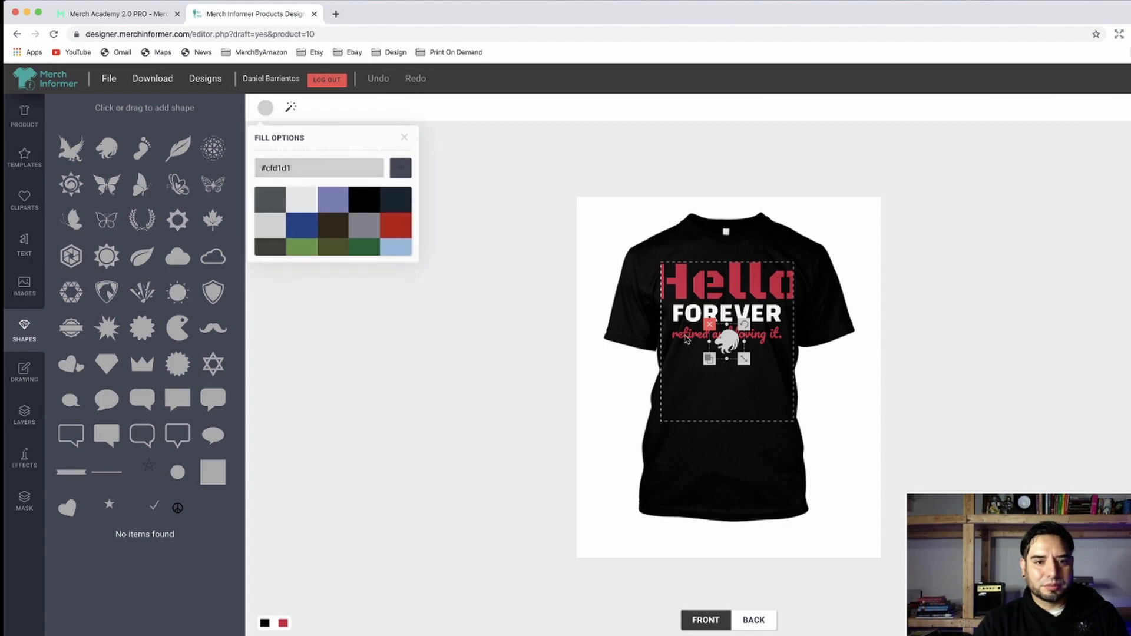
mouse_move(743, 357)
mouse_down()
mouse_move(828, 447)
mouse_move(727, 359)
mouse_up()
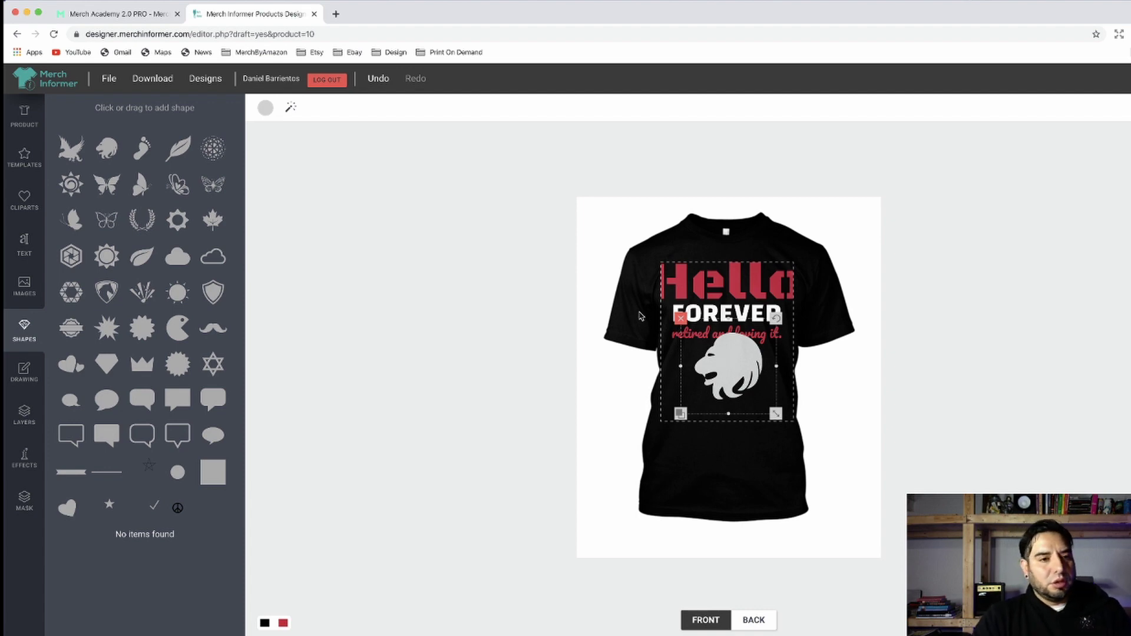
- Close Merch Designer and run a Merchant Search for the brand "disney" among US Merch By Amazon Shirts
key(super+w)
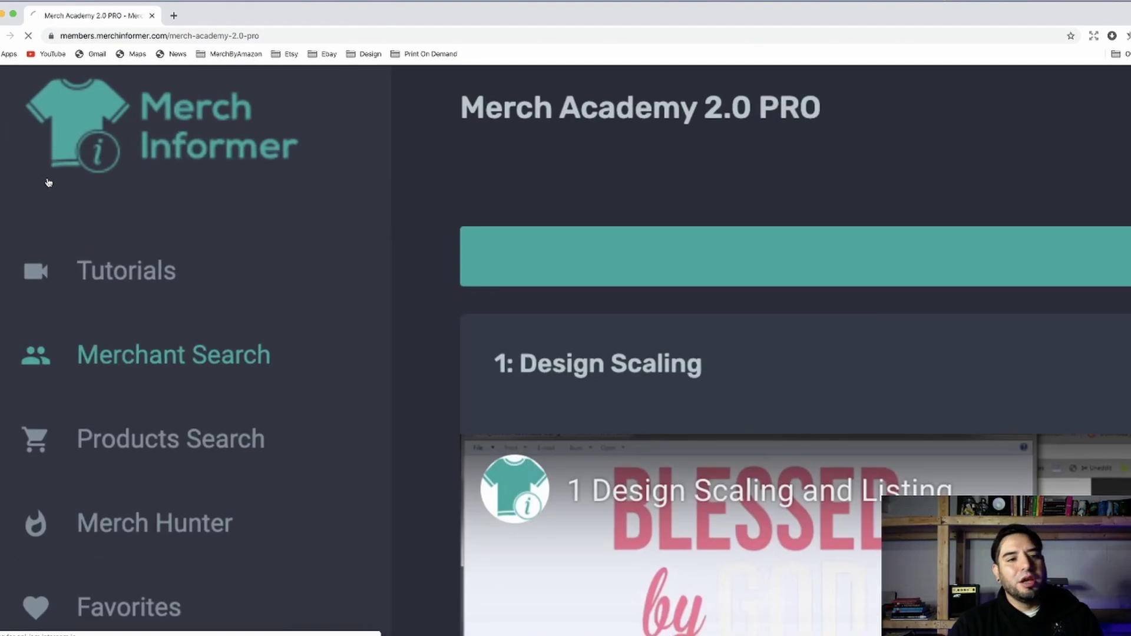
click(49, 180)
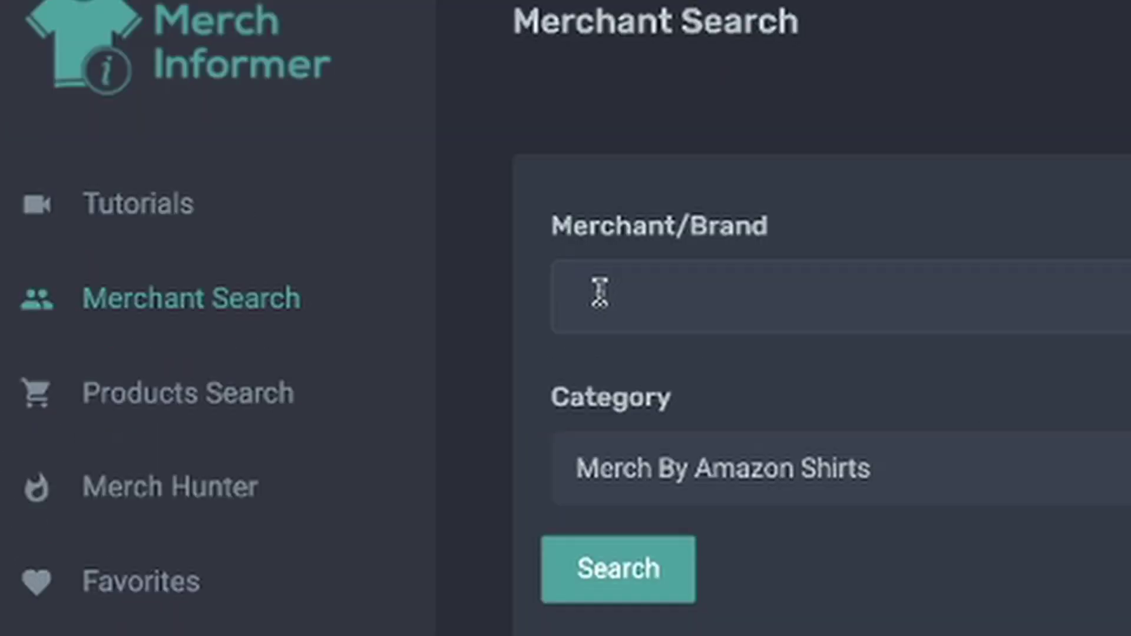
click(984, 317)
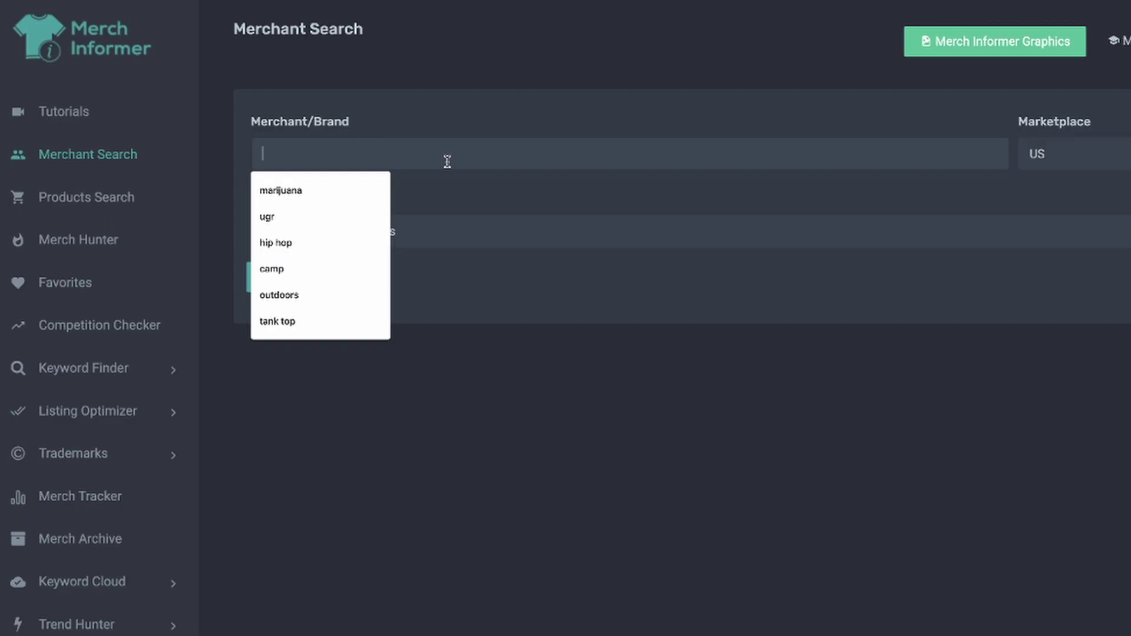
text(disney)
key(Return)
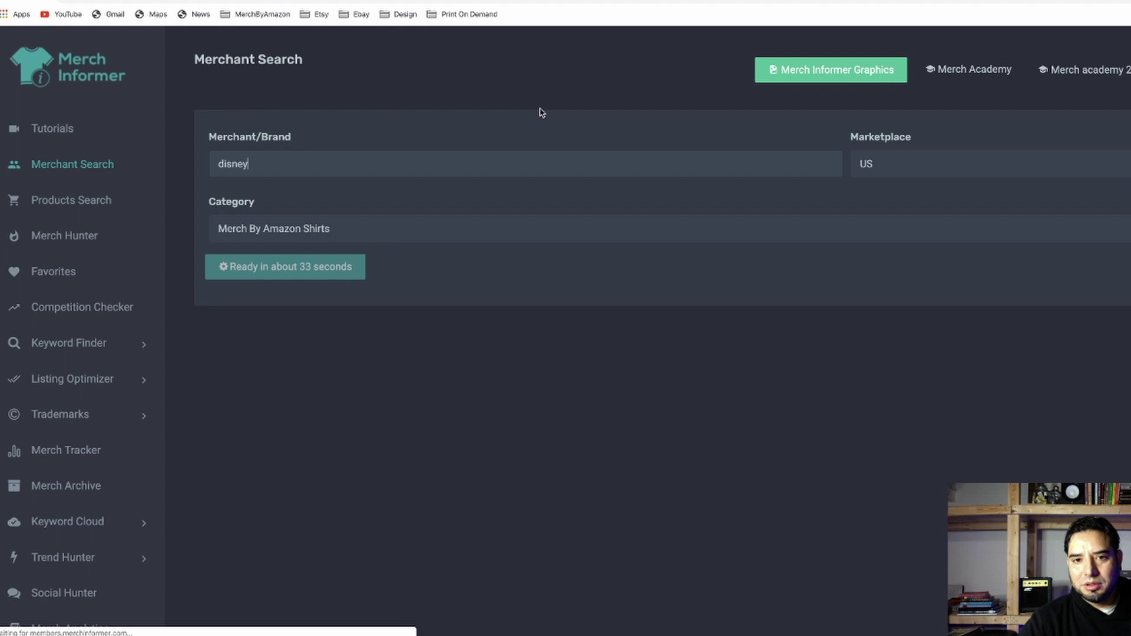
key(ctrl+minus)
key(ctrl+minus)
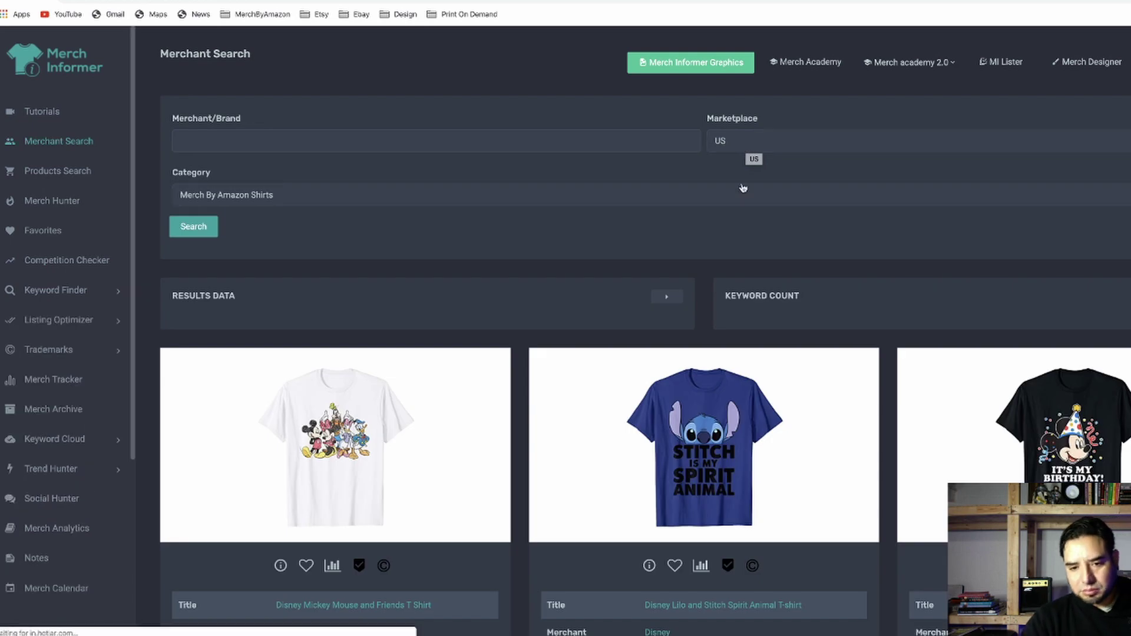
- Browse the Disney shirt listings, examining their designs, prices, reviews, BSR and estimated sales
scroll(713, 207, down, 6)
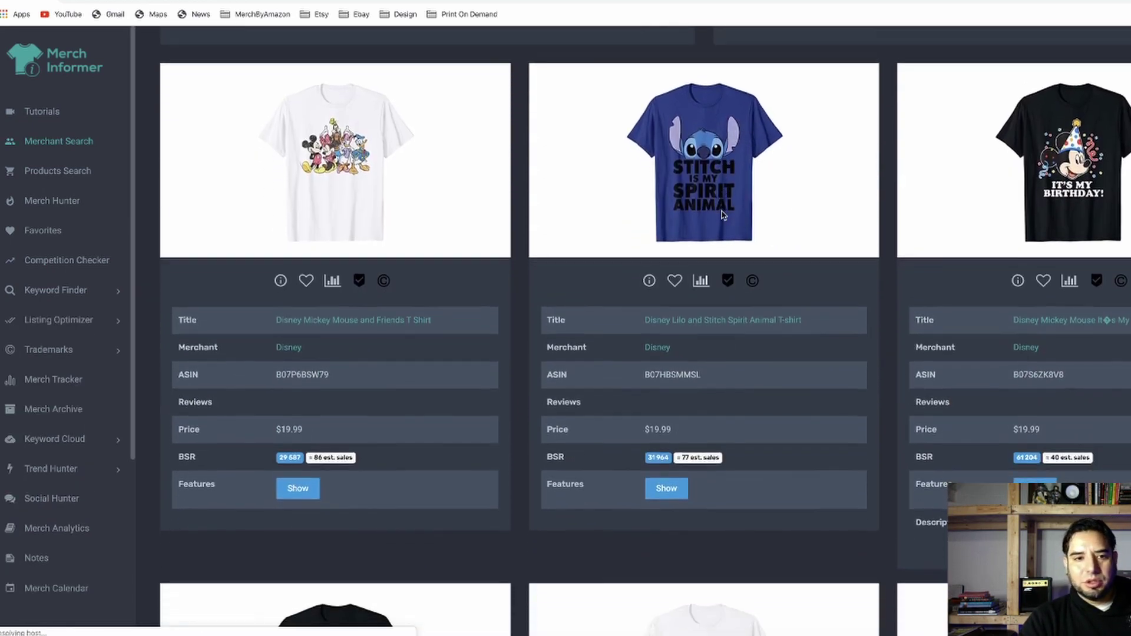
scroll(723, 216, down, 12)
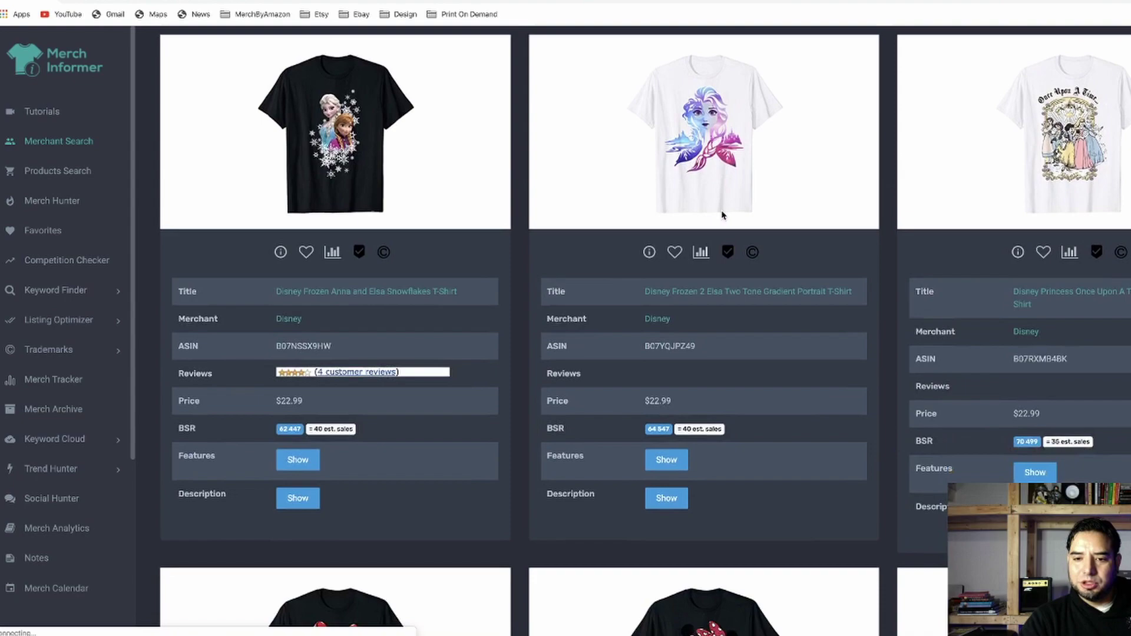
scroll(724, 215, down, 20)
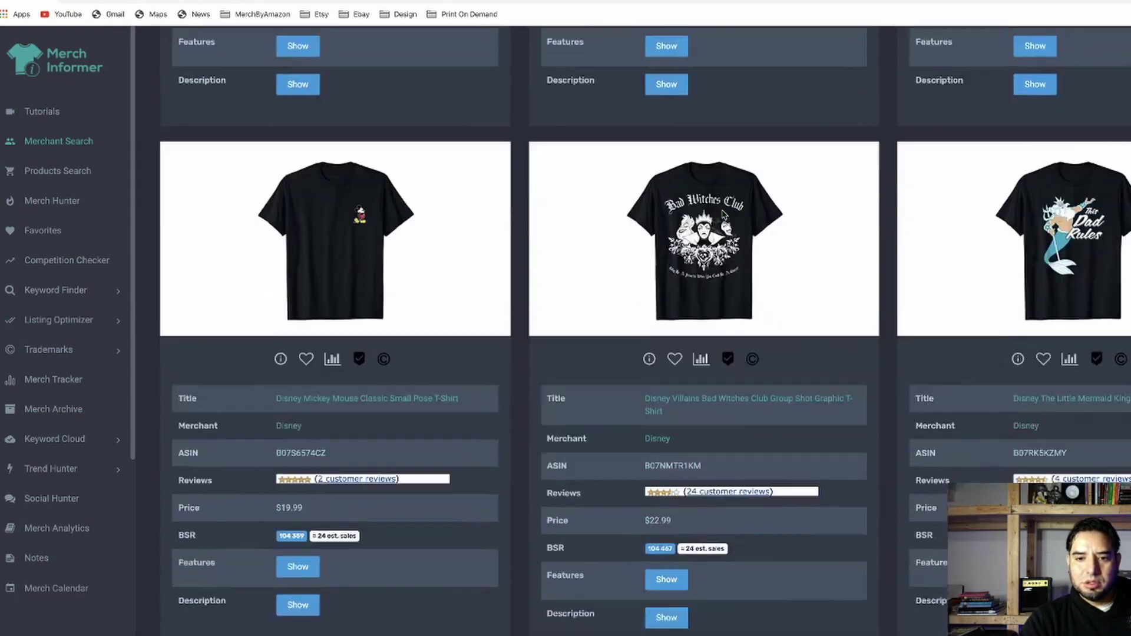
scroll(723, 216, up, 20)
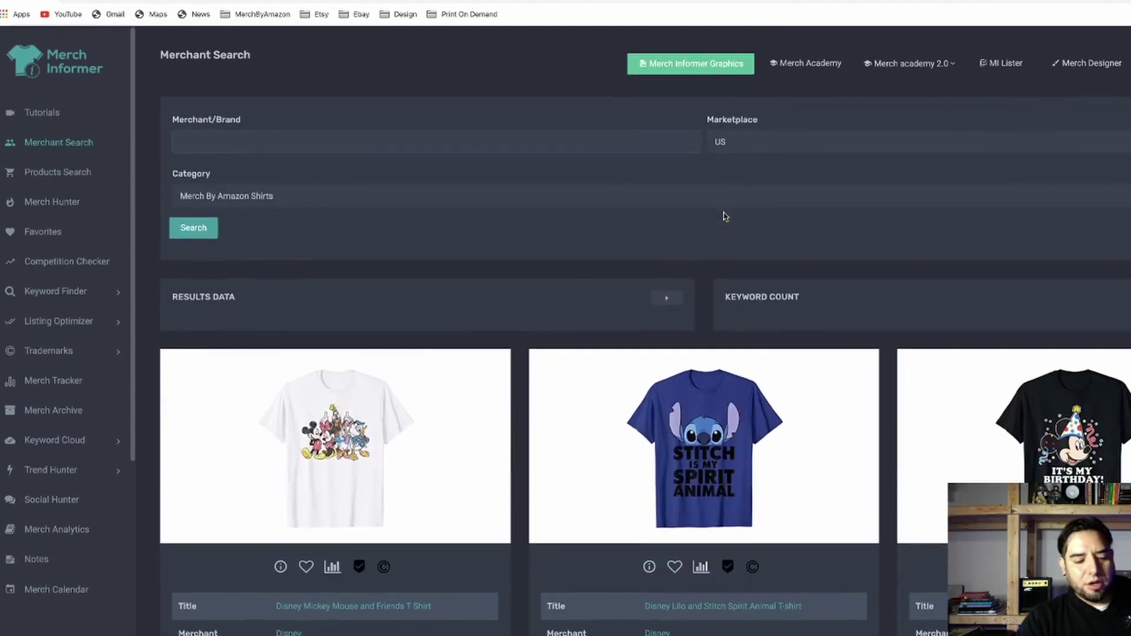
- Search for the merchant "ugr" and browse the listed shirts with their prices, BSR and estimated sales
click(209, 144)
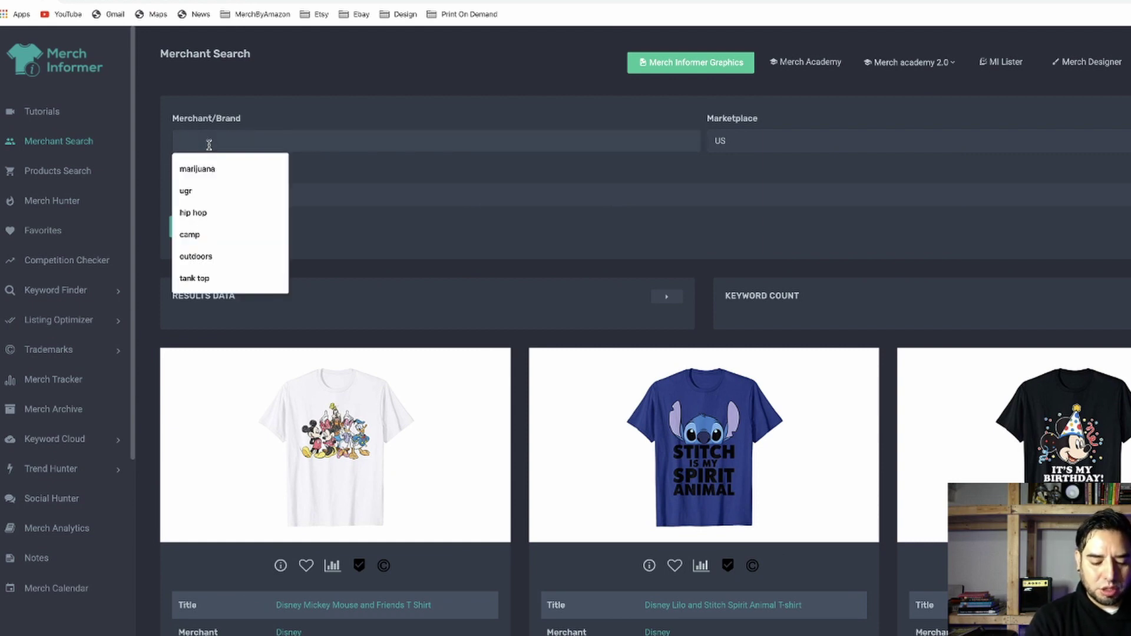
text(ugr)
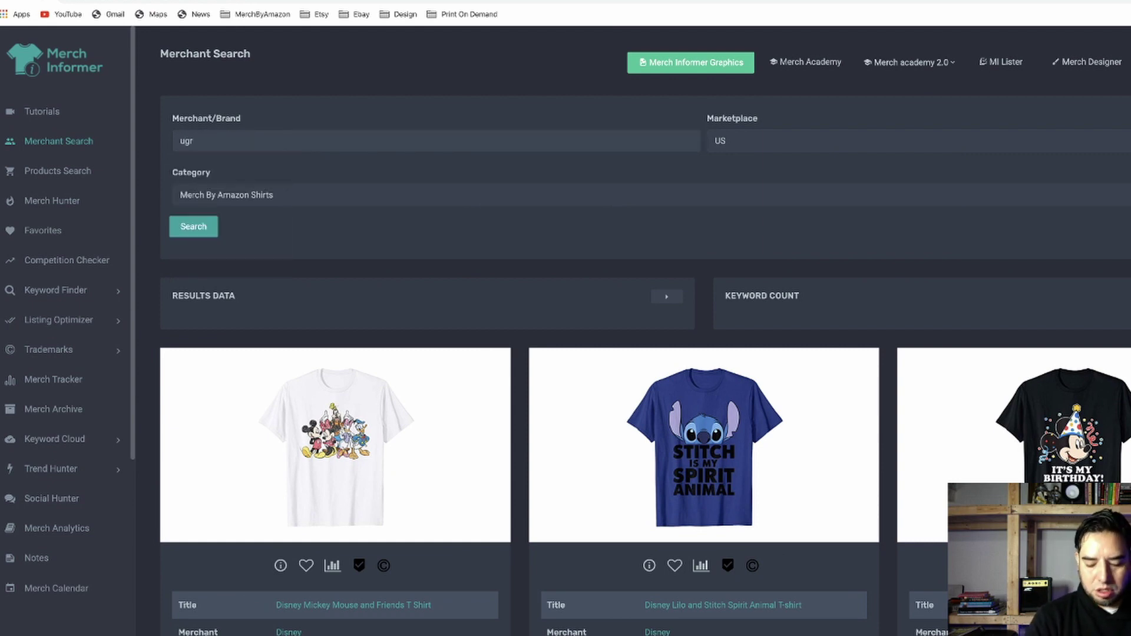
key(Return)
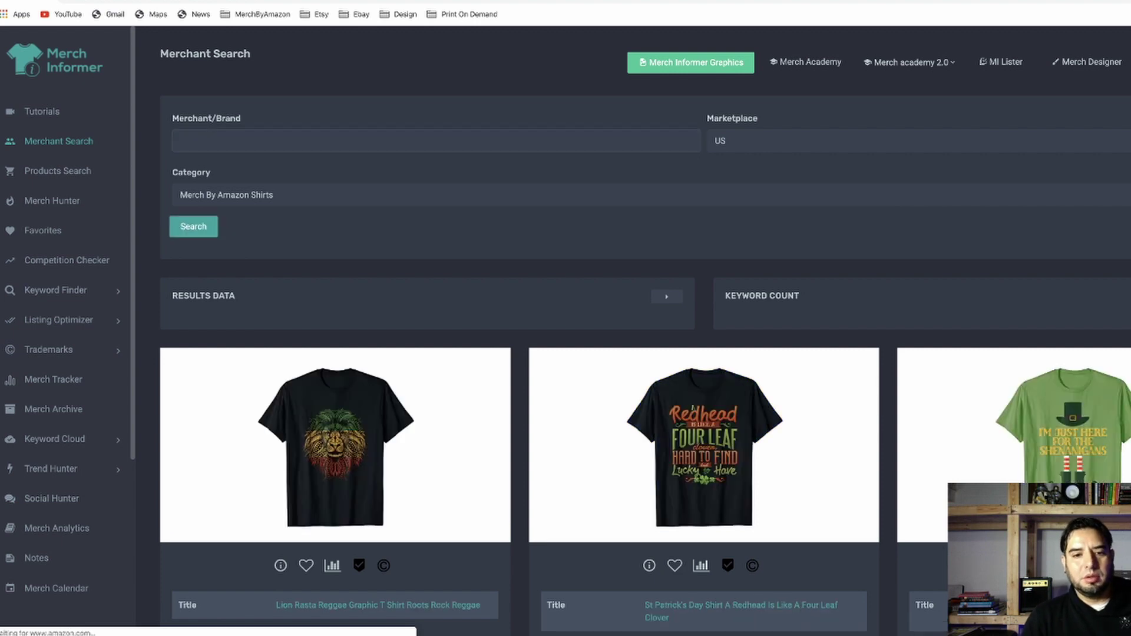
scroll(423, 224, down, 5)
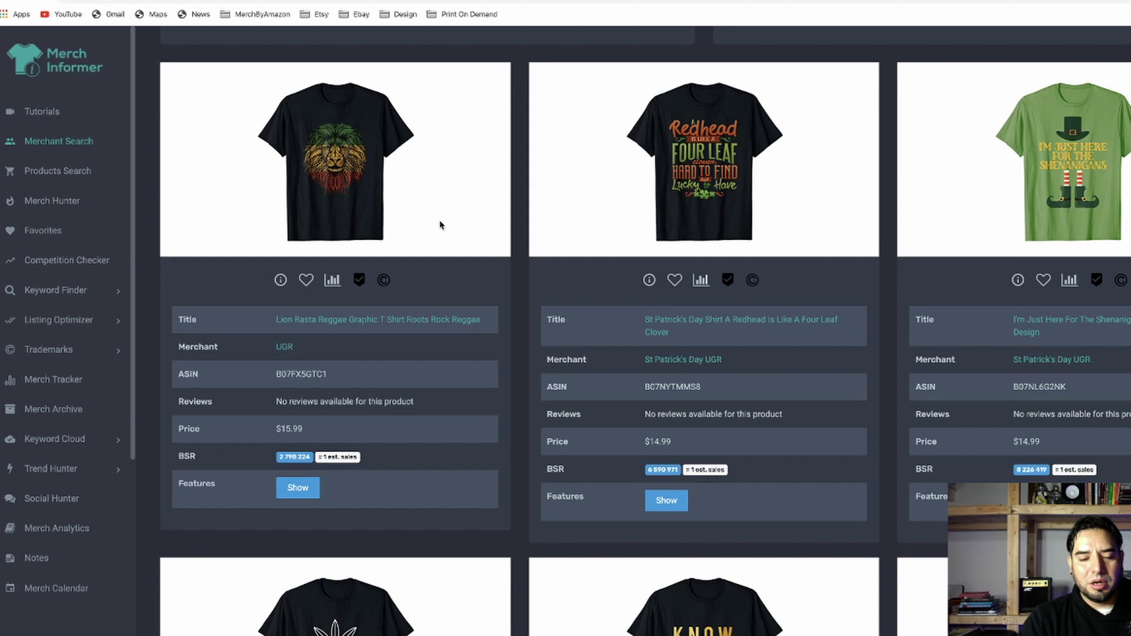
scroll(439, 225, down, 4)
scroll(440, 225, down, 10)
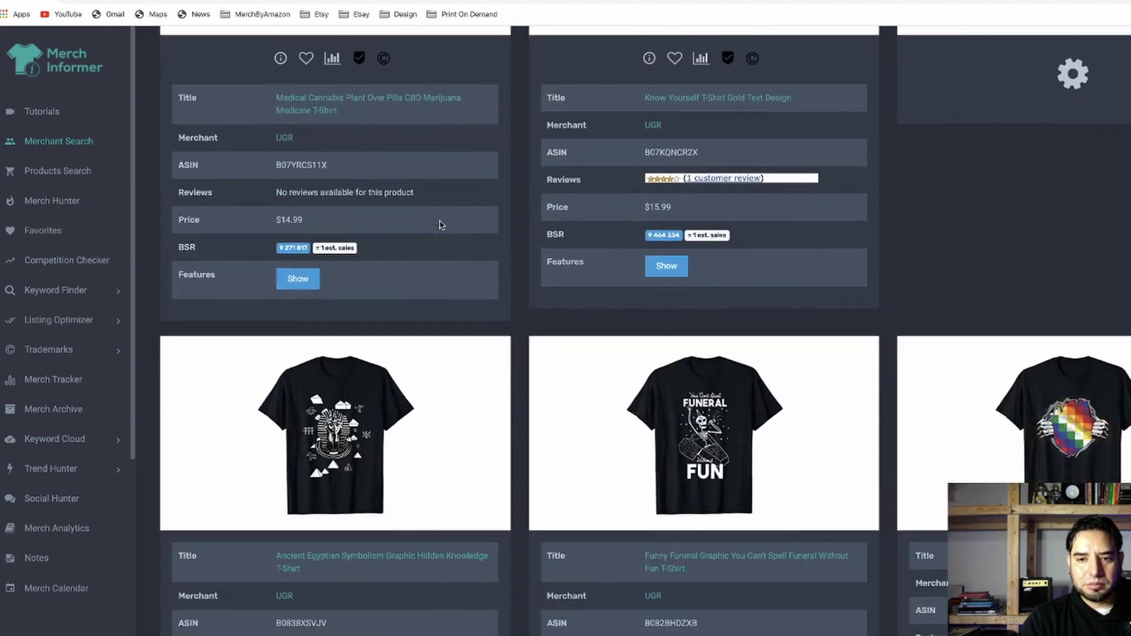
scroll(440, 224, up, 8)
scroll(440, 224, up, 13)
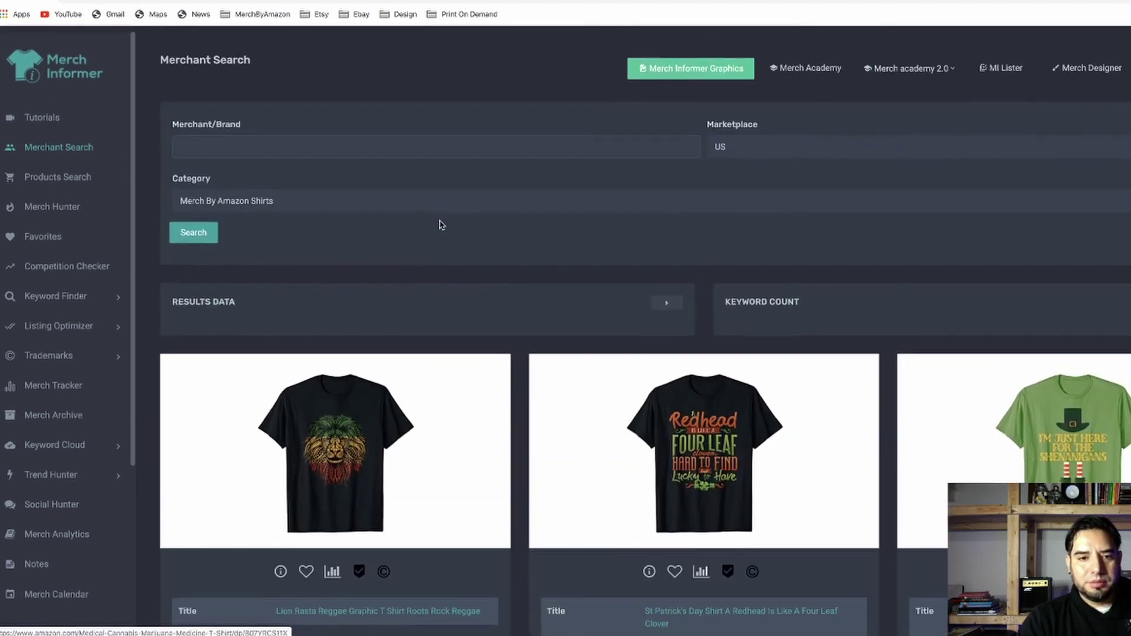
- View the item details of the Lion Rasta Reggae shirt, examining its trademark flags and sales rank and price history, then close them
scroll(440, 223, down, 4)
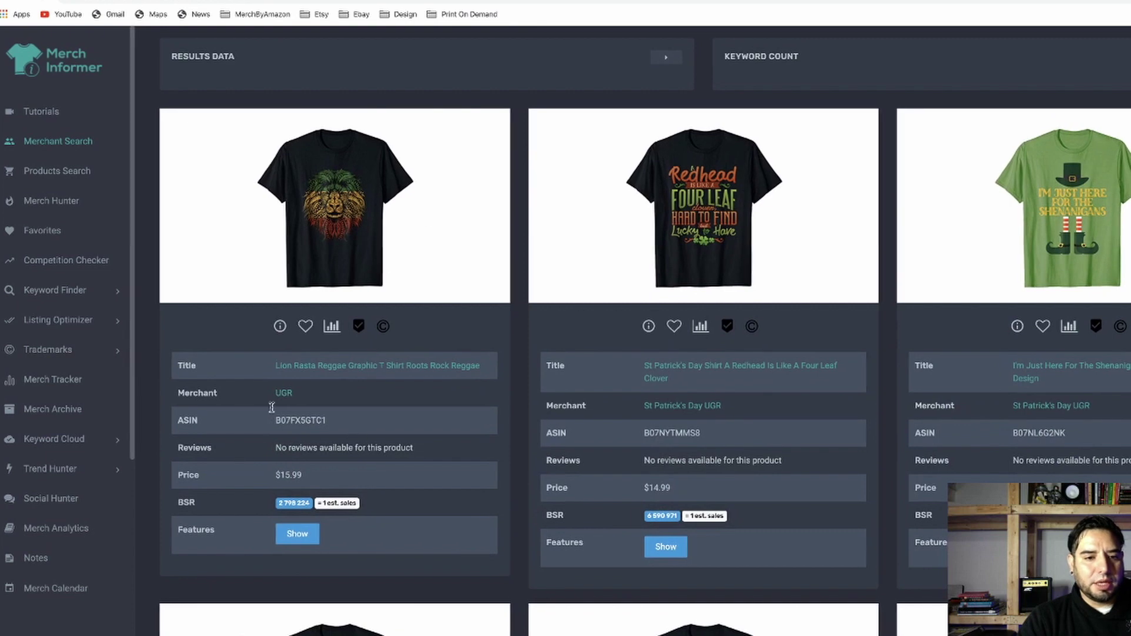
click(281, 329)
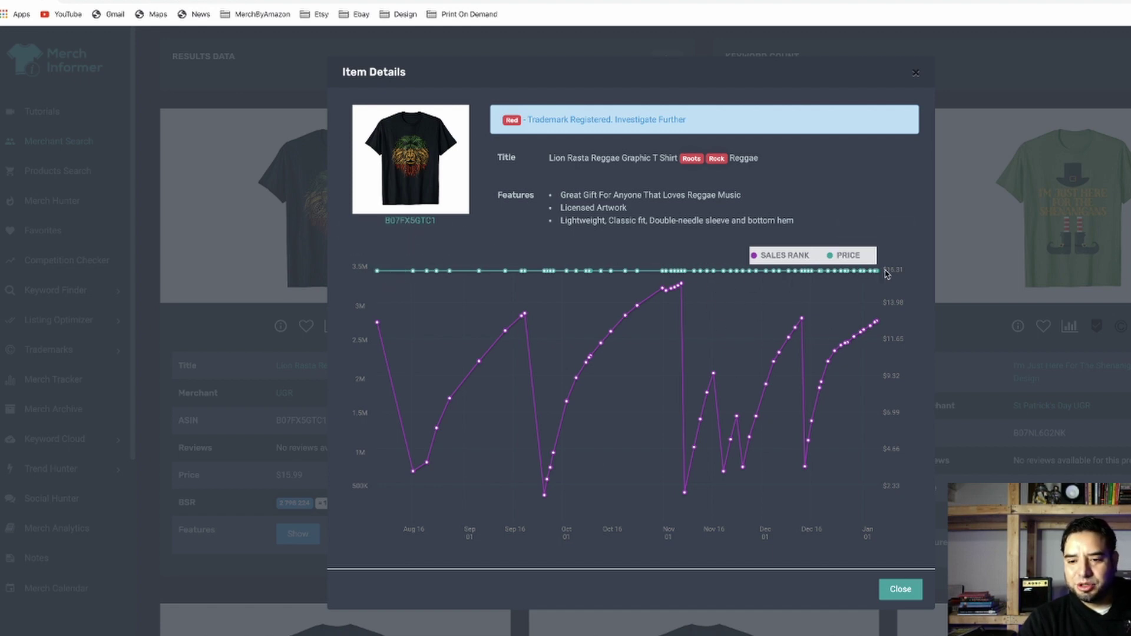
click(916, 72)
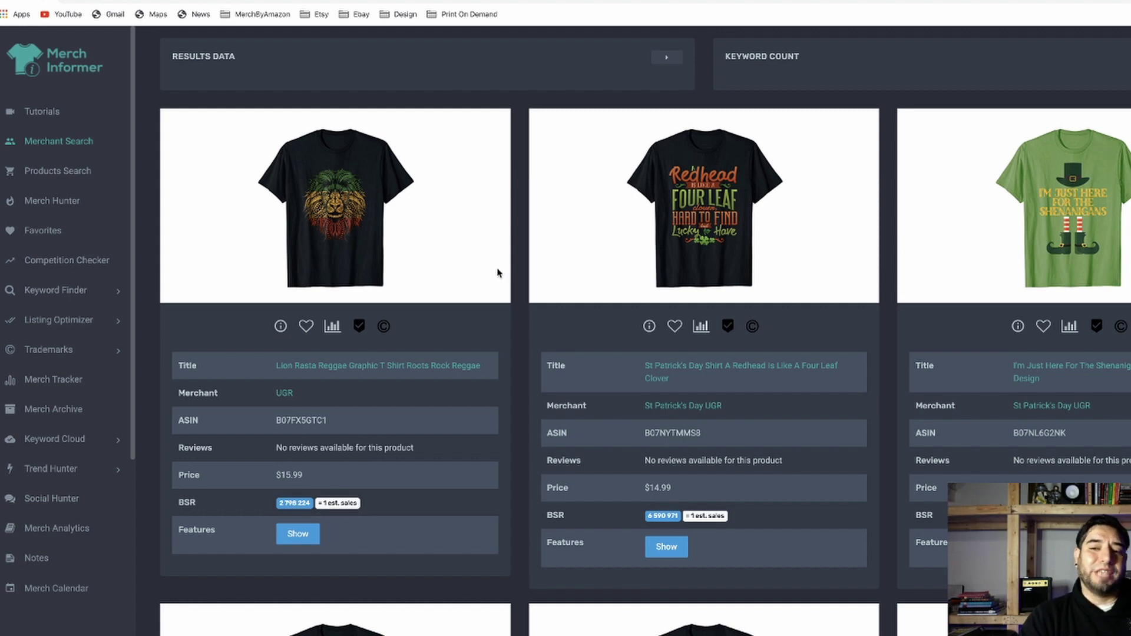
- Open Amazon's Report Infringement form from the Lion Rasta Reggae shirt listing and look through it
click(383, 327)
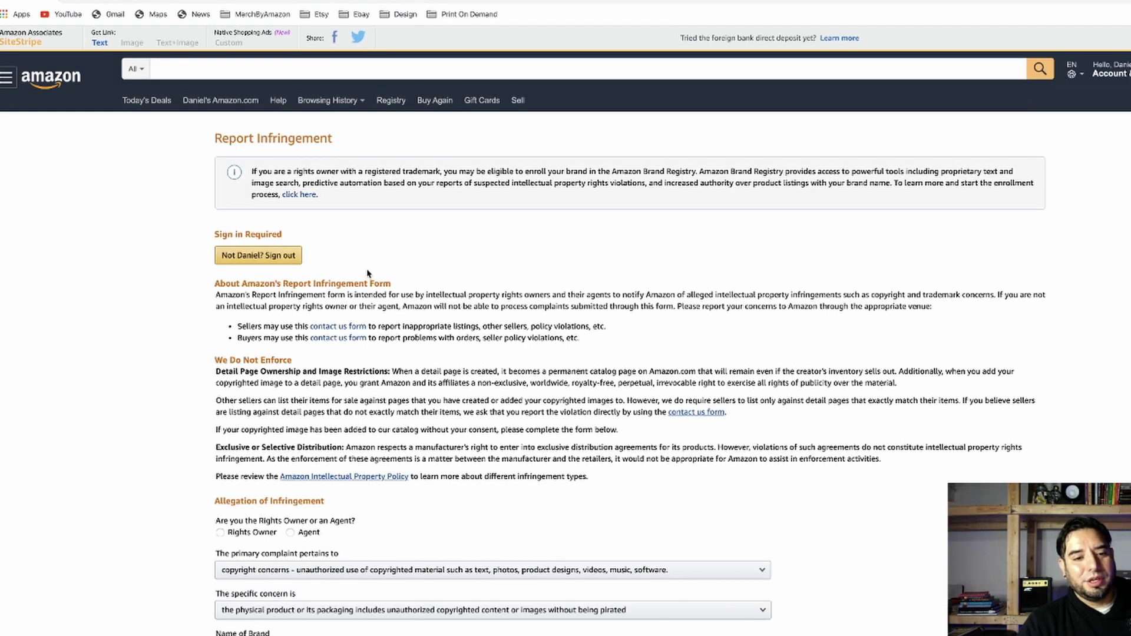
scroll(366, 273, down, 20)
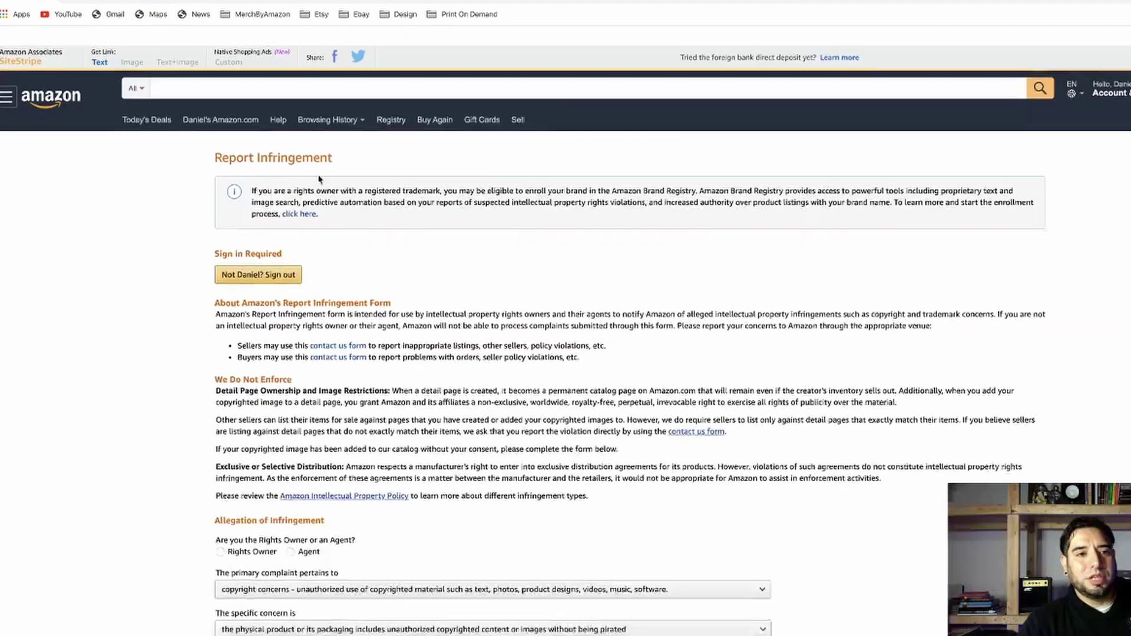
scroll(319, 178, down, 1)
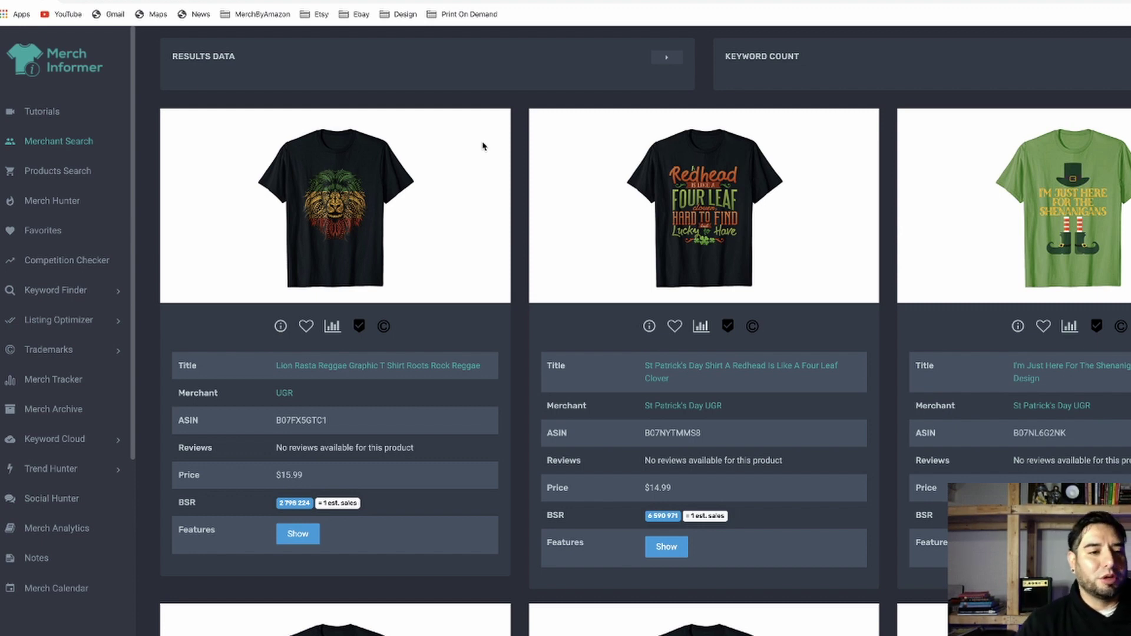
- Run a Products Search for the keywords "dog mom" among US Merch By Amazon Shirts and browse the listings
click(69, 172)
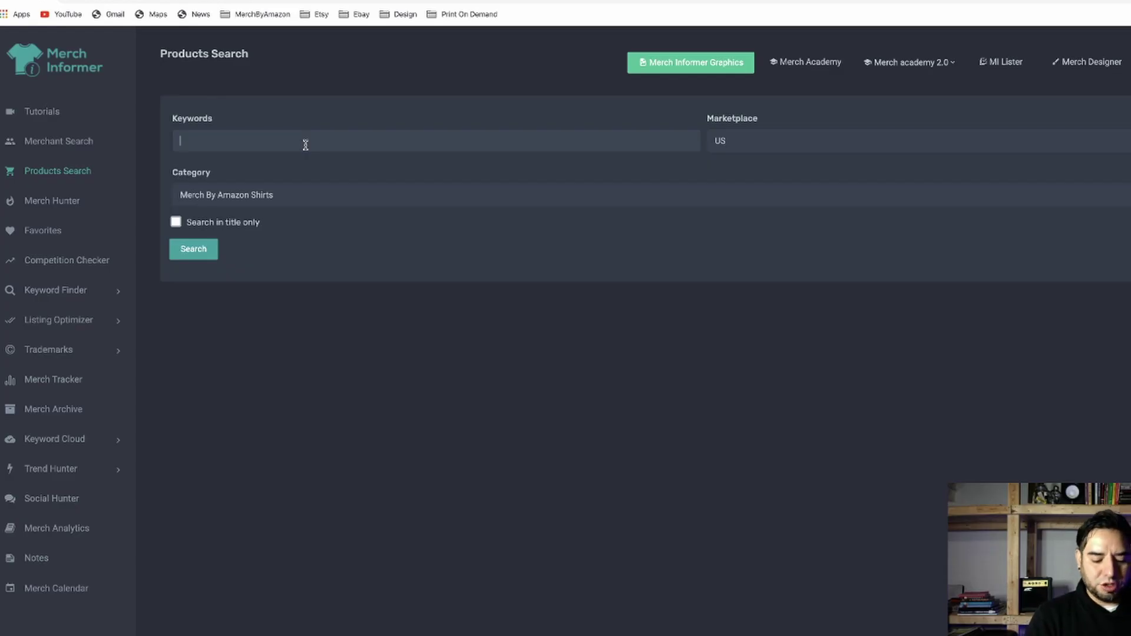
text(dog mom)
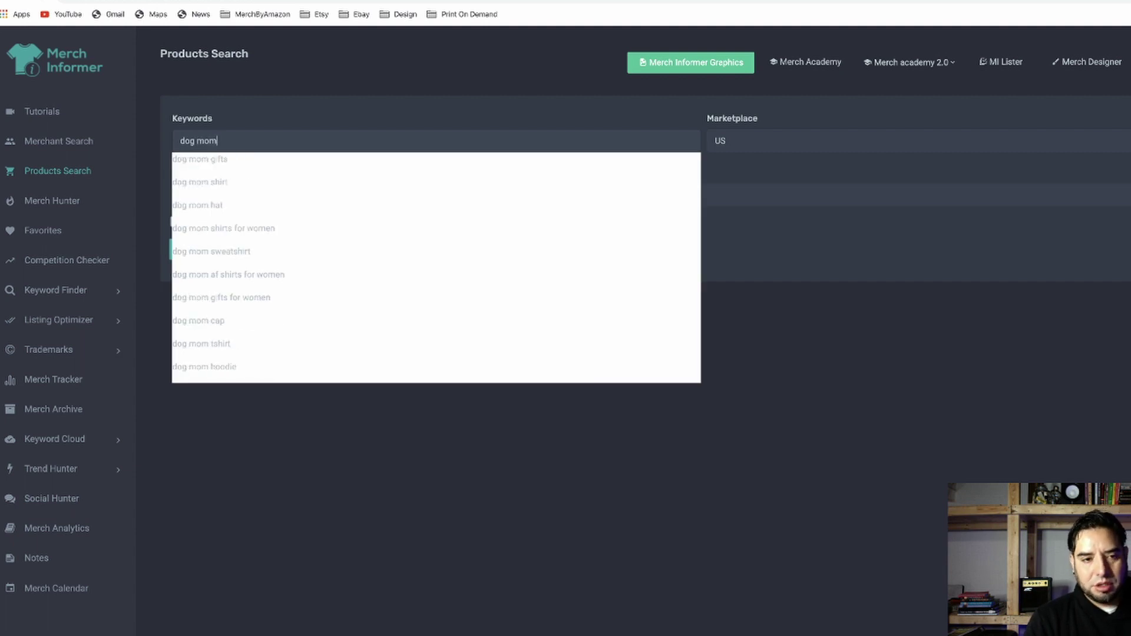
key(Return)
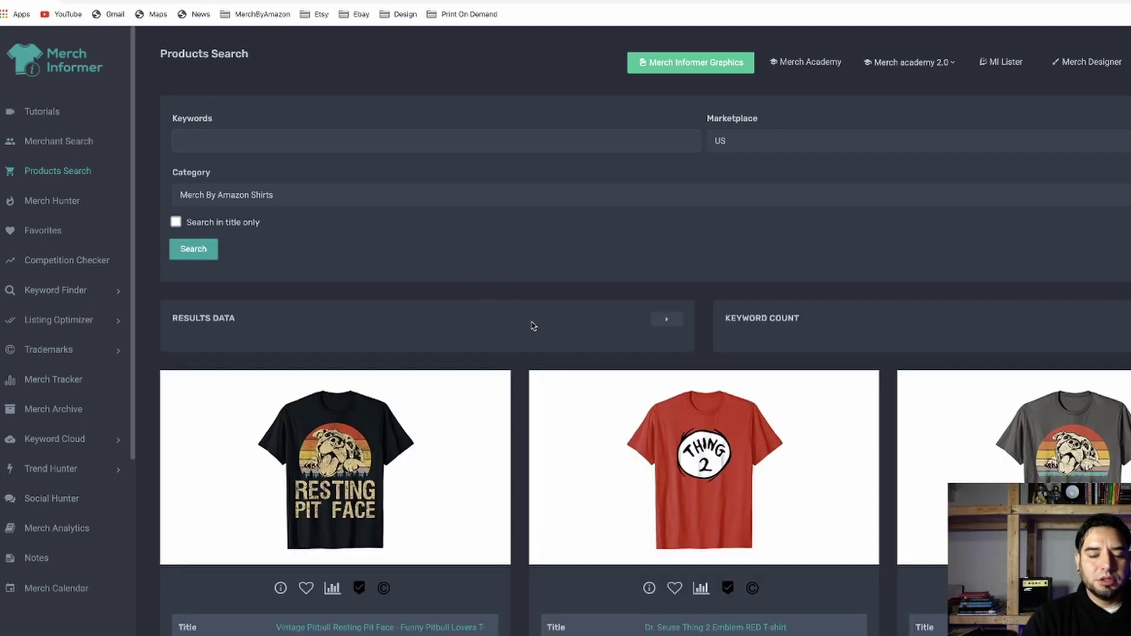
scroll(542, 322, down, 4)
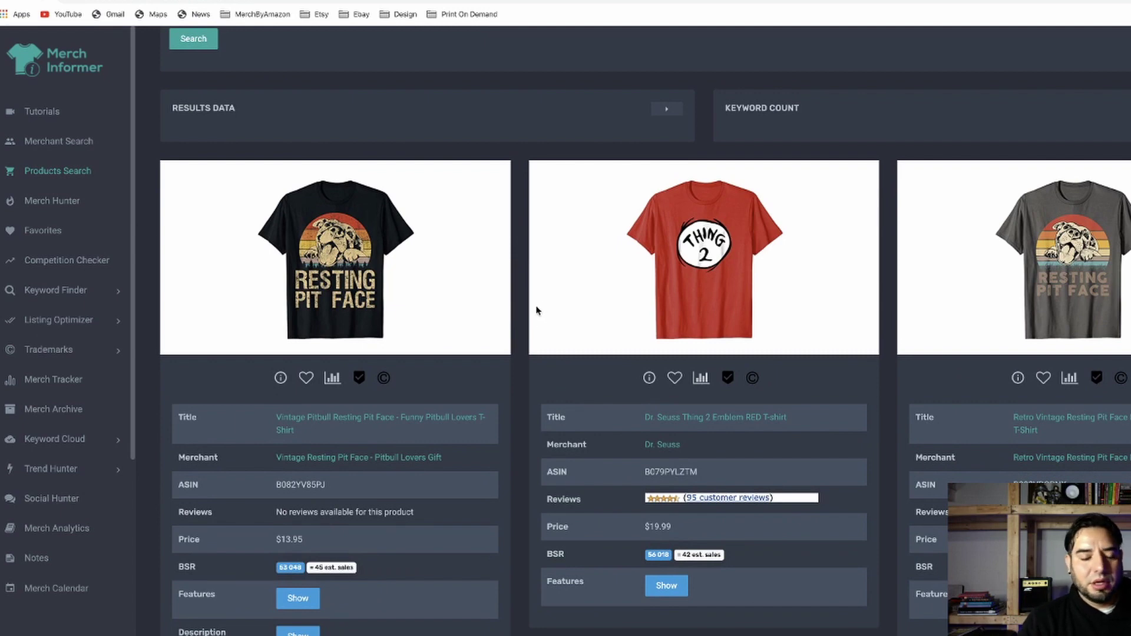
scroll(536, 311, down, 10)
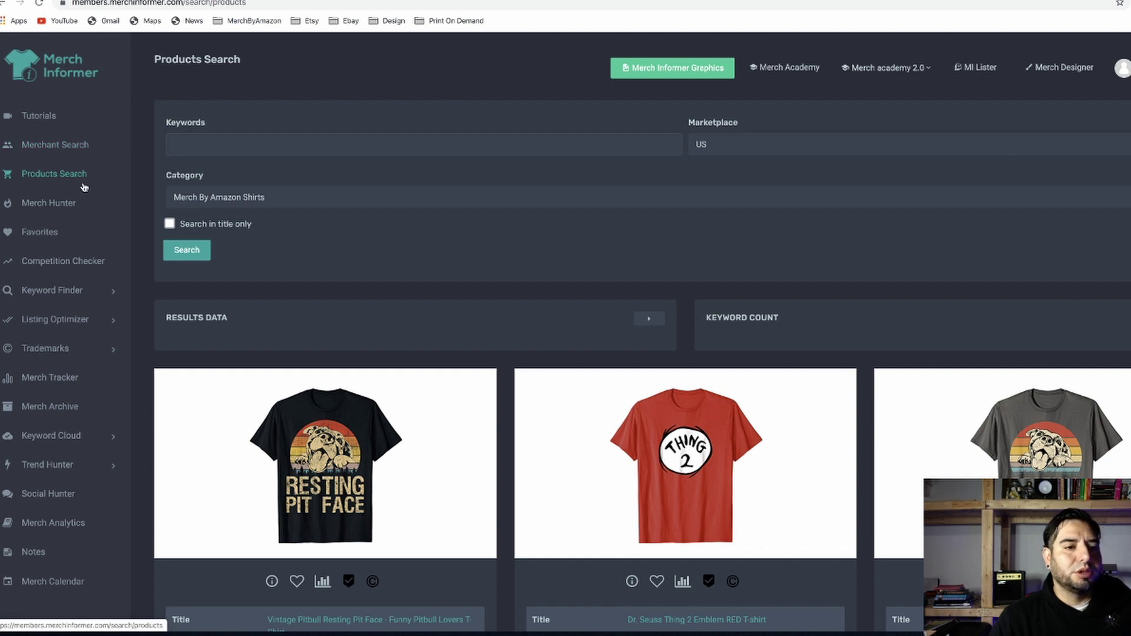
- Open Merch Hunter and search the Top 500 bestsellers for the keyword "cannabis"
click(62, 204)
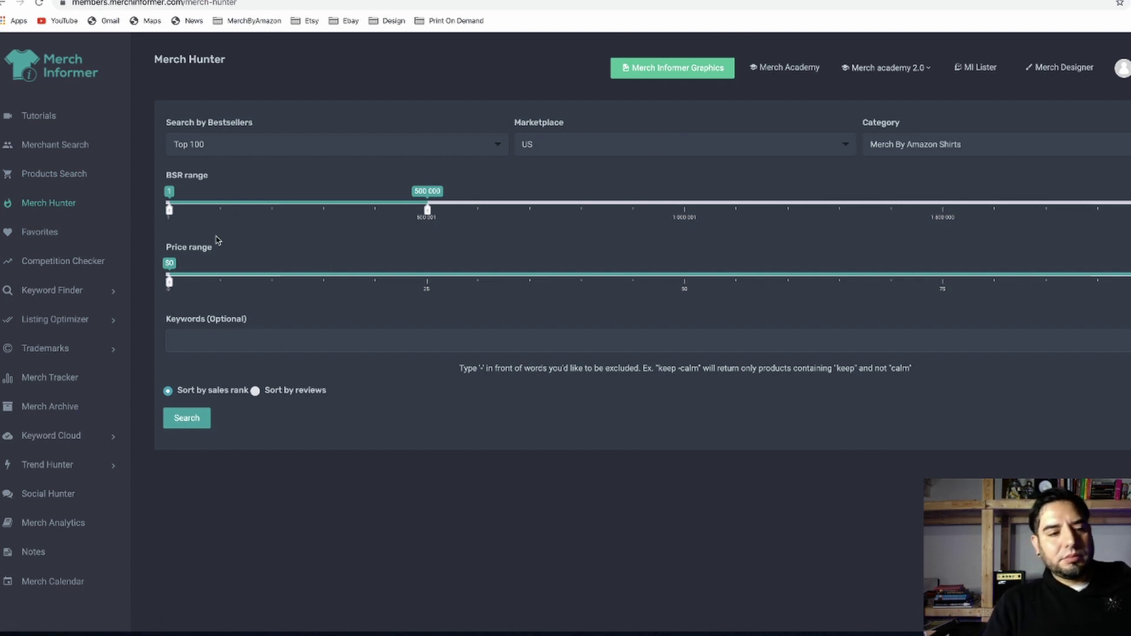
click(257, 146)
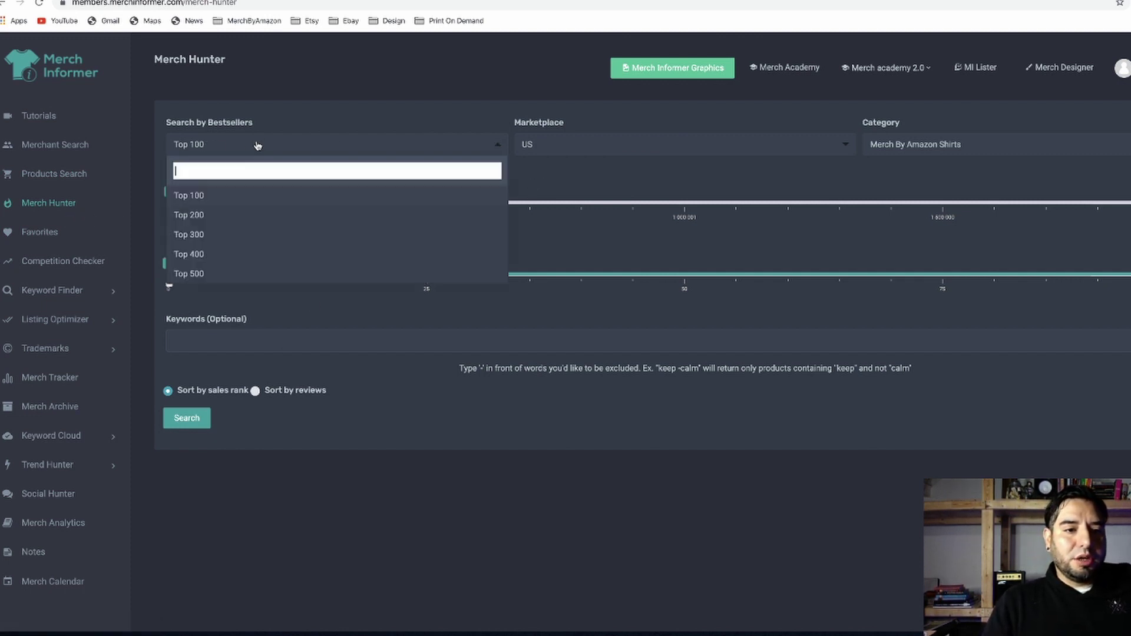
click(226, 273)
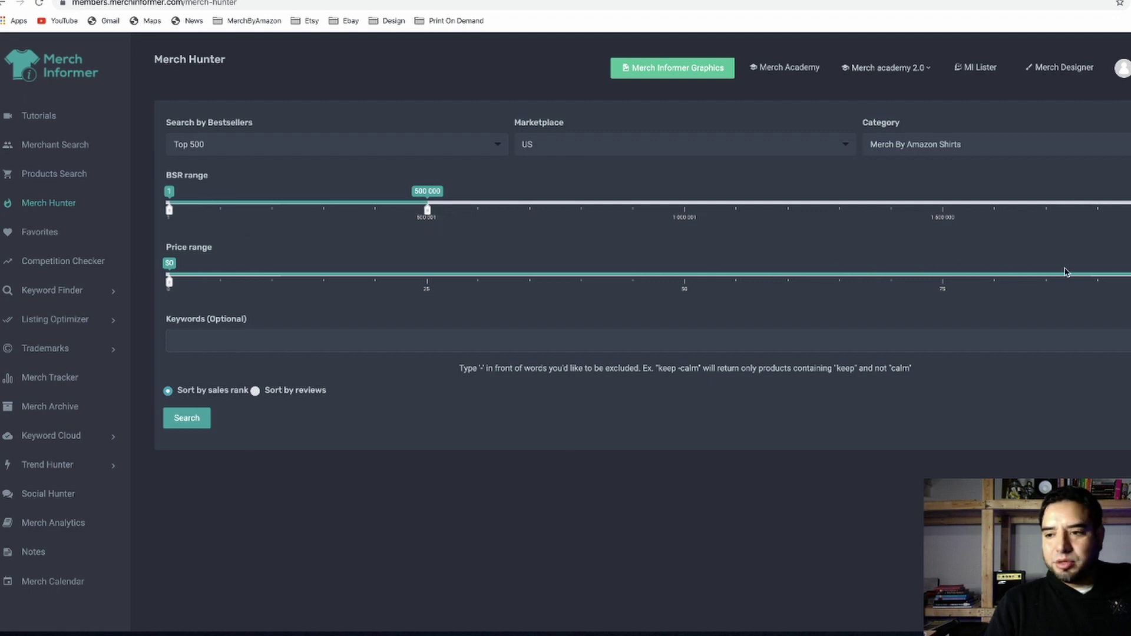
click(260, 339)
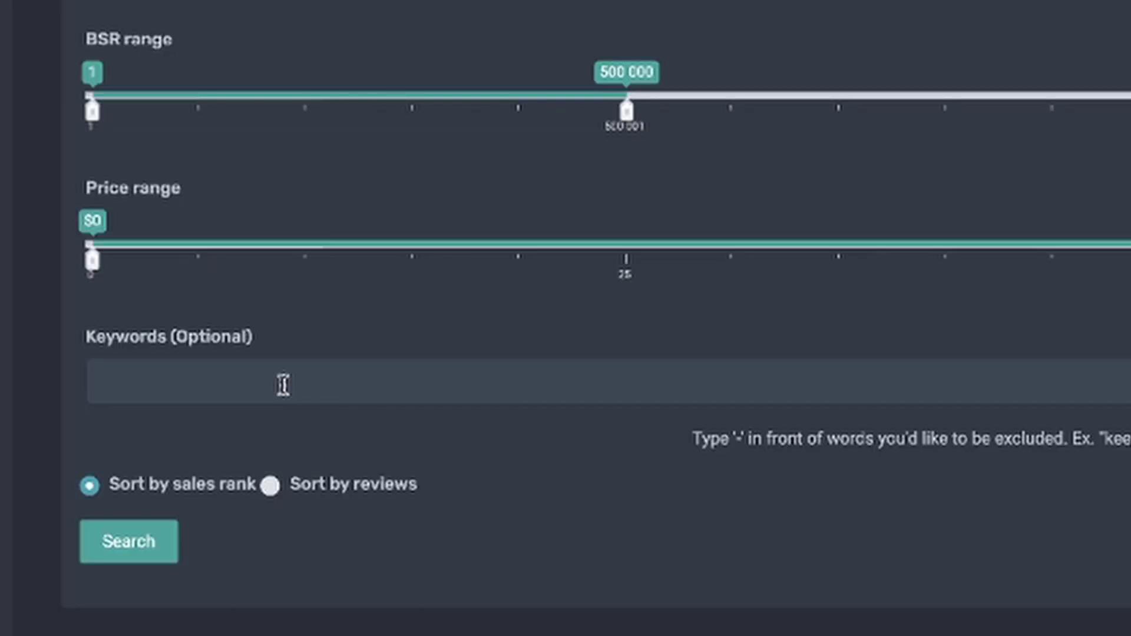
text(canna)
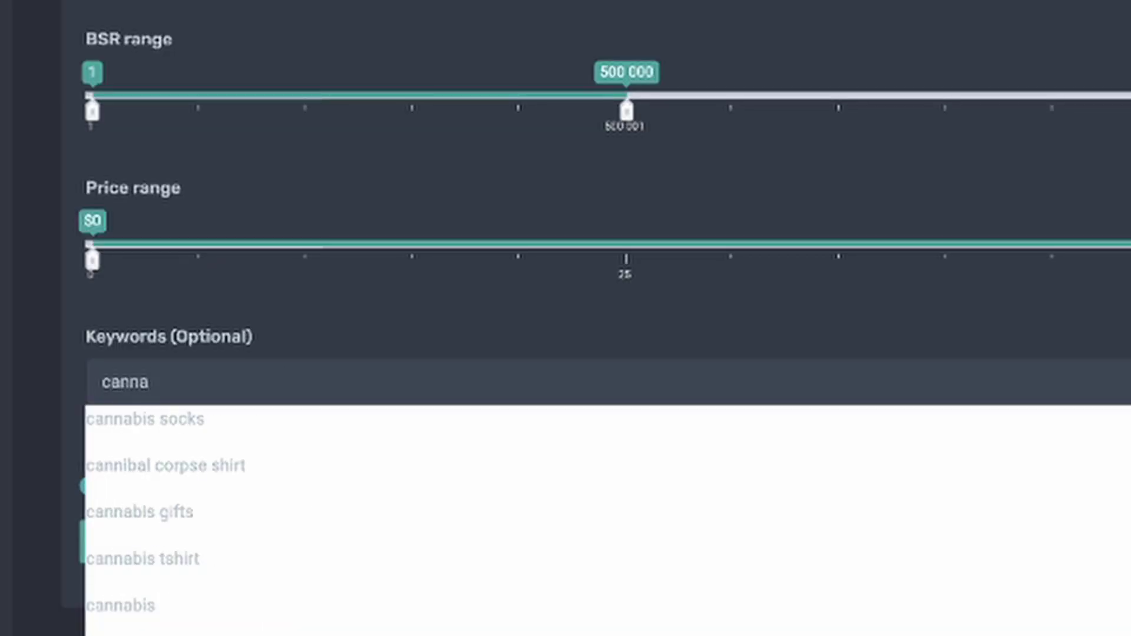
text(bis)
key(Return)
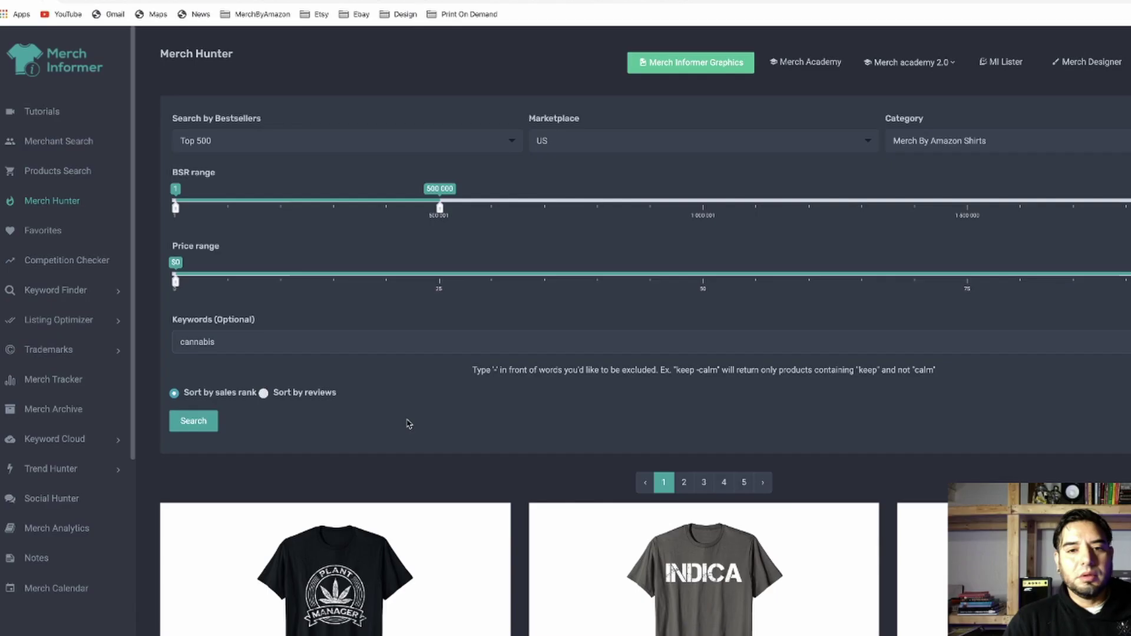
- Browse the cannabis shirt listings, examining their ratings, prices, BSR and 30-day average BSR
scroll(405, 422, down, 3)
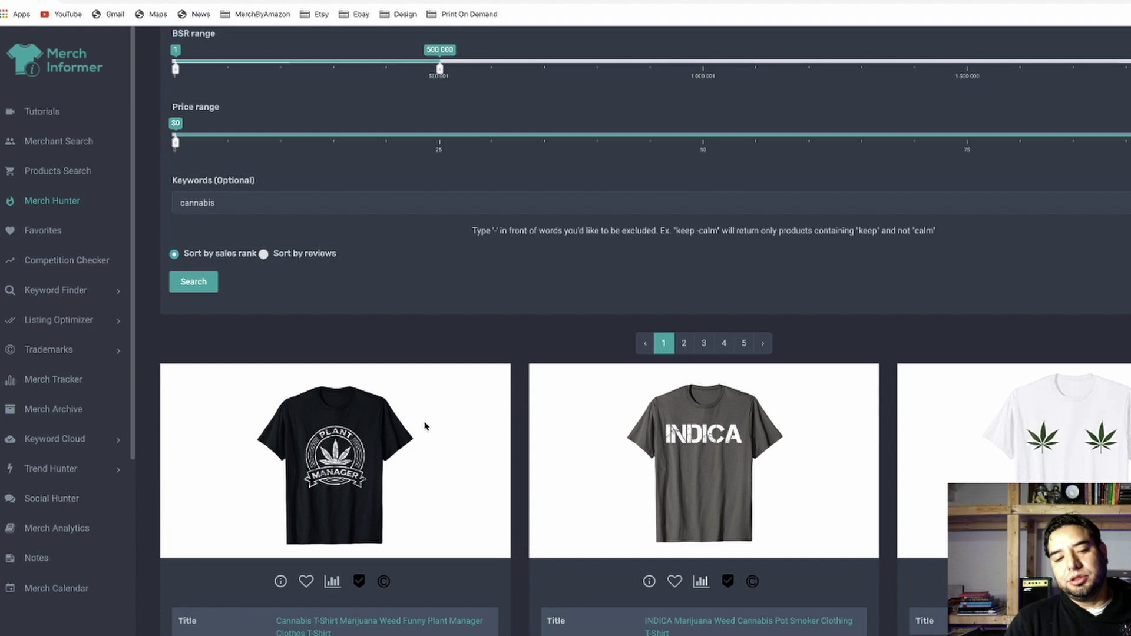
scroll(425, 426, down, 5)
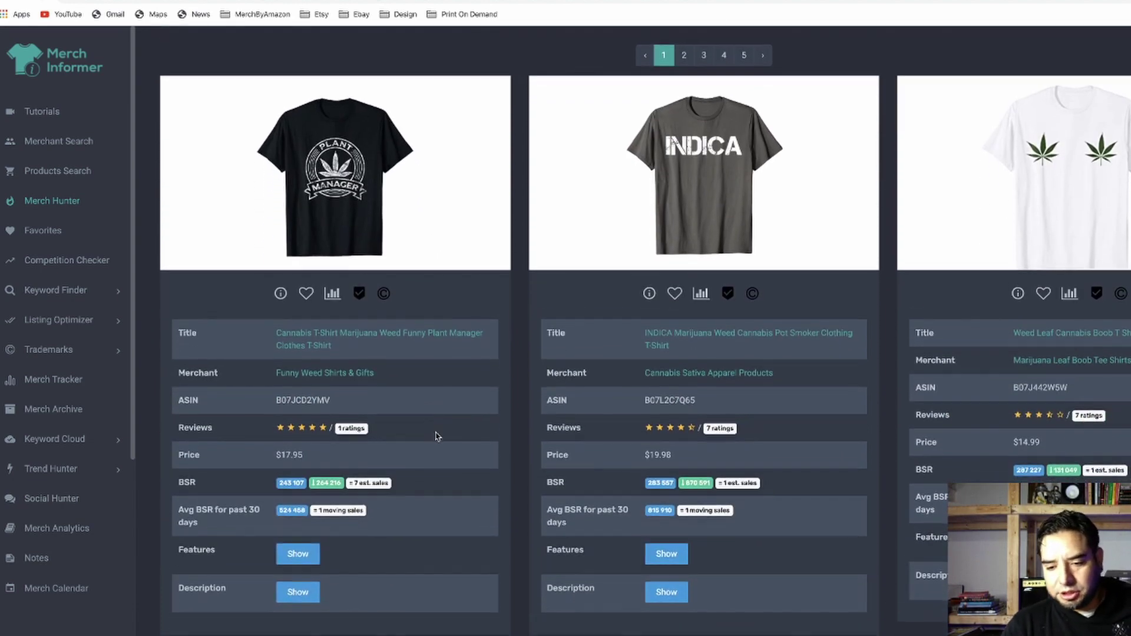
scroll(435, 435, down, 5)
scroll(436, 437, down, 10)
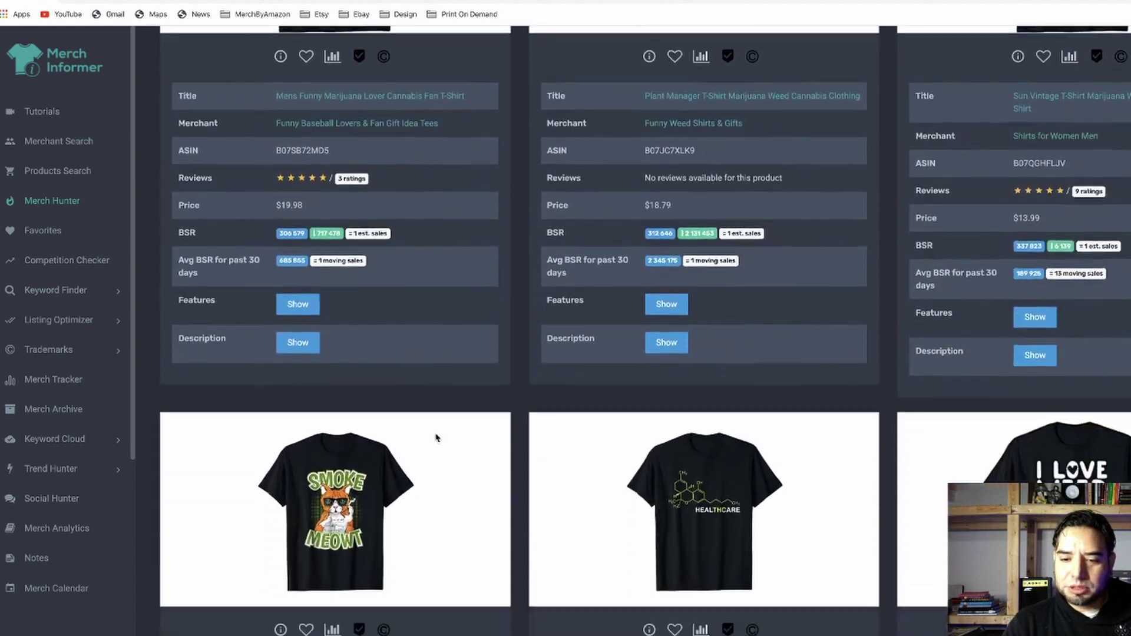
- Clear the "cannabis" keyword in Merch Hunter and rerun the Top 500 bestsellers search for US Merch By Amazon Shirts
scroll(436, 437, down, 12)
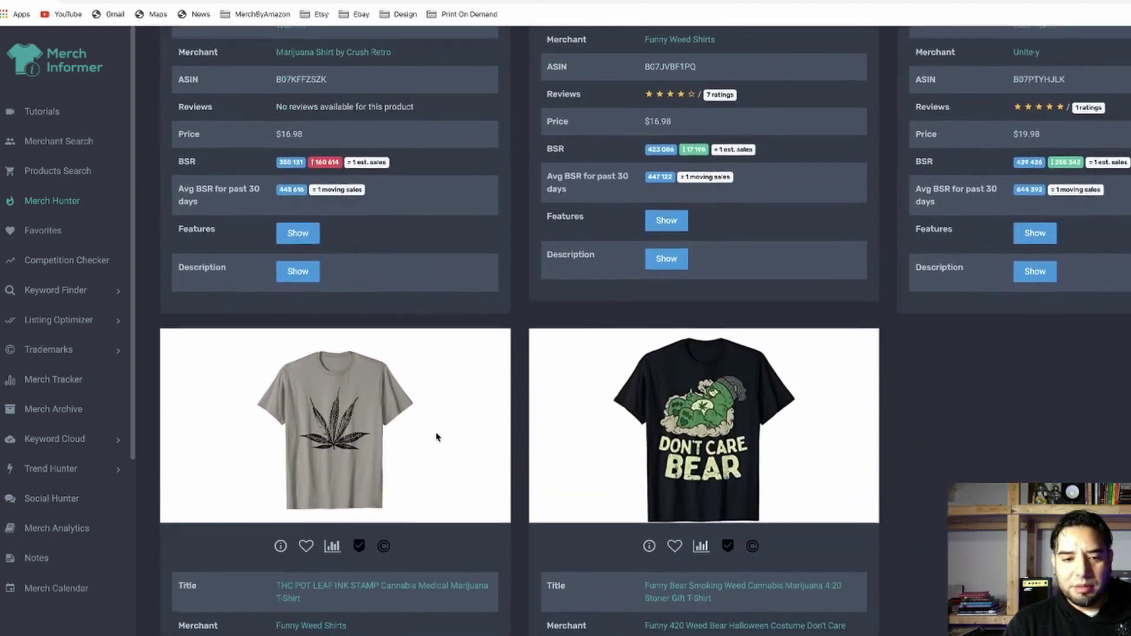
scroll(438, 436, up, 10)
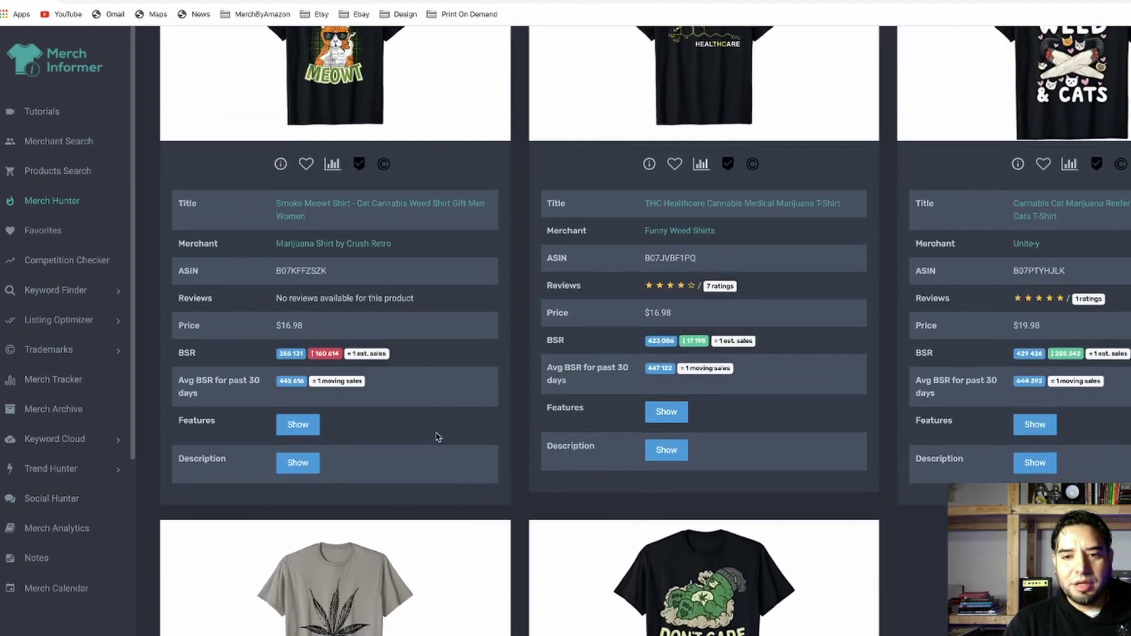
scroll(438, 436, up, 13)
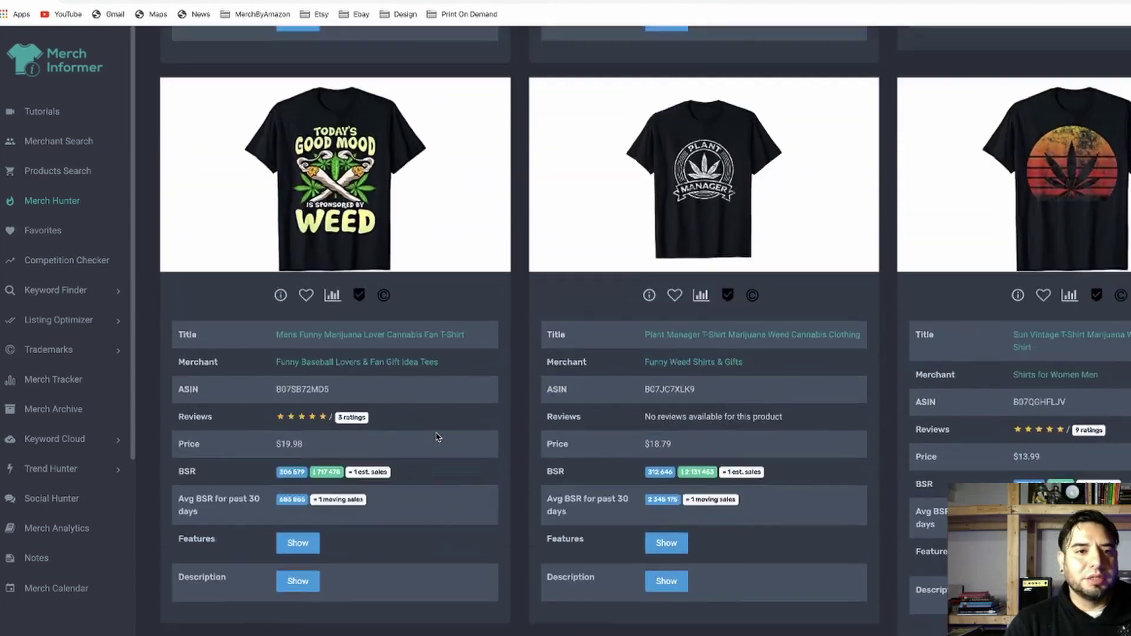
scroll(436, 437, up, 15)
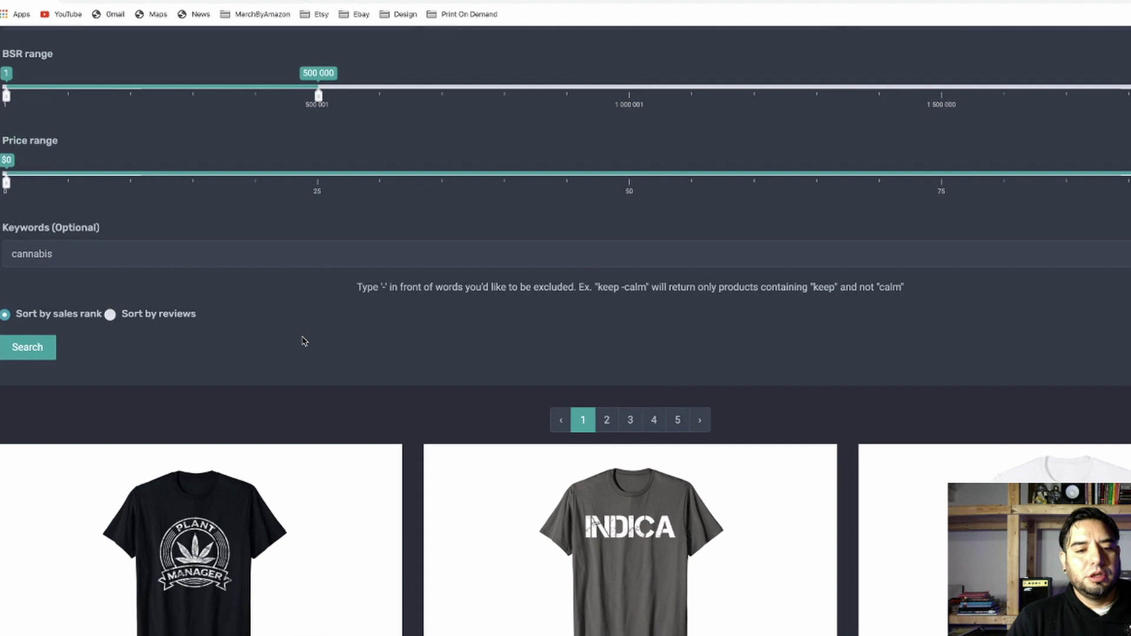
key(ctrl+minus)
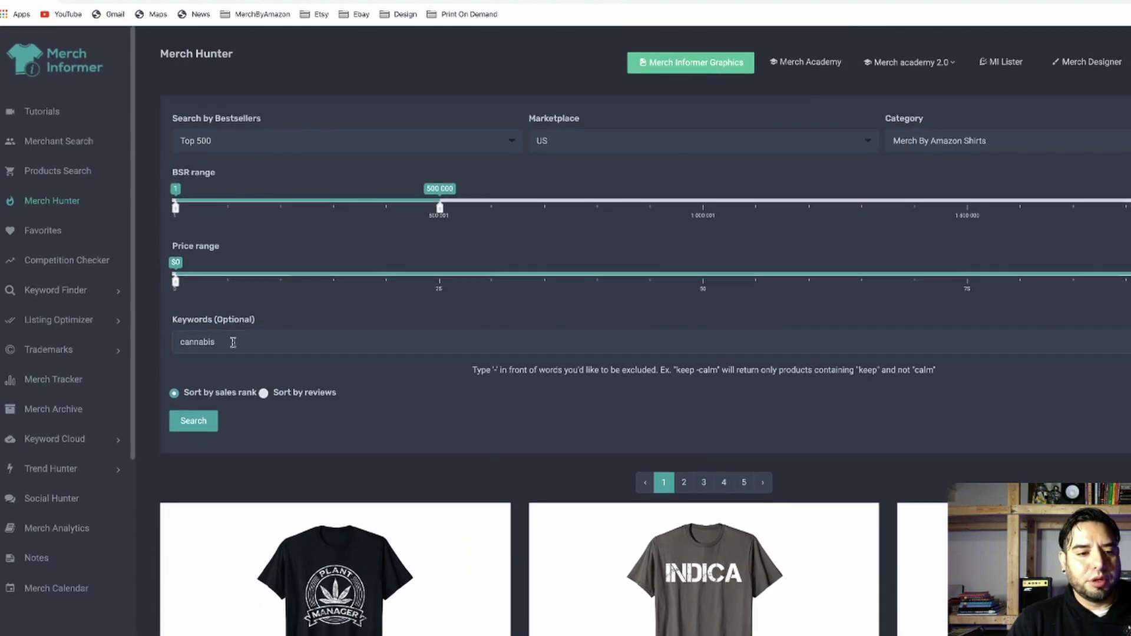
drag(233, 342, 174, 341)
key(BackSpace)
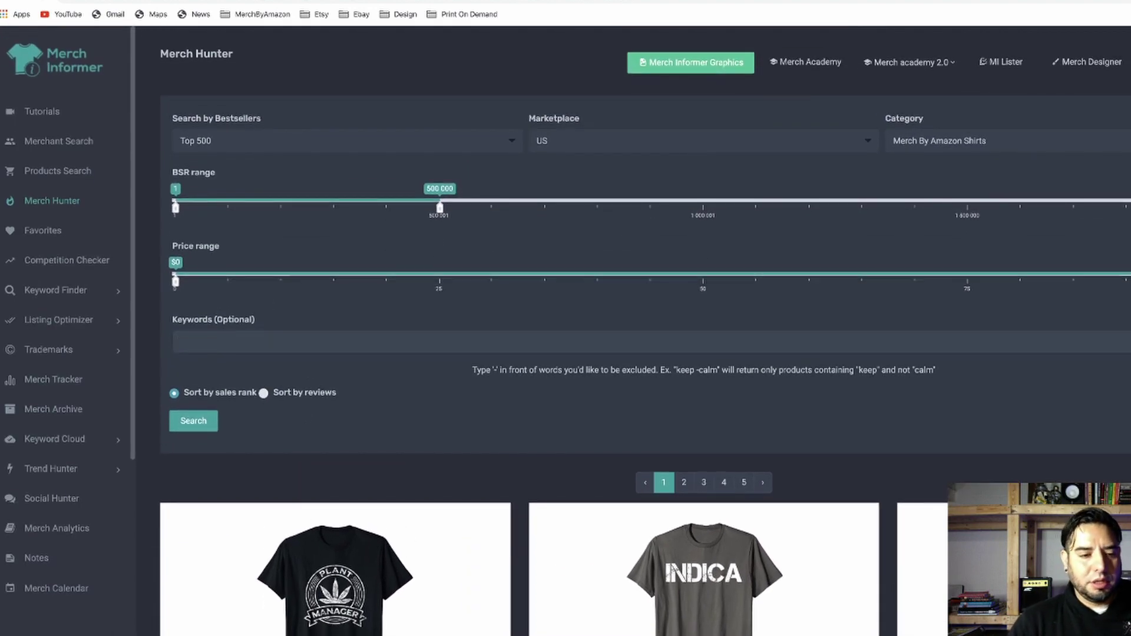
click(195, 424)
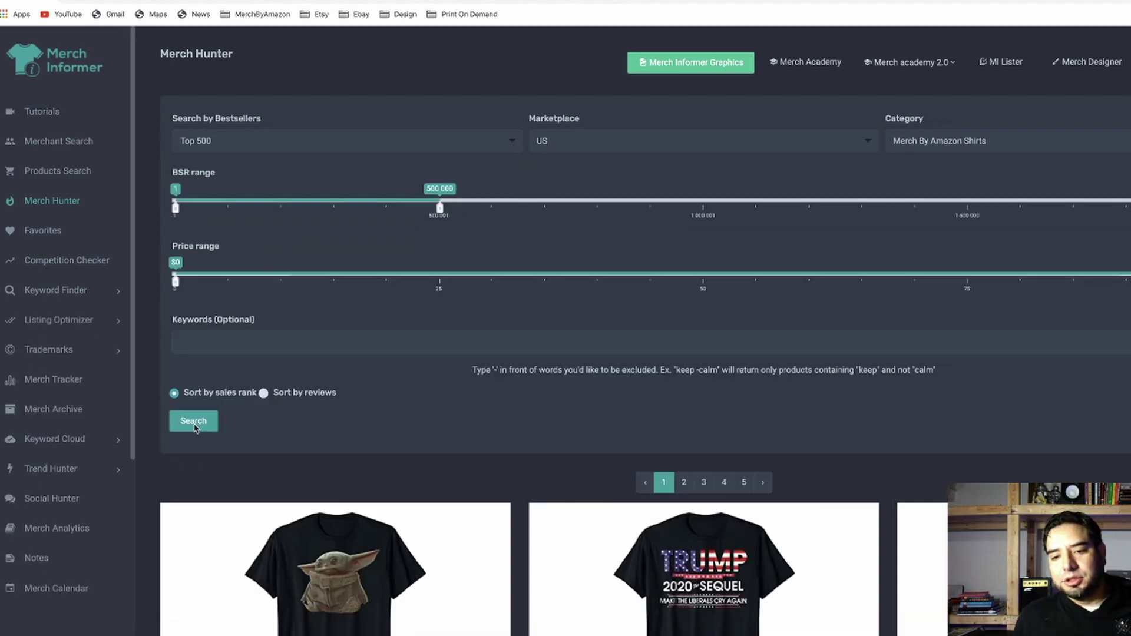
- Browse the overall bestselling shirt listings, examining their designs, ratings, prices, BSR and estimated sales
scroll(525, 121, down, 15)
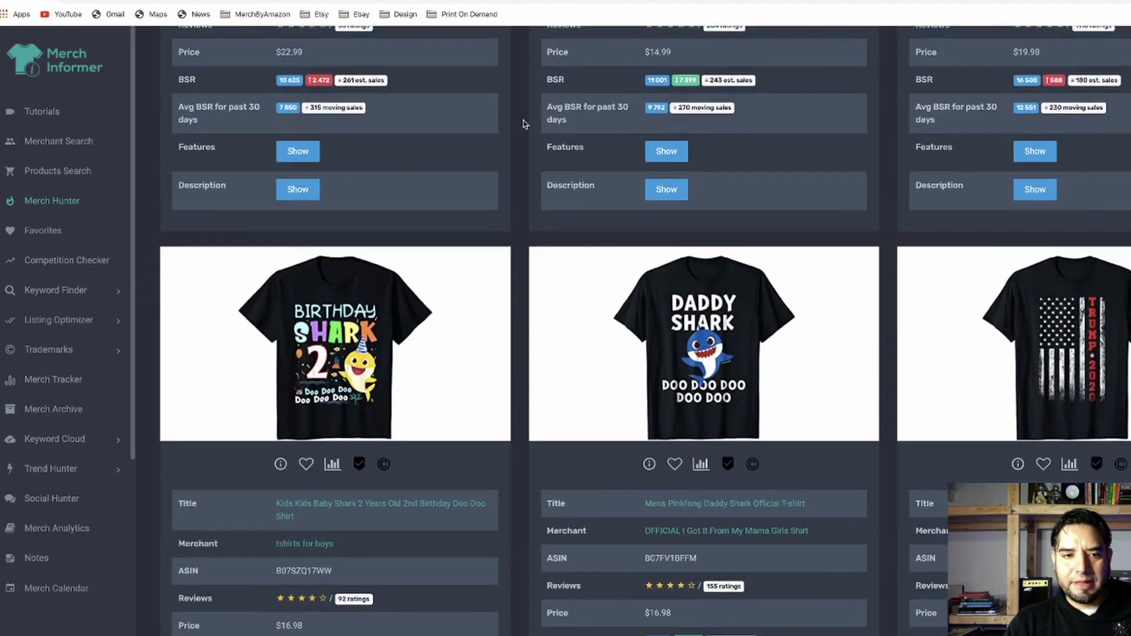
scroll(525, 122, up, 11)
scroll(525, 122, up, 5)
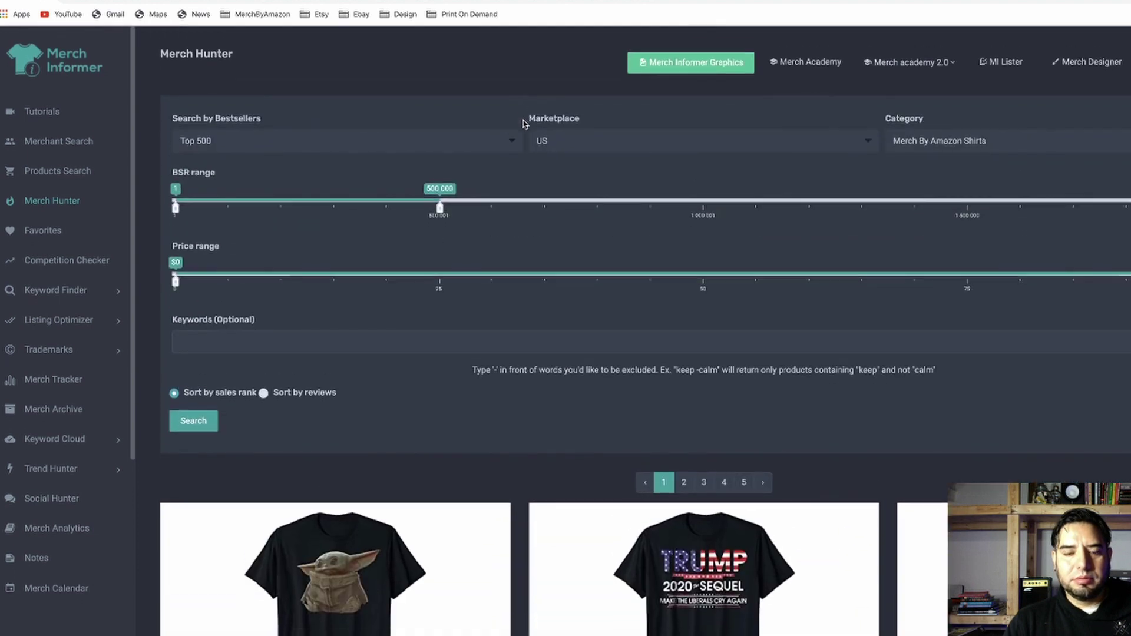
scroll(525, 122, down, 6)
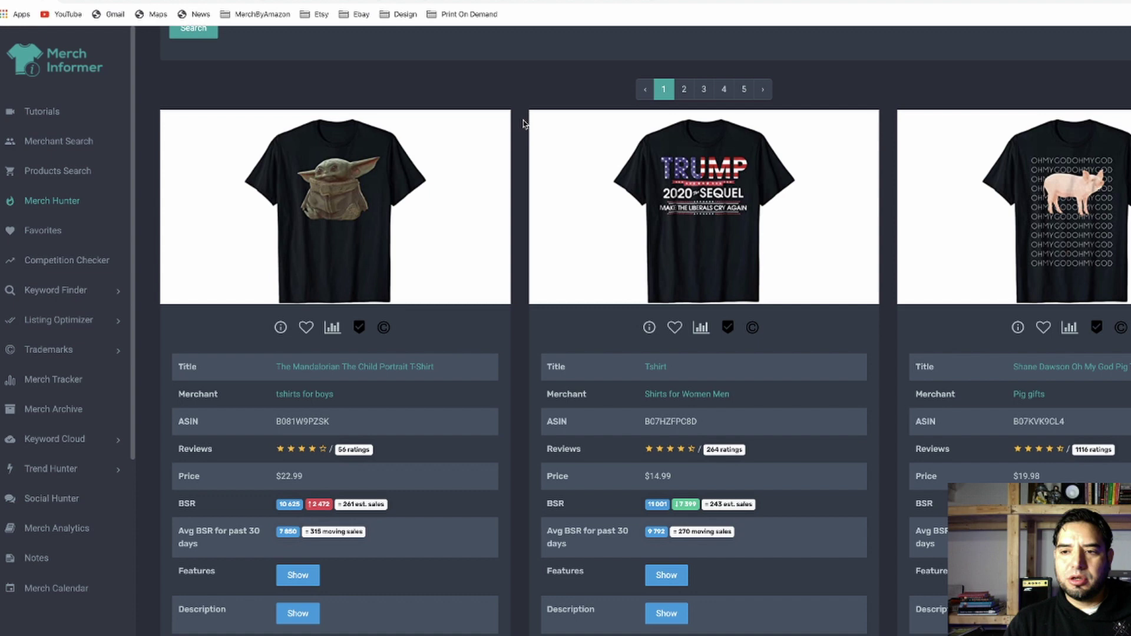
scroll(524, 122, down, 1)
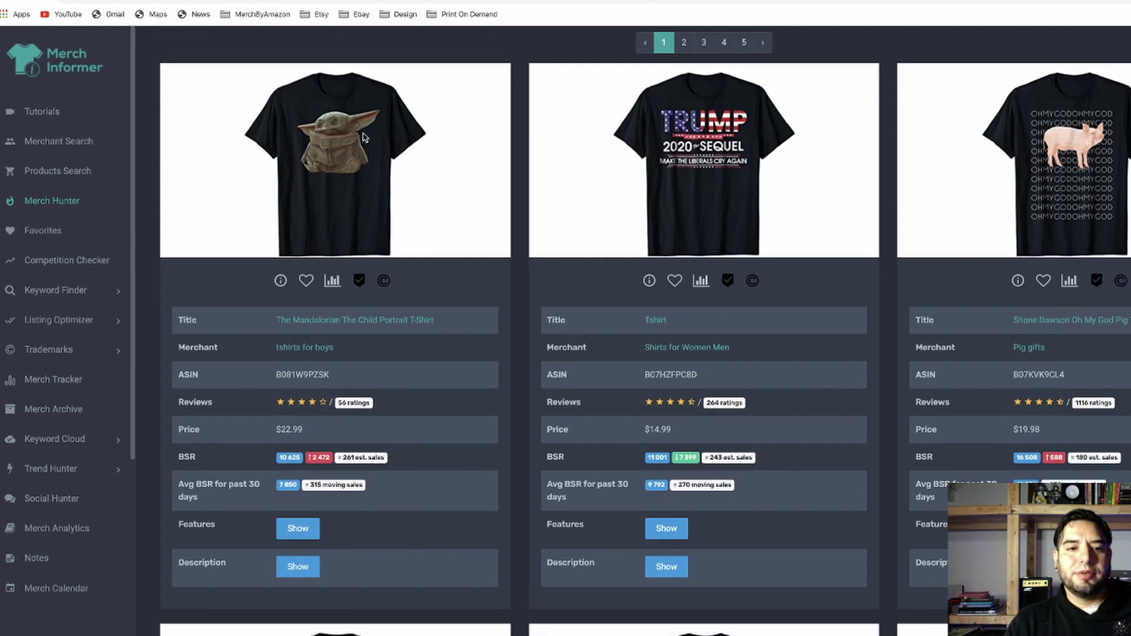
scroll(1066, 157, down, 1)
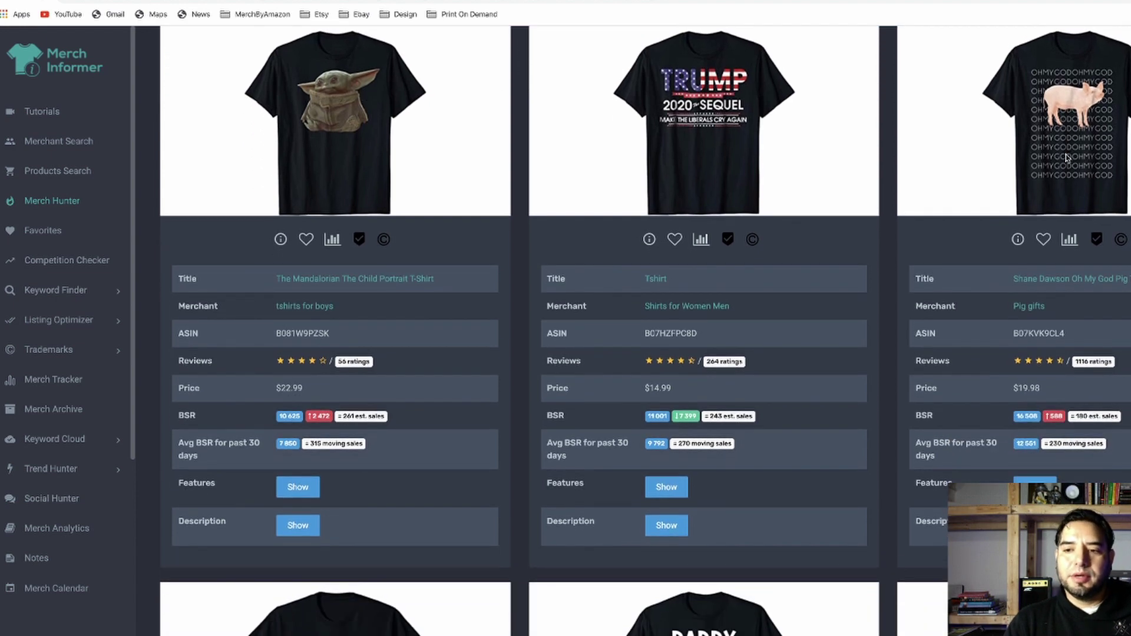
scroll(1066, 157, down, 7)
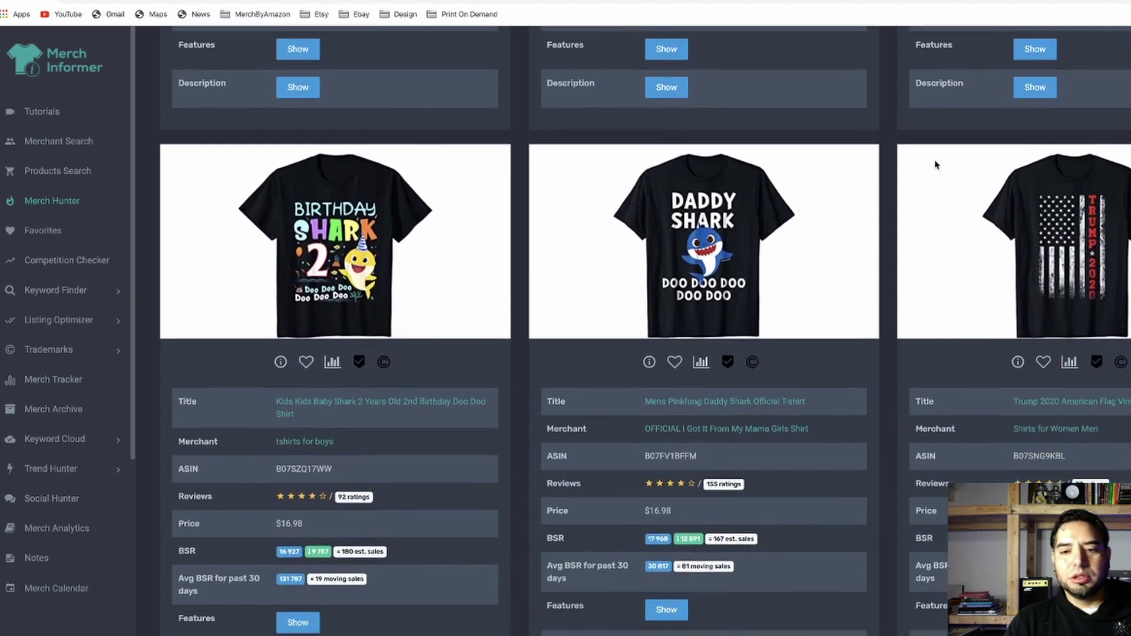
scroll(937, 165, down, 1)
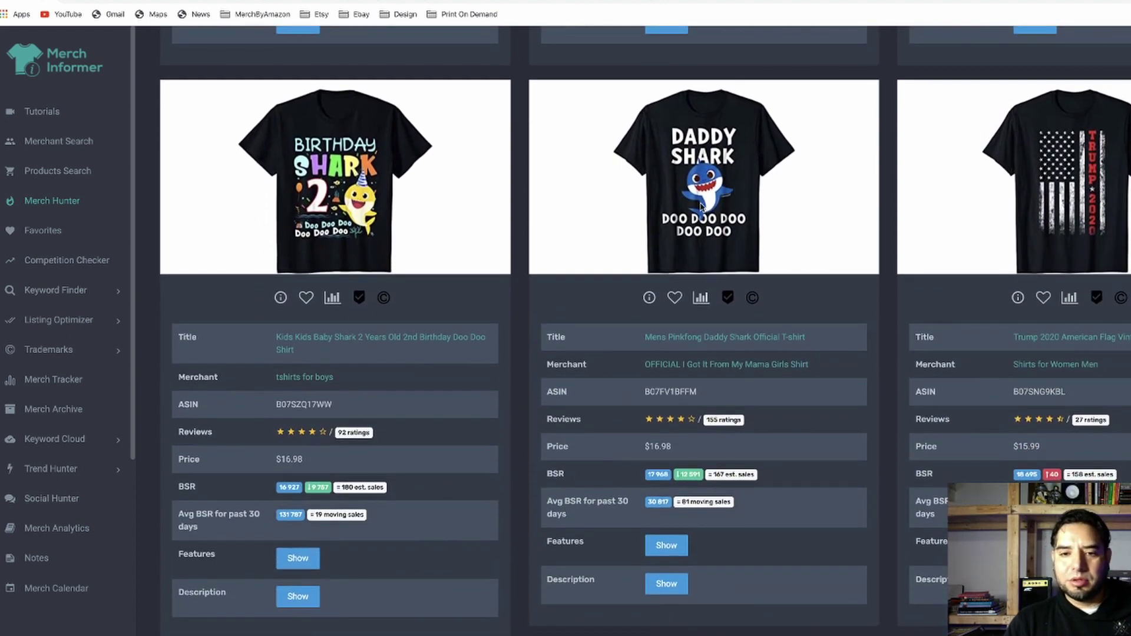
scroll(729, 224, down, 5)
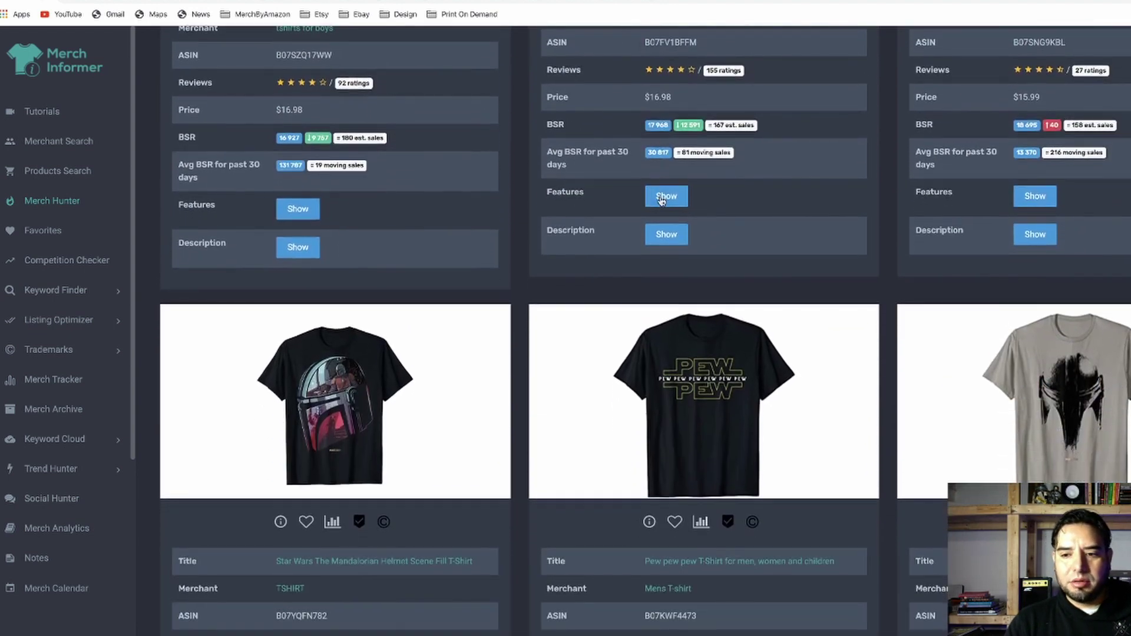
scroll(662, 202, down, 3)
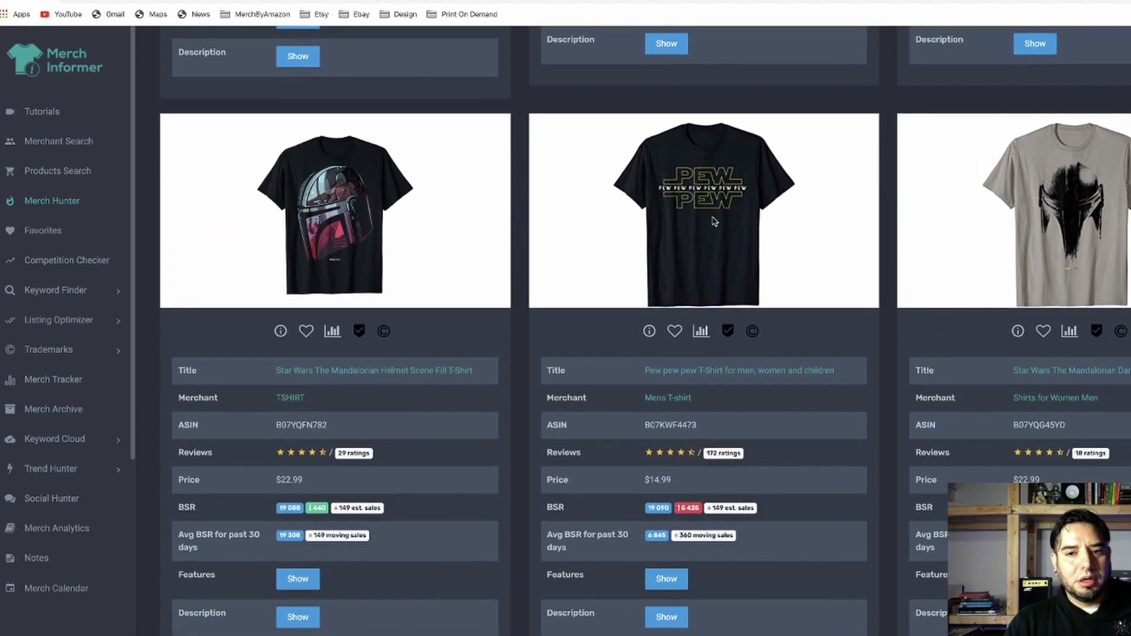
scroll(682, 217, down, 10)
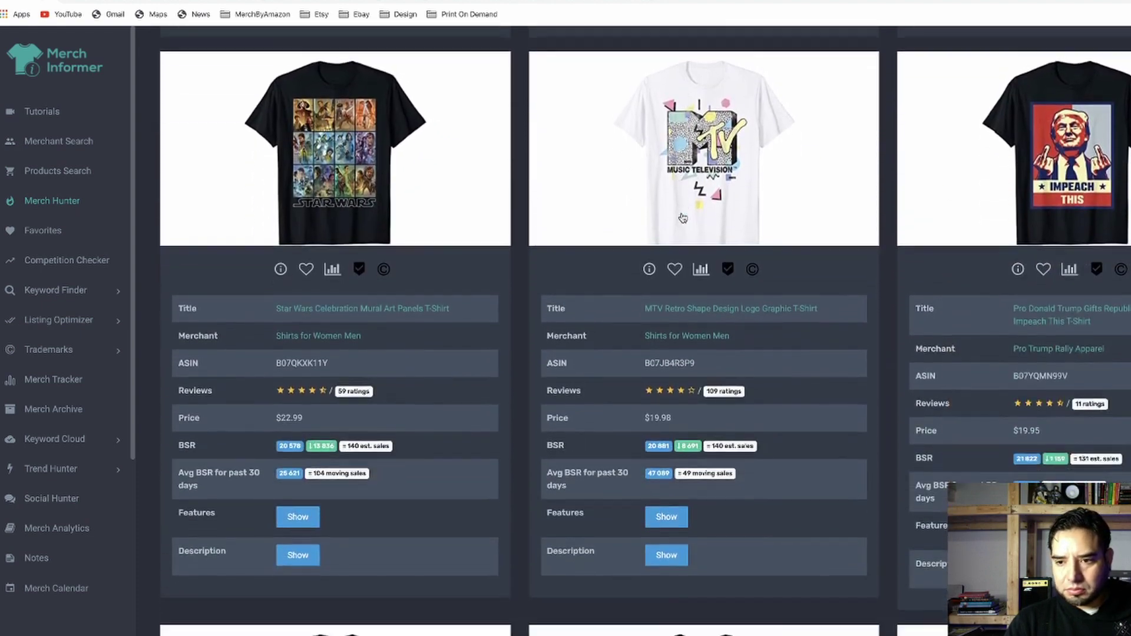
scroll(682, 217, down, 3)
scroll(915, 198, up, 6)
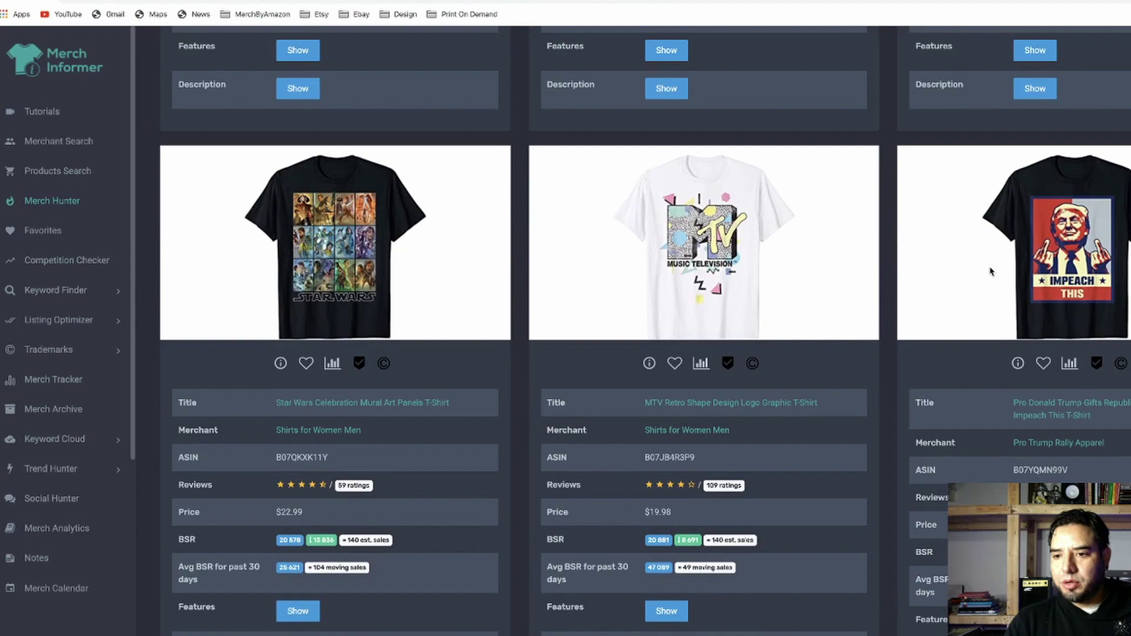
scroll(990, 262, down, 8)
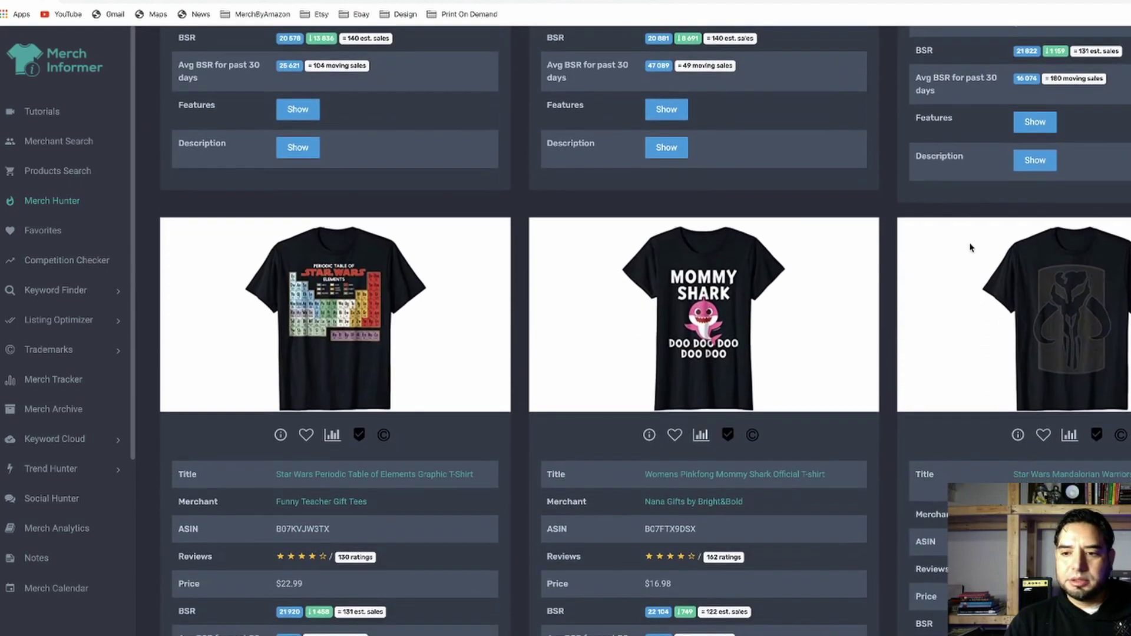
scroll(894, 278, down, 12)
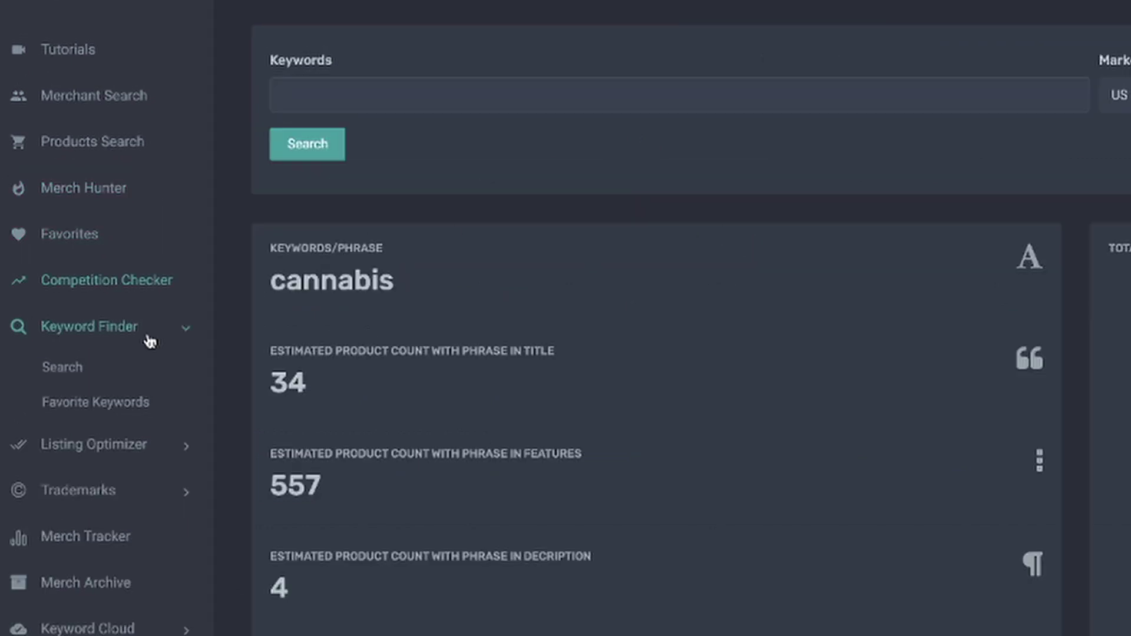
- Open the Keyword Finder search and look up the keyword "cannabis" on Amazon US
scroll(148, 339, down, 1)
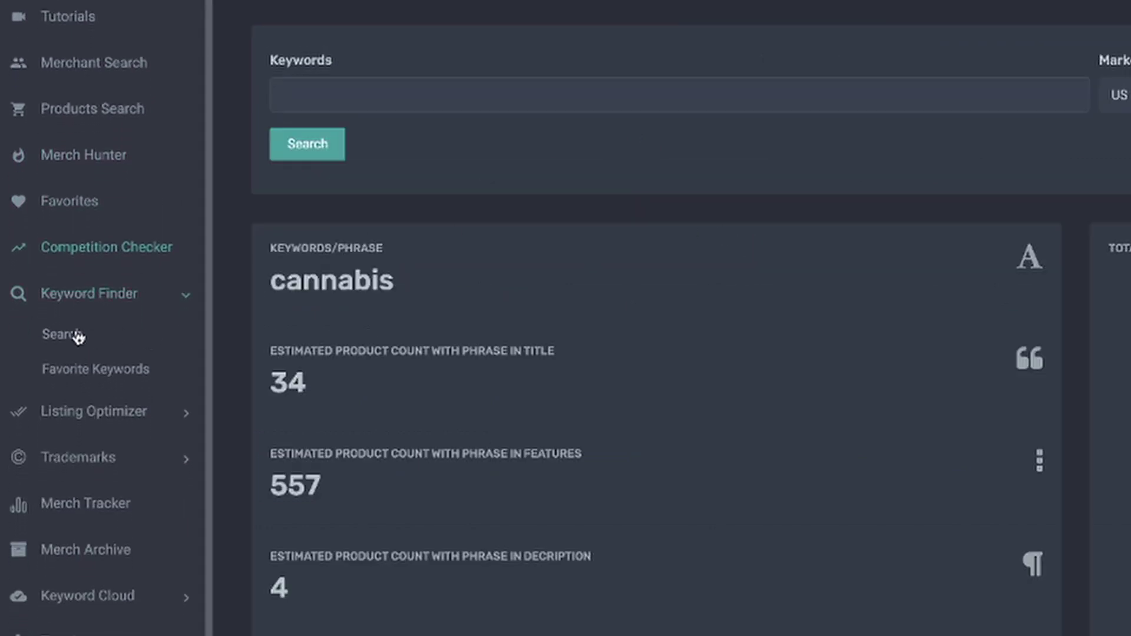
click(78, 336)
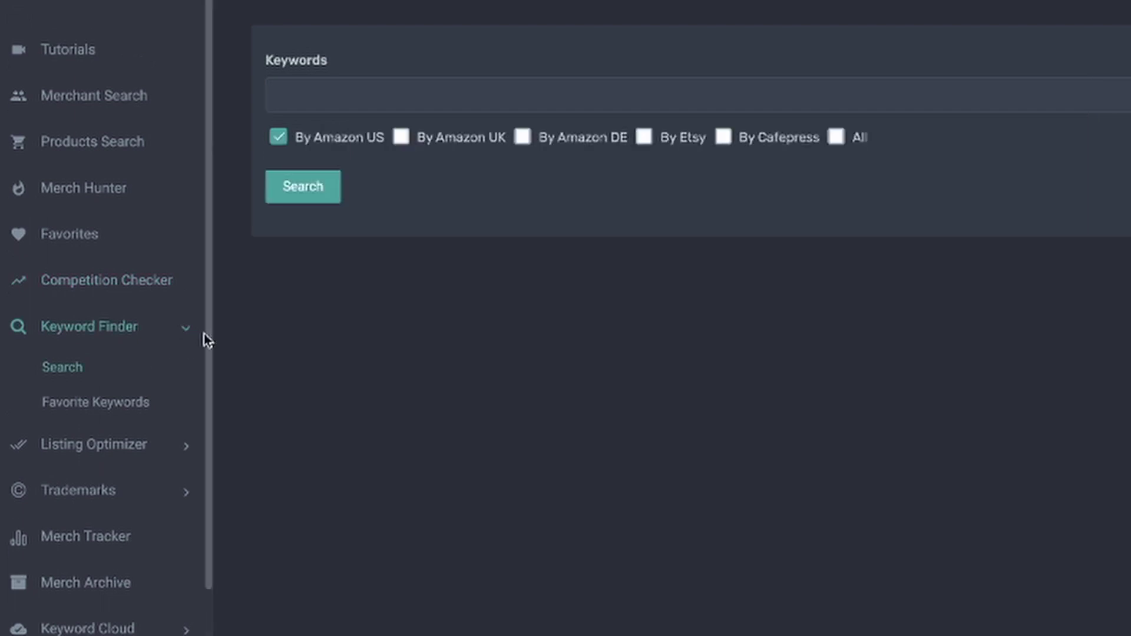
click(329, 94)
text(cannabis)
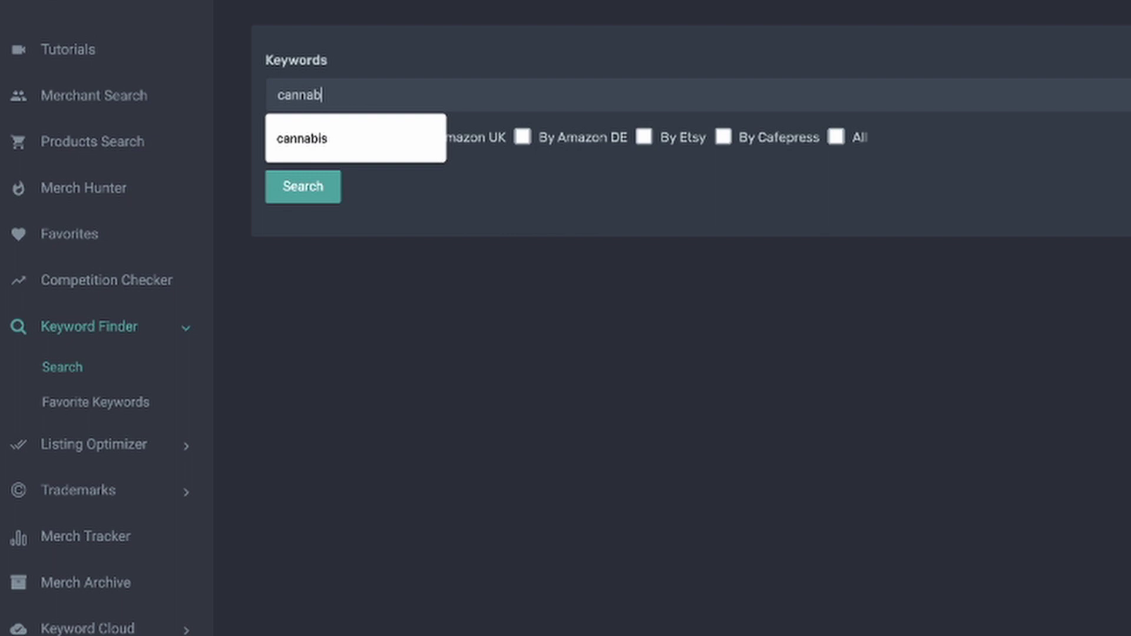
key(Return)
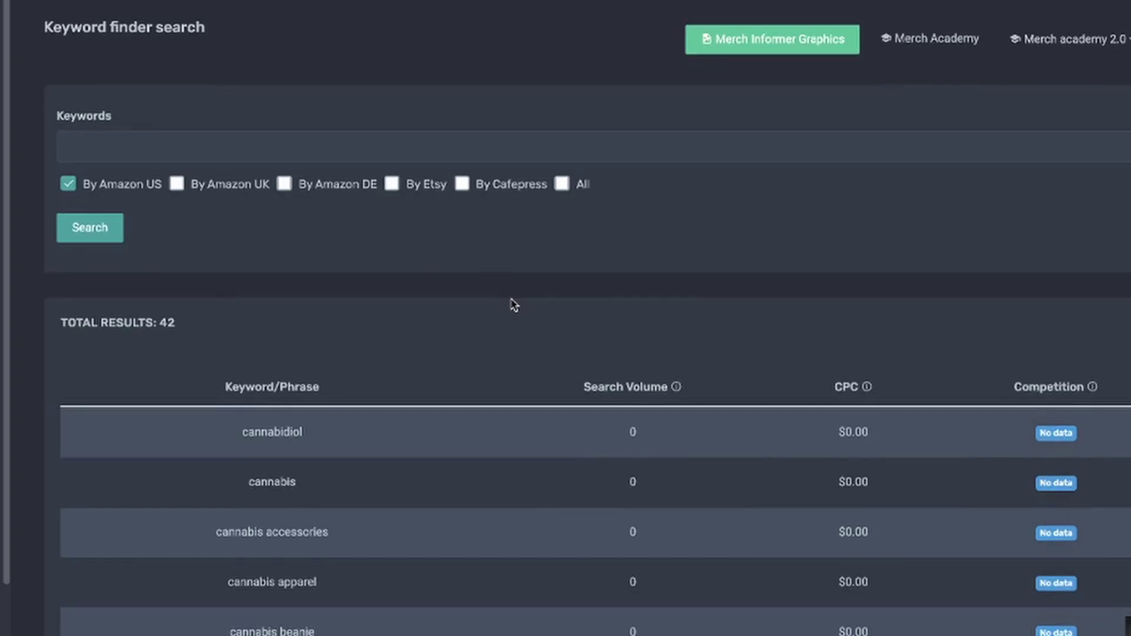
scroll(515, 305, down, 2)
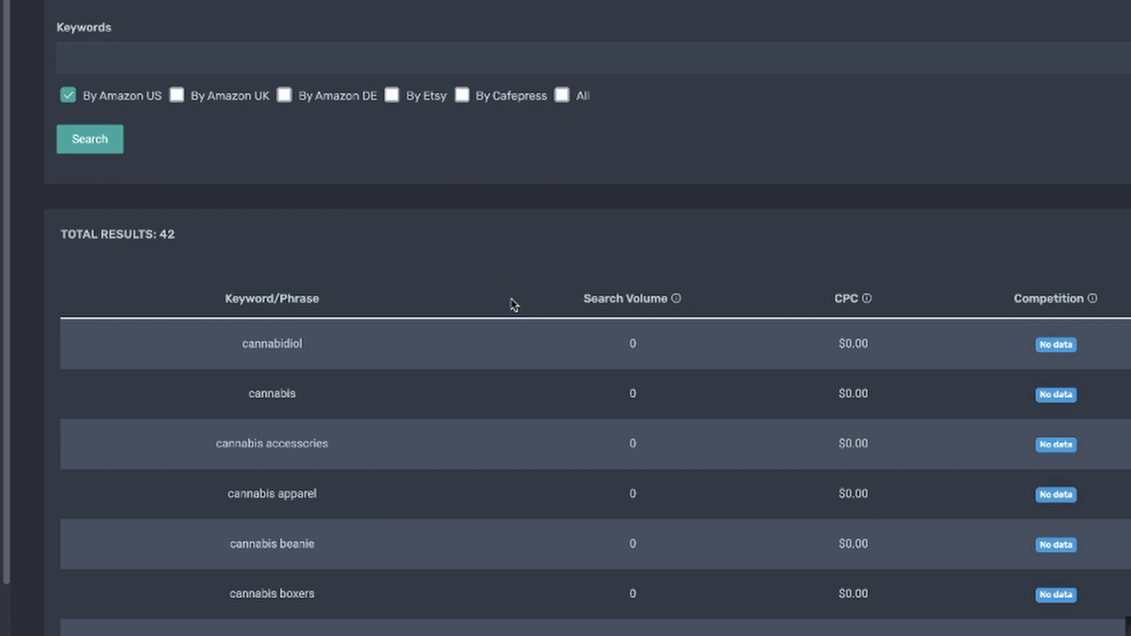
- Search Keyword Finder for "american bulldog" on Amazon US and review the related phrases' search volume, CPC and competition
click(263, 65)
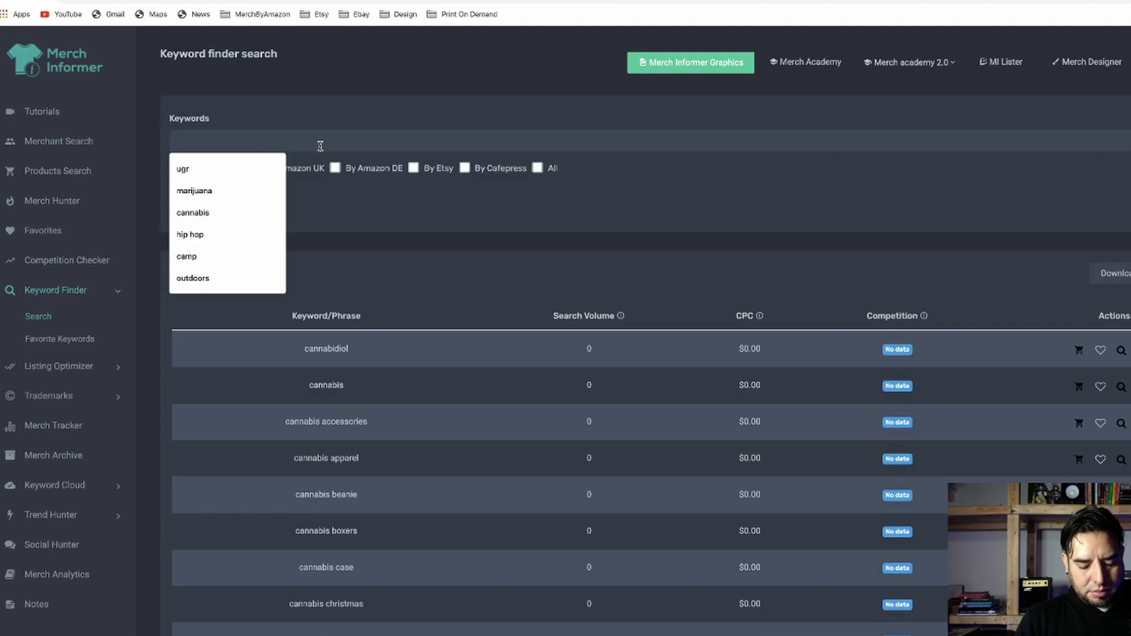
text(american bu)
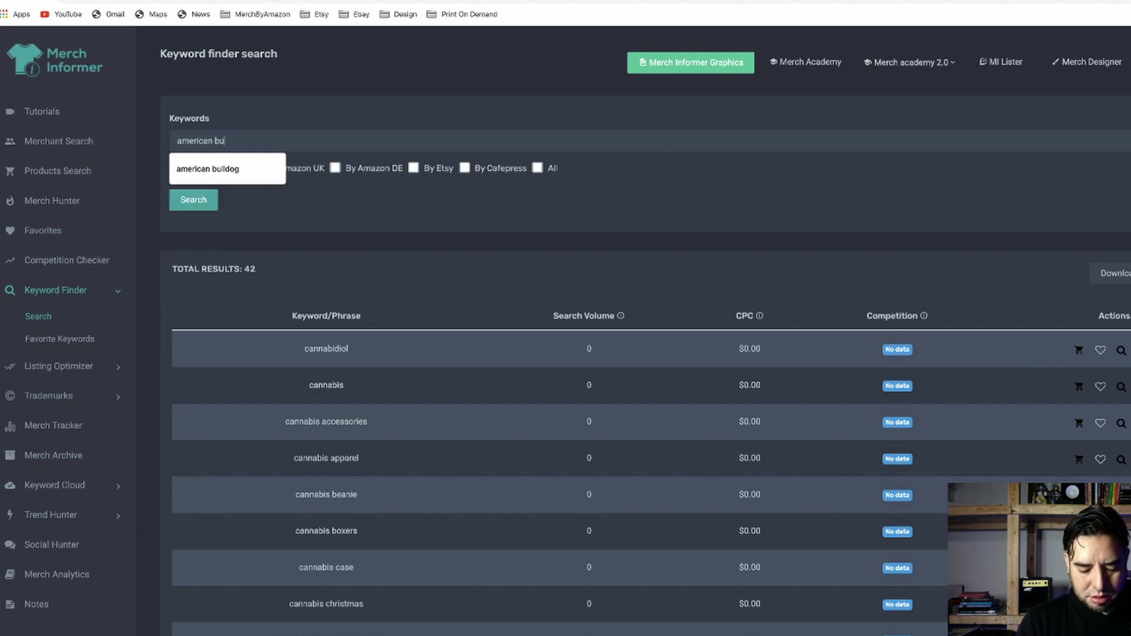
text(lldog)
key(Return)
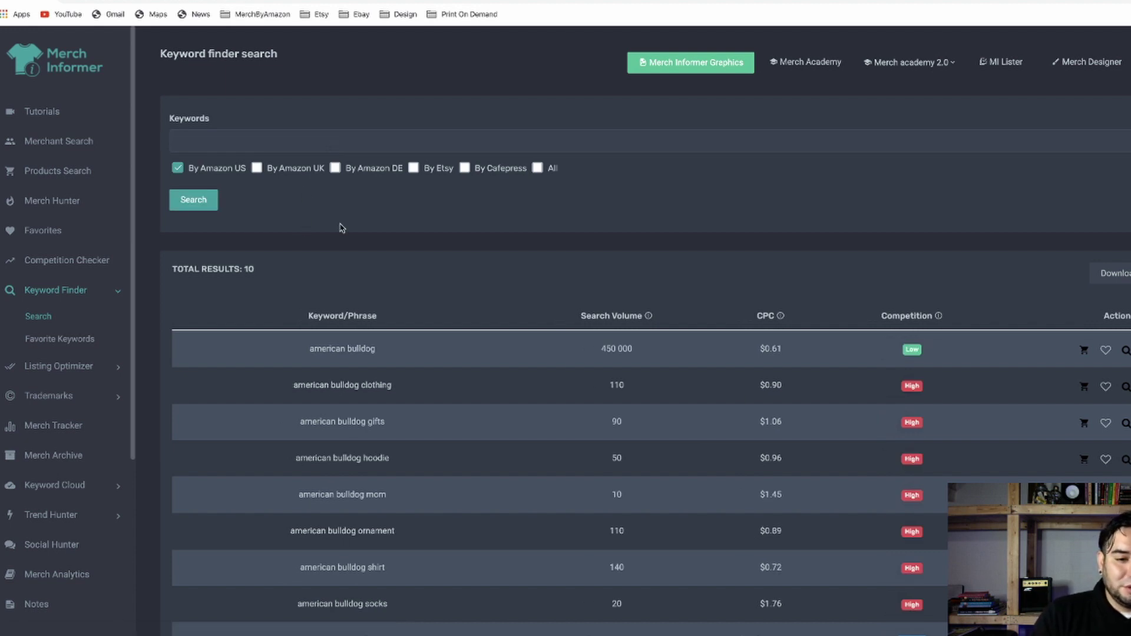
scroll(415, 304, down, 3)
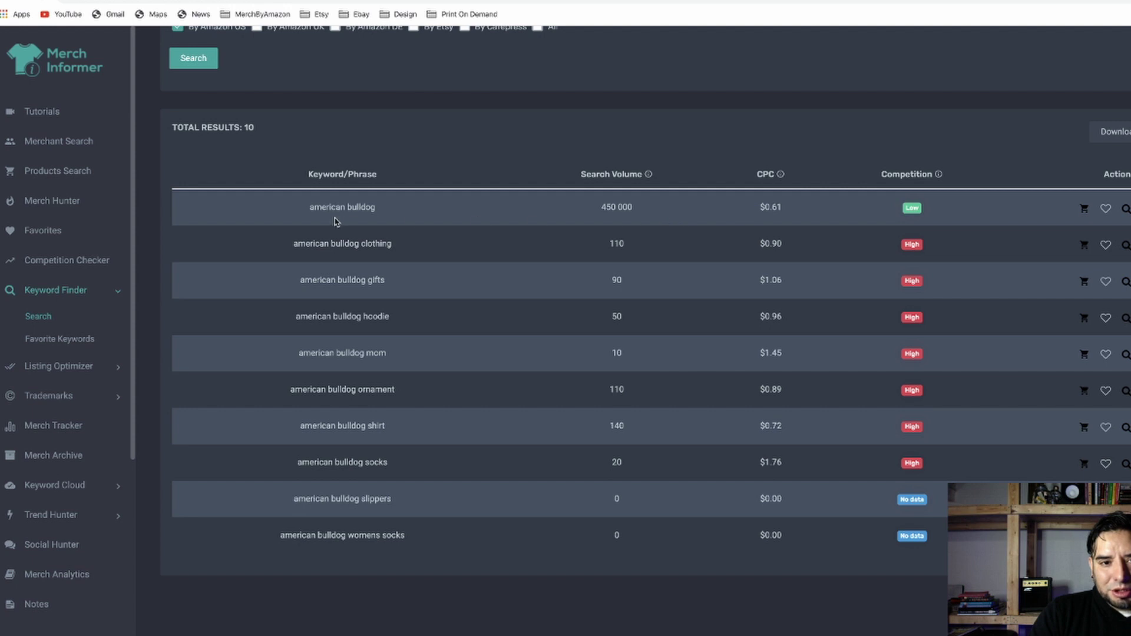
scroll(819, 292, up, 2)
scroll(630, 383, down, 2)
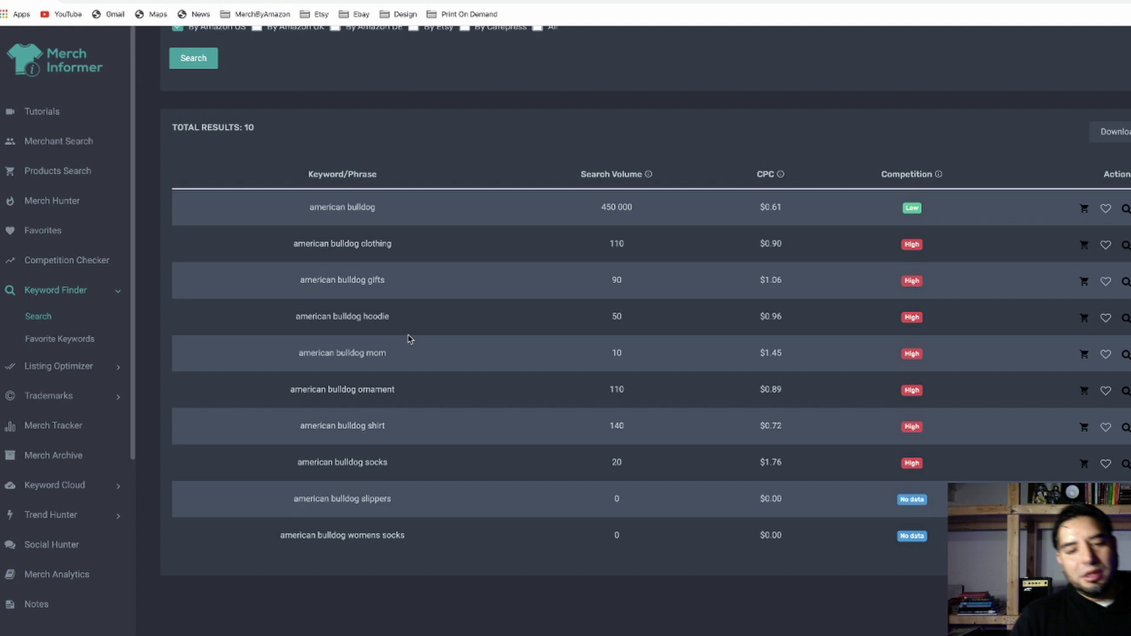
scroll(281, 147, up, 3)
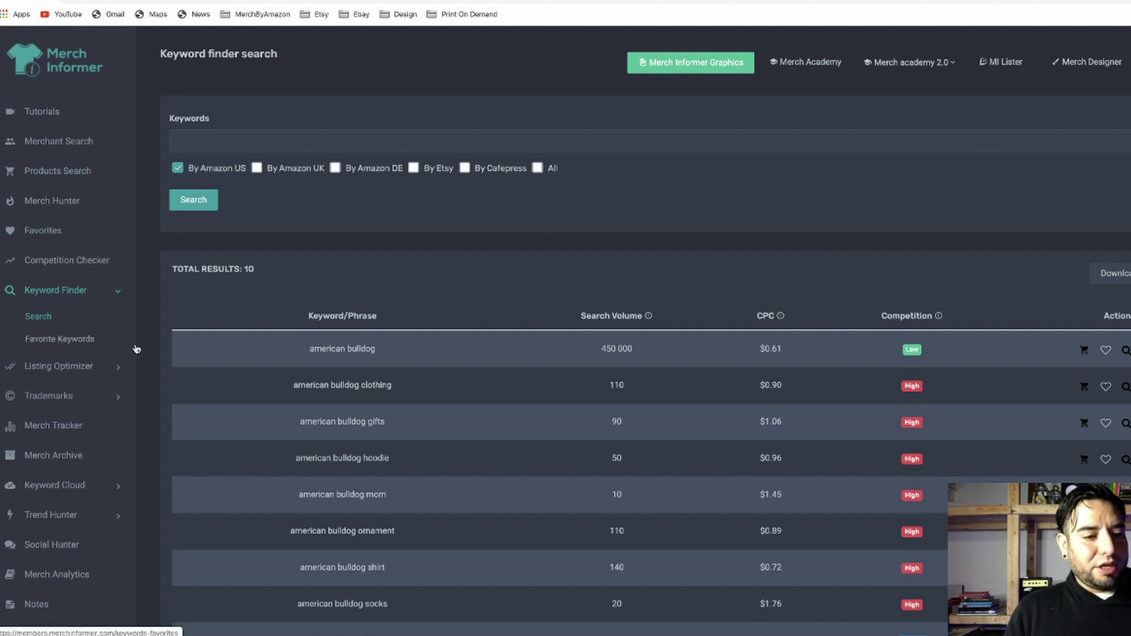
- Open Trademark Alerts and look through the saved phrases with their safe status and details
click(70, 369)
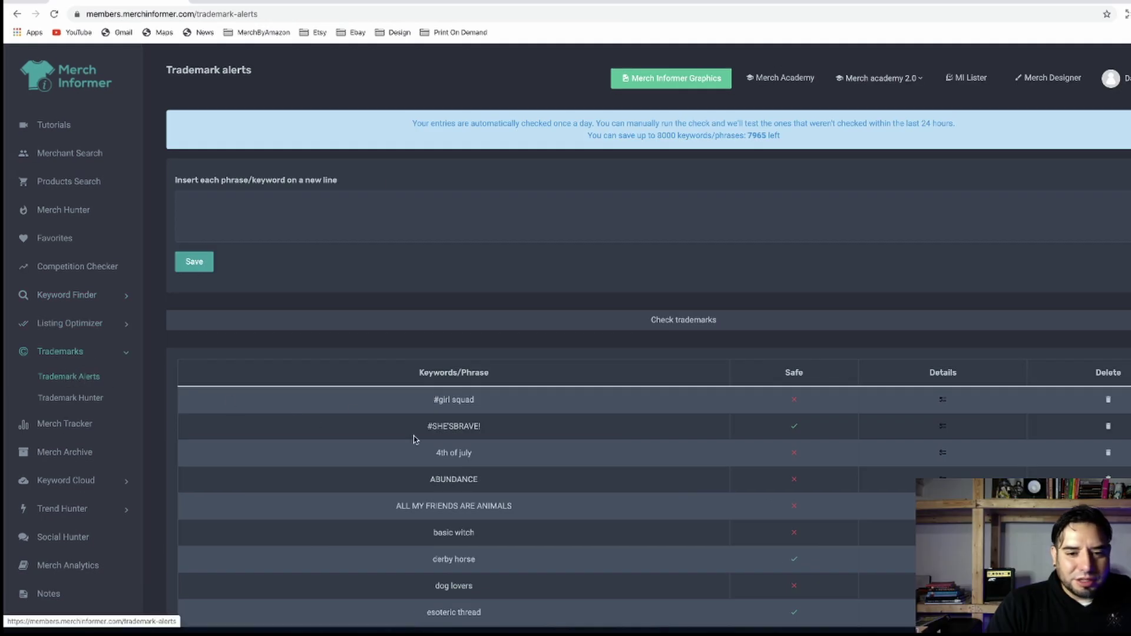
scroll(435, 455, down, 1)
scroll(435, 455, up, 1)
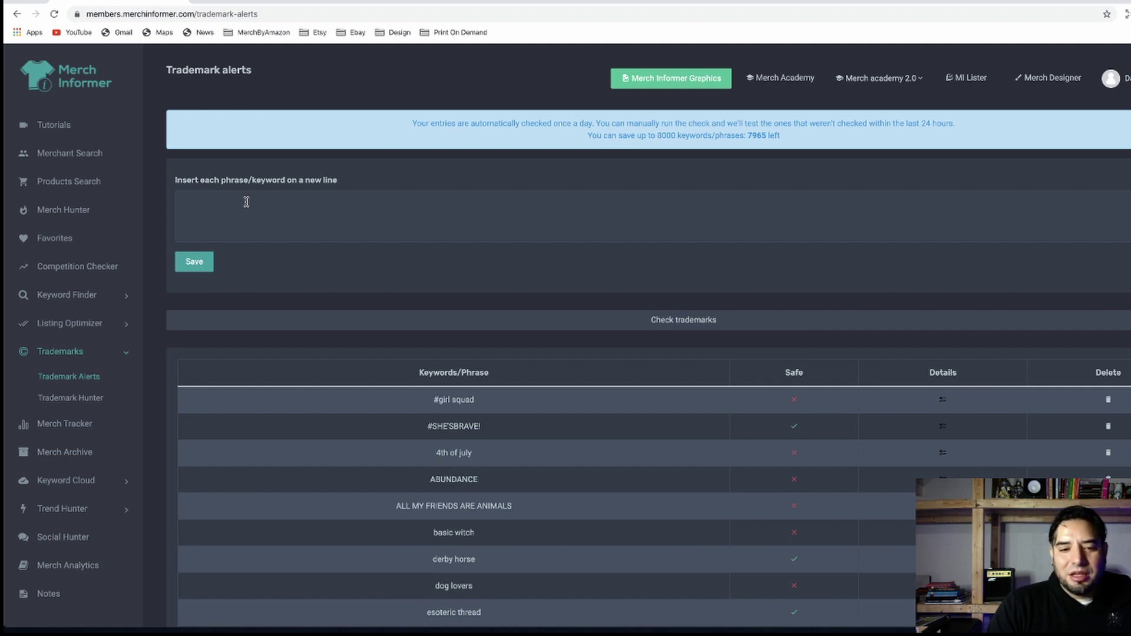
scroll(316, 224, down, 4)
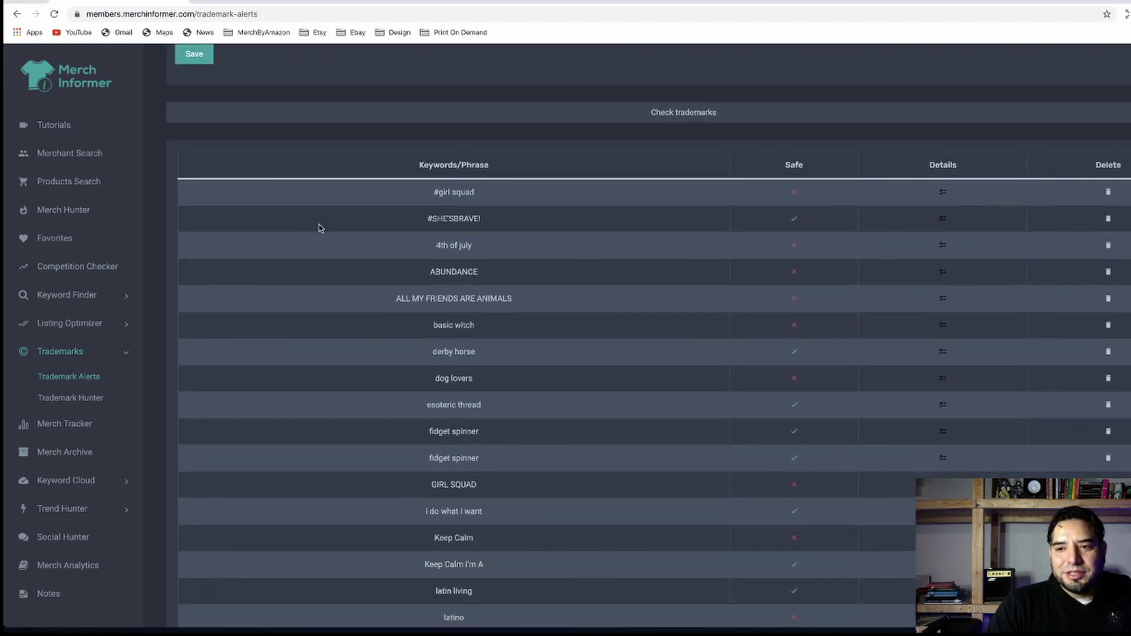
scroll(318, 228, down, 1)
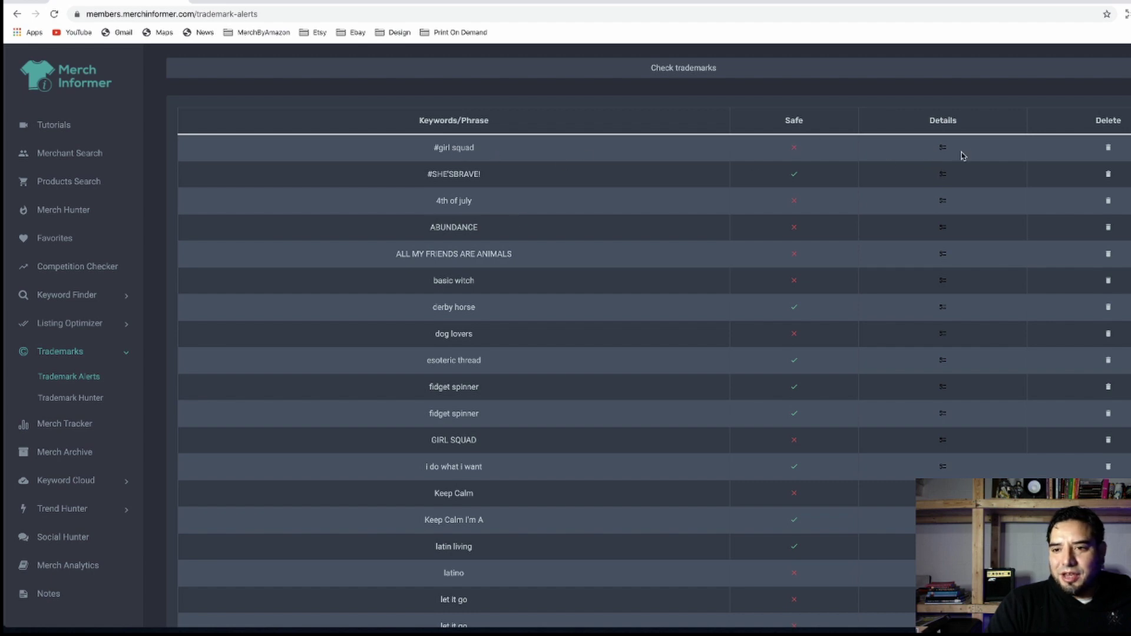
- Open the trademark details for the phrase "#girl squad" on Trademarkia and view the #GIRL SQUAD mark's full description
click(943, 150)
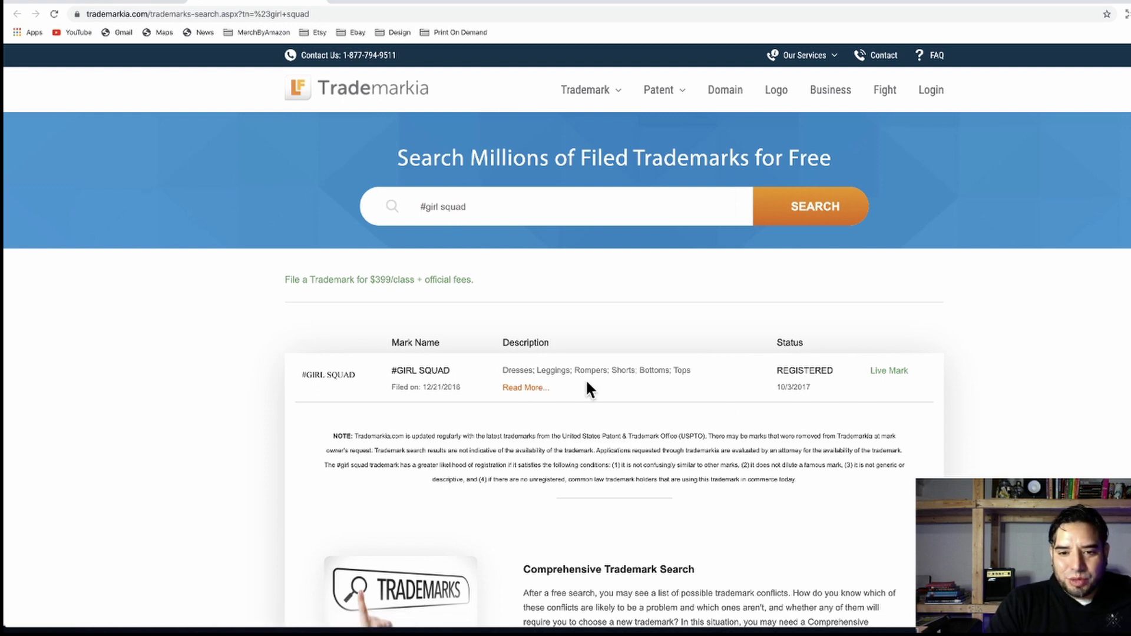
click(551, 388)
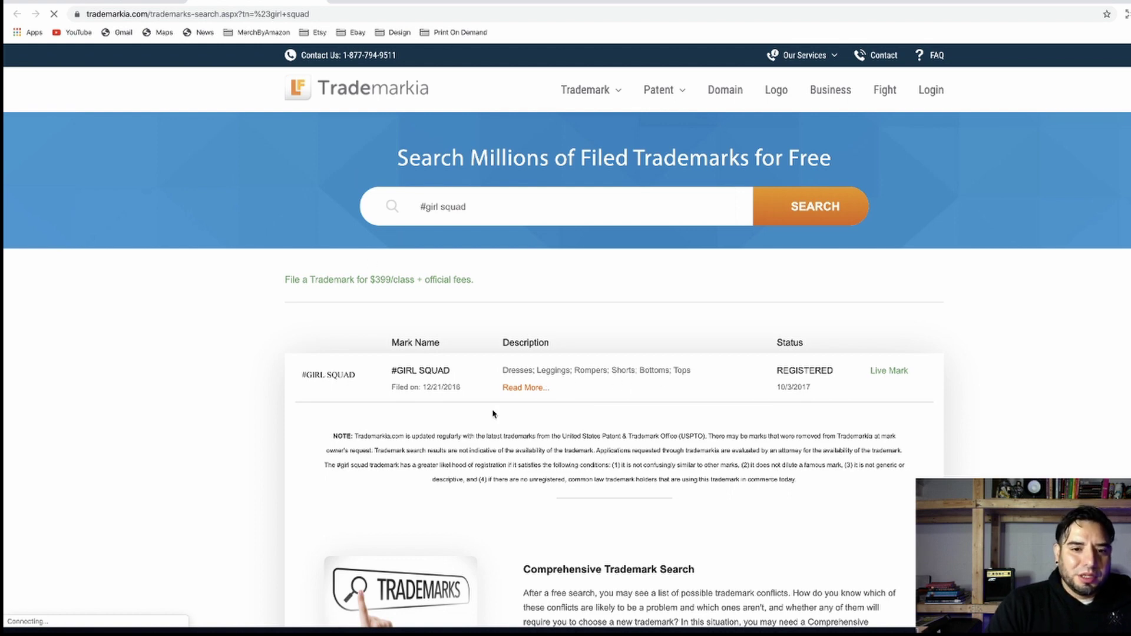
scroll(358, 108, down, 1)
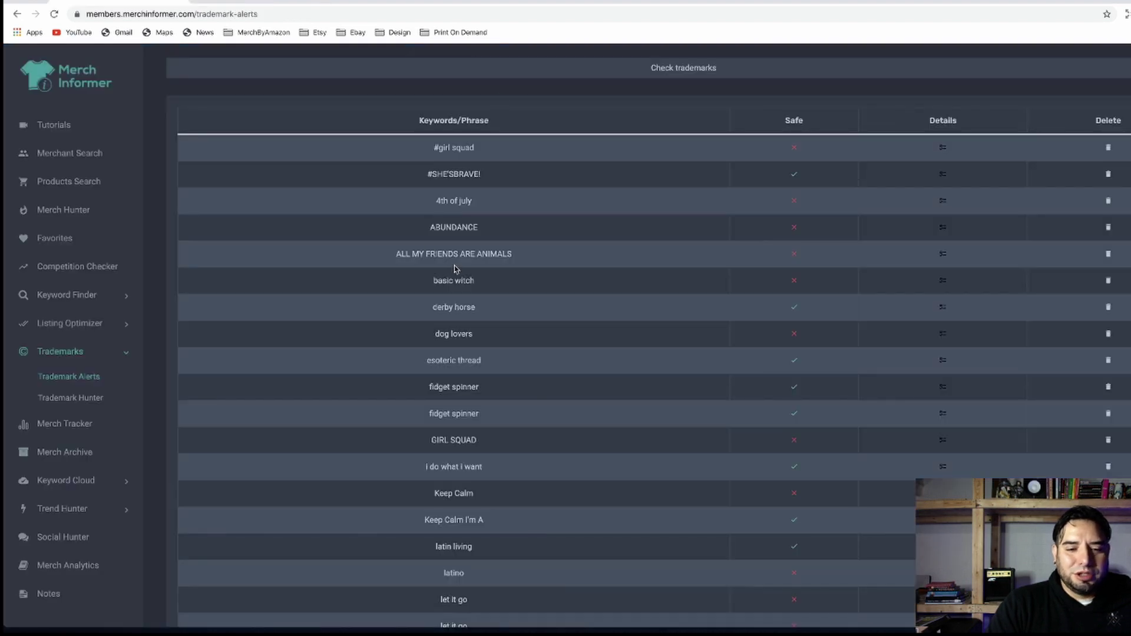
- Review the saved phrases and their safe status in the Trademark Alerts table and open Trademark Hunter
scroll(468, 304, down, 6)
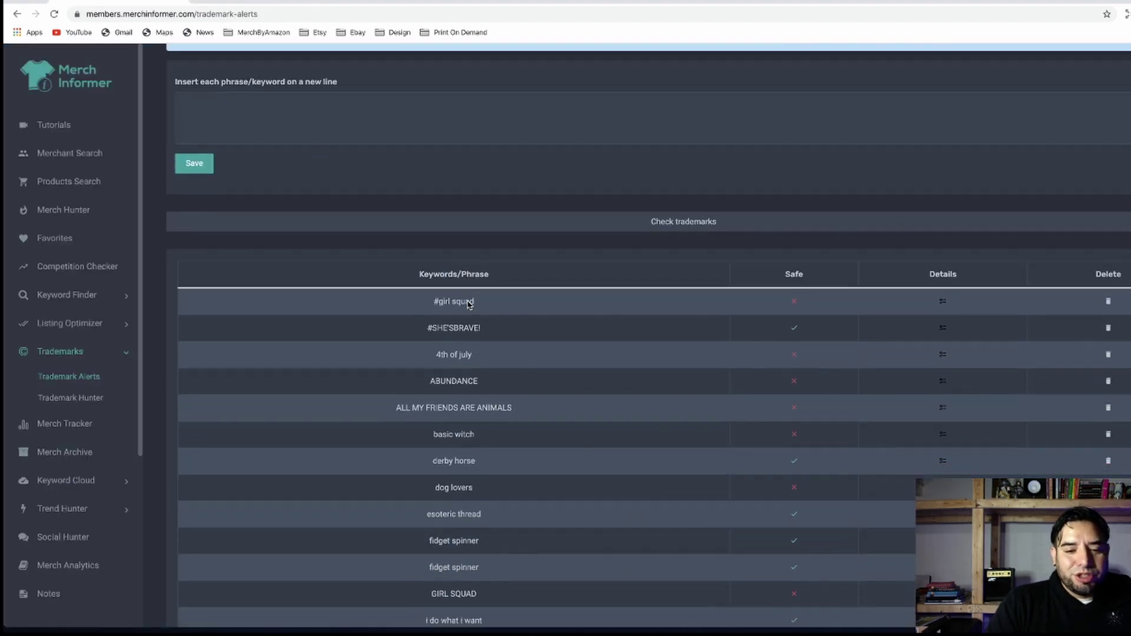
scroll(468, 302, down, 6)
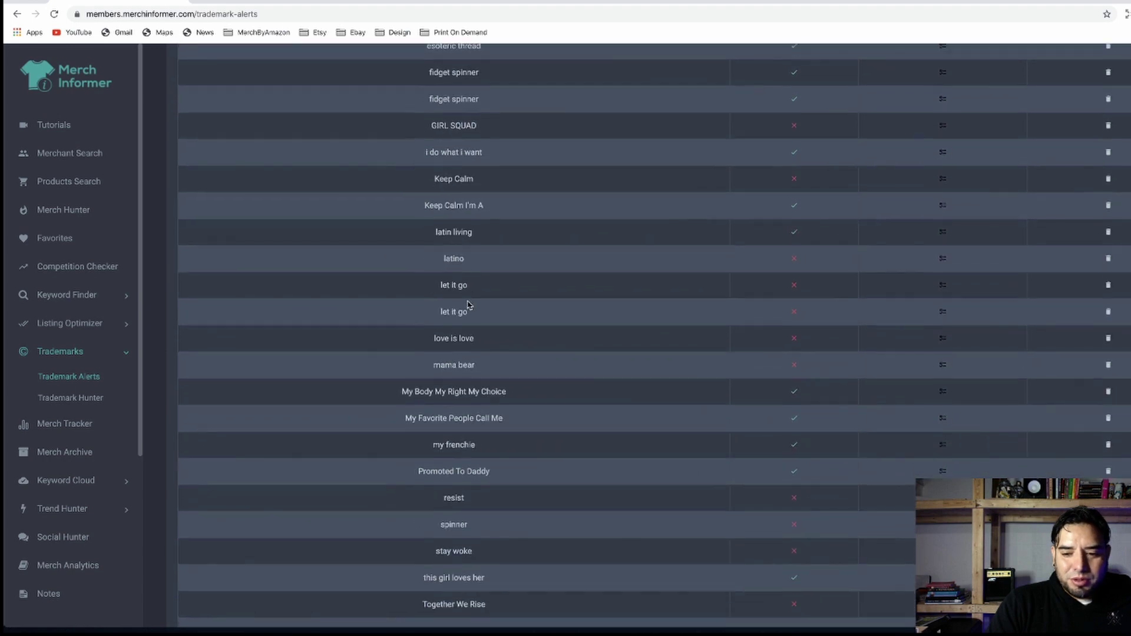
scroll(468, 304, up, 12)
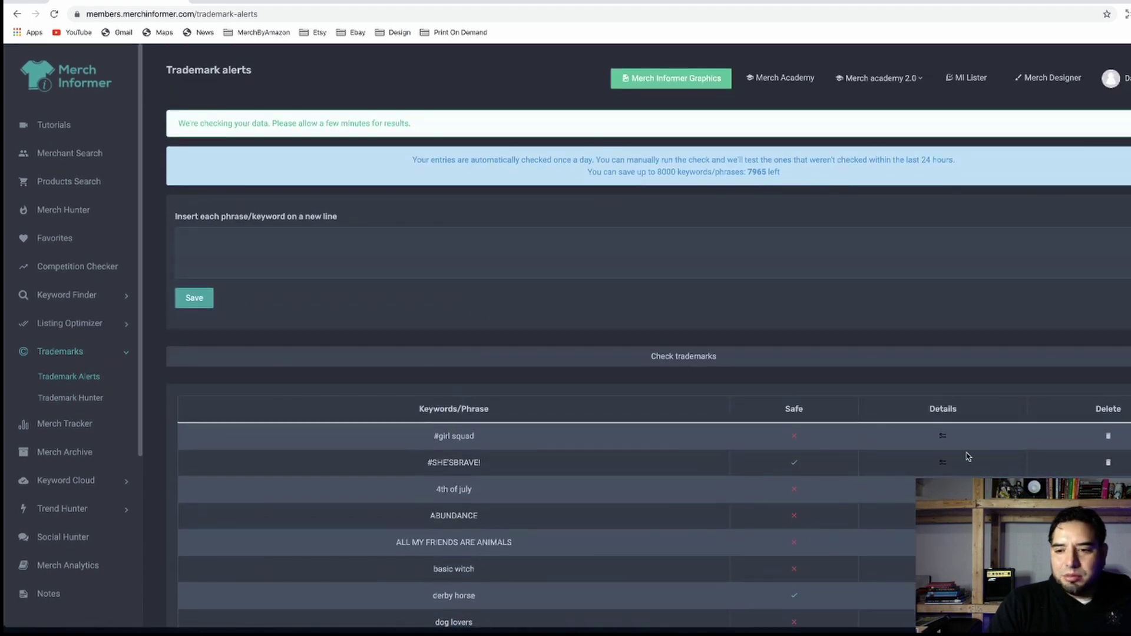
scroll(707, 457, down, 1)
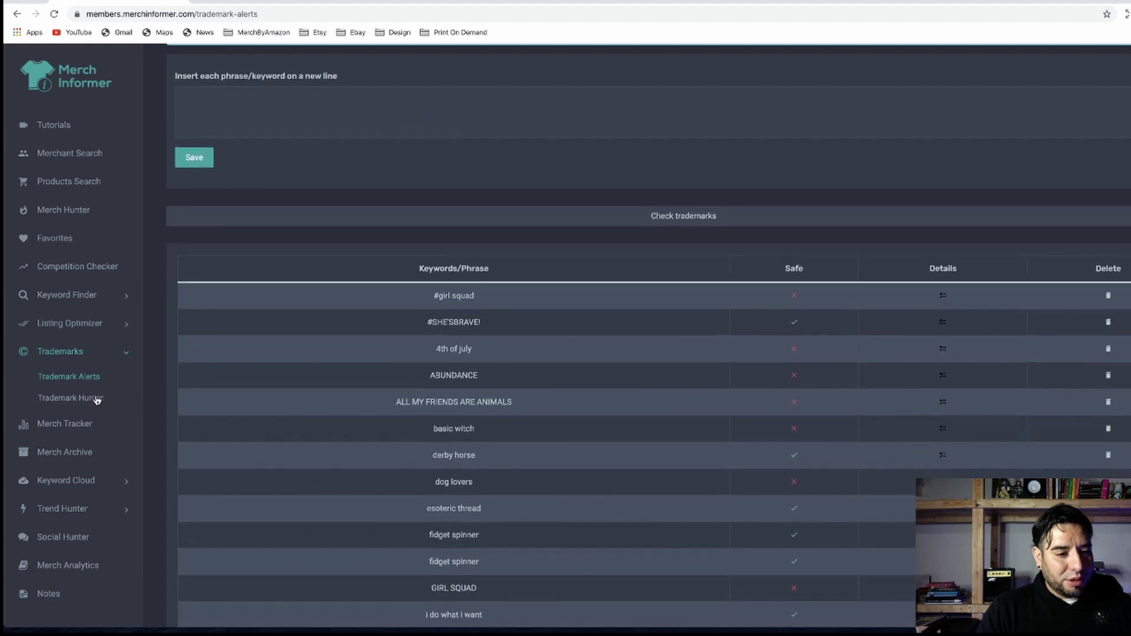
click(98, 399)
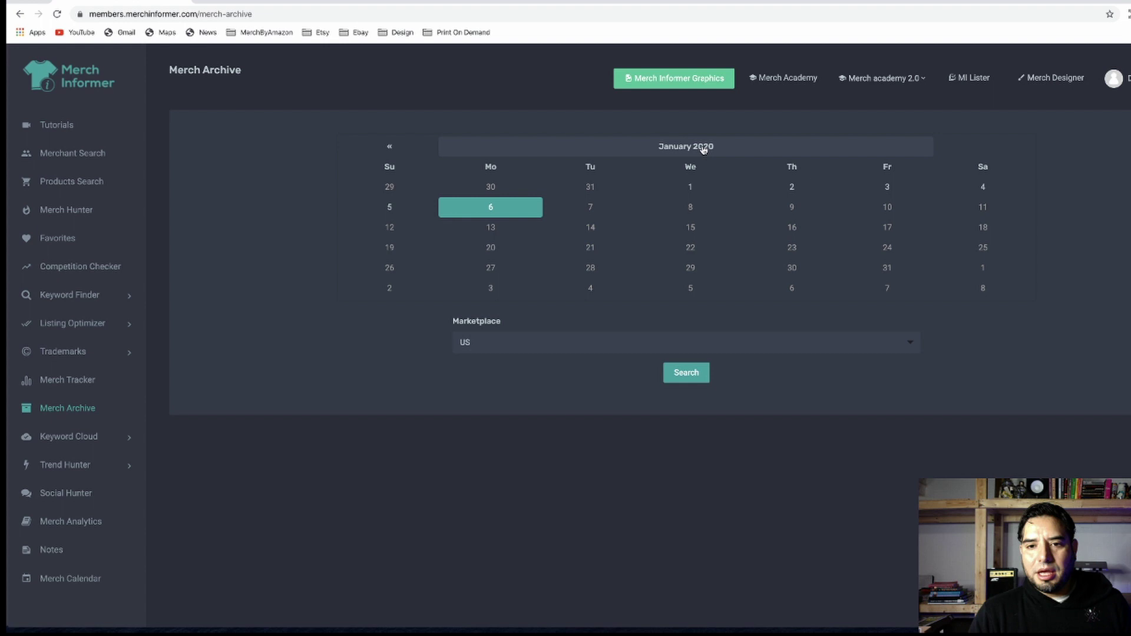
- Search the Merch Archive for January 15, 2018 in the US marketplace
click(679, 152)
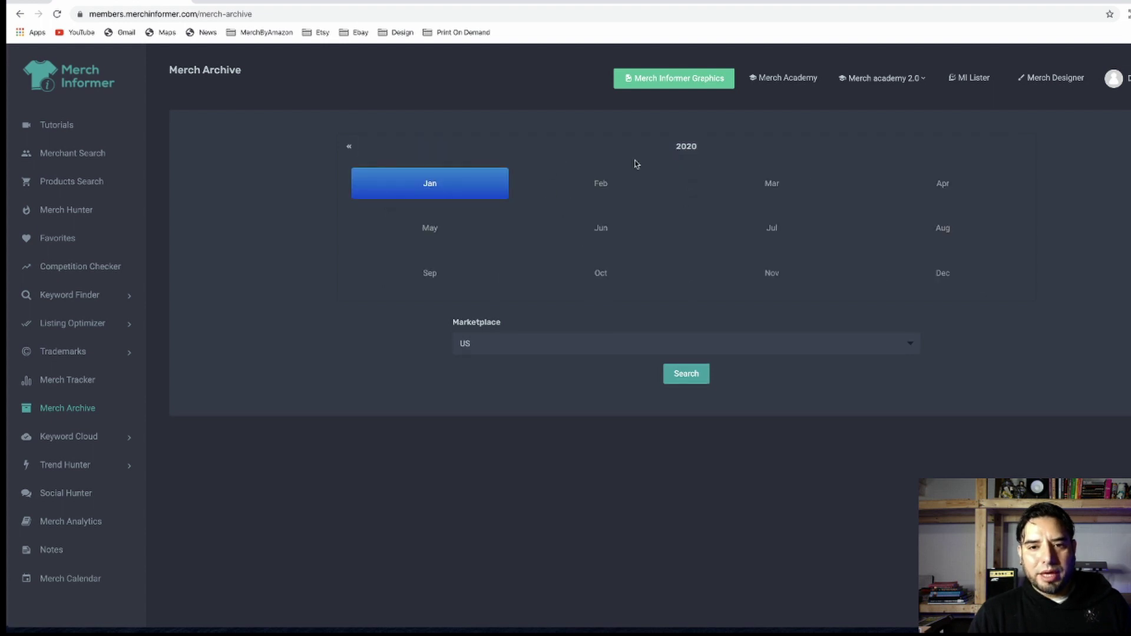
click(350, 148)
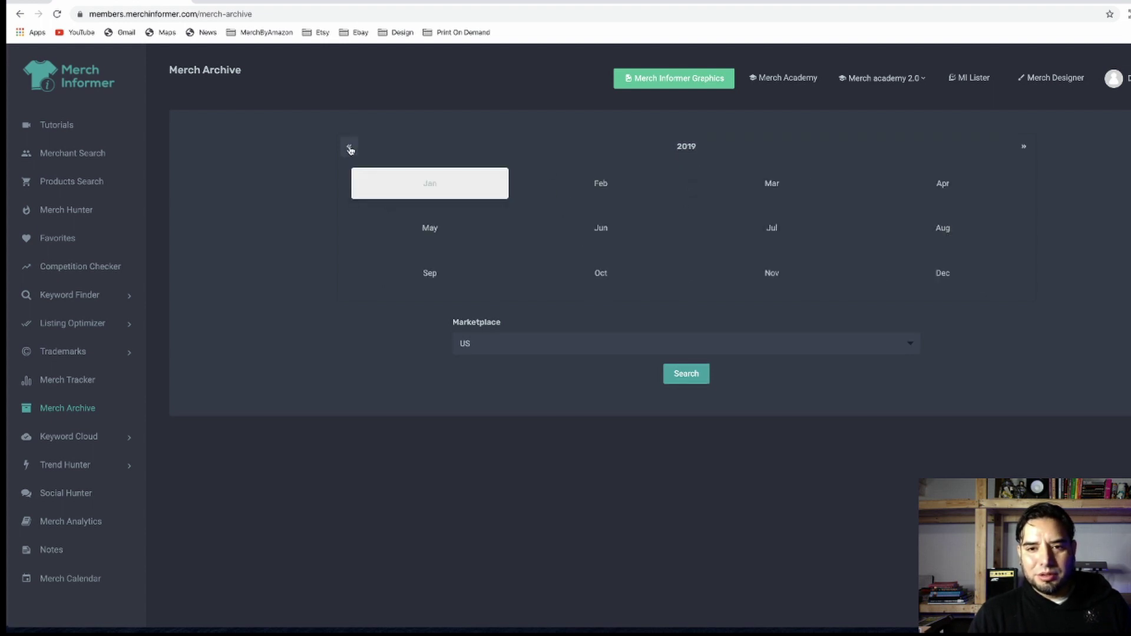
click(349, 149)
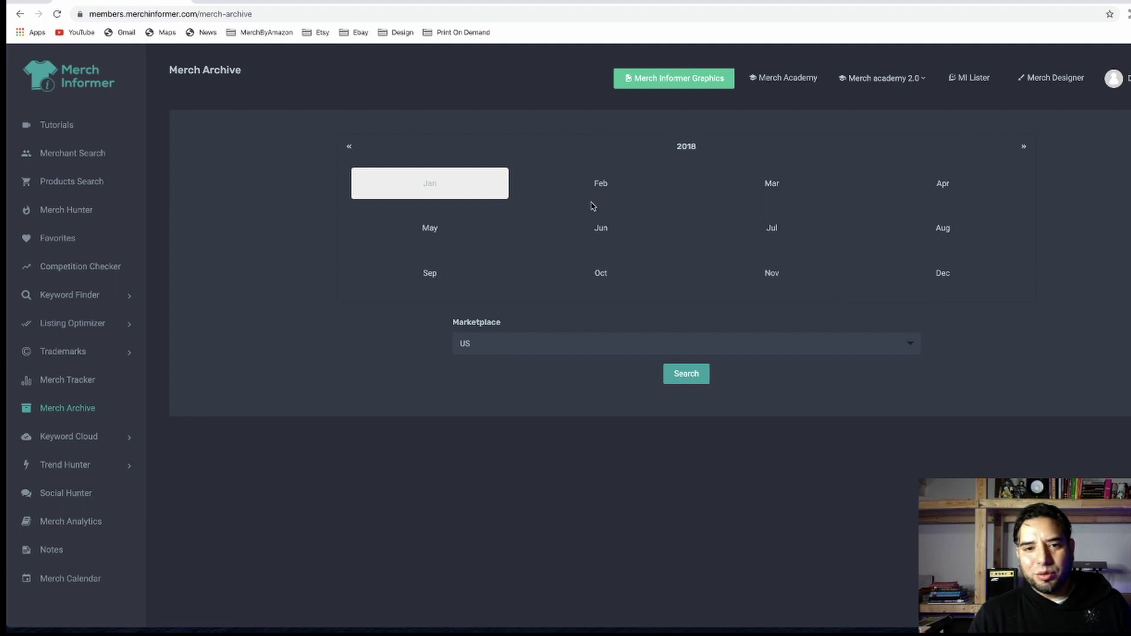
click(470, 187)
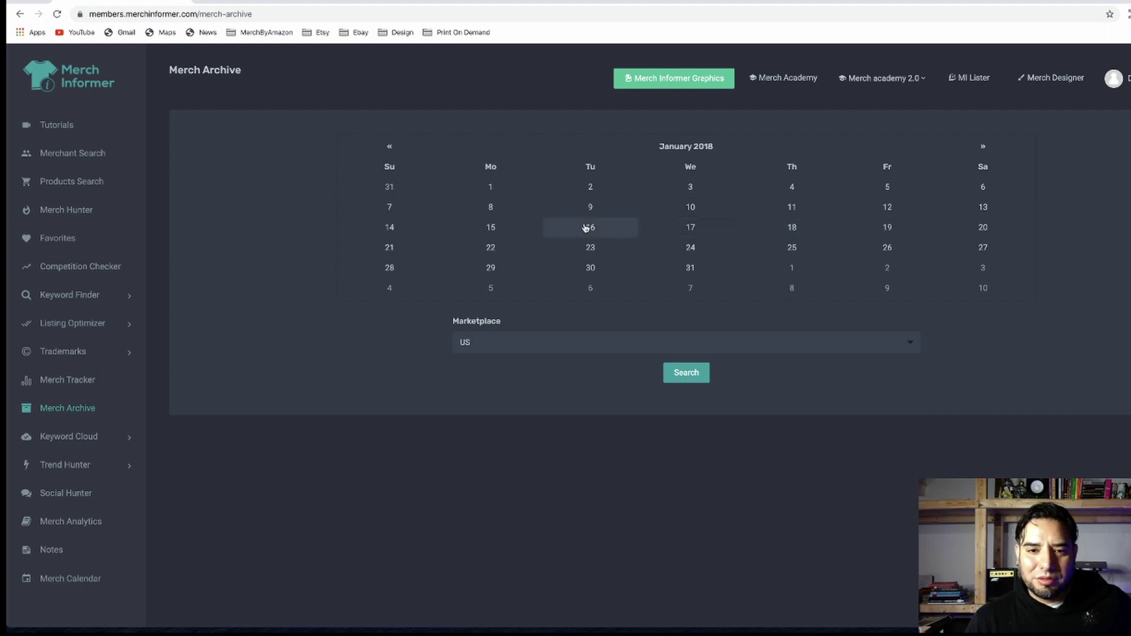
click(505, 227)
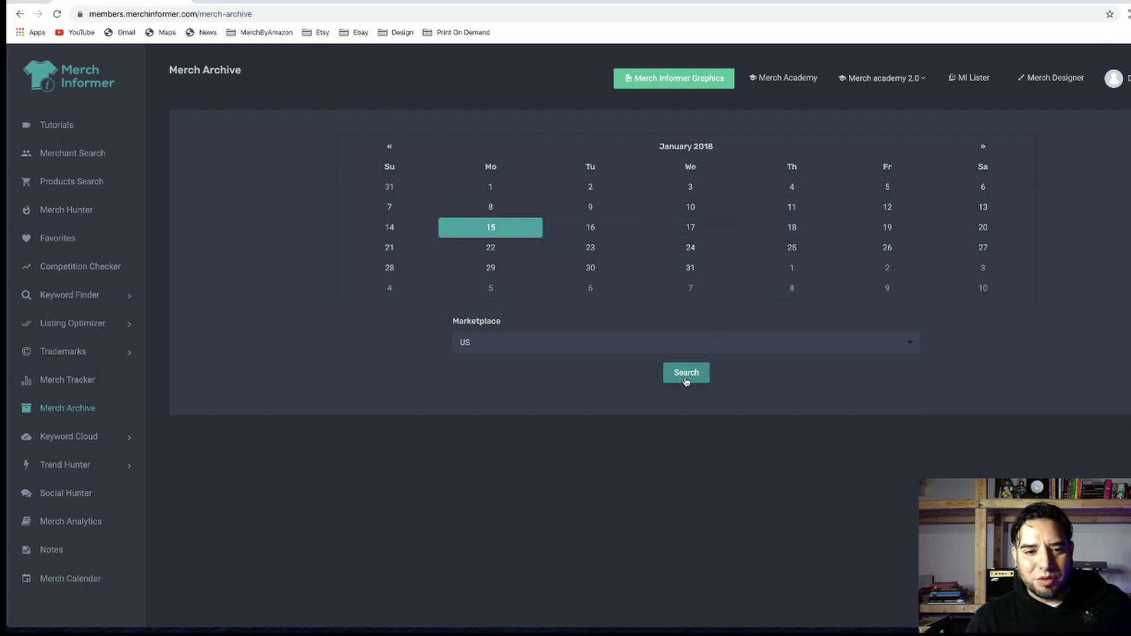
click(493, 351)
click(492, 351)
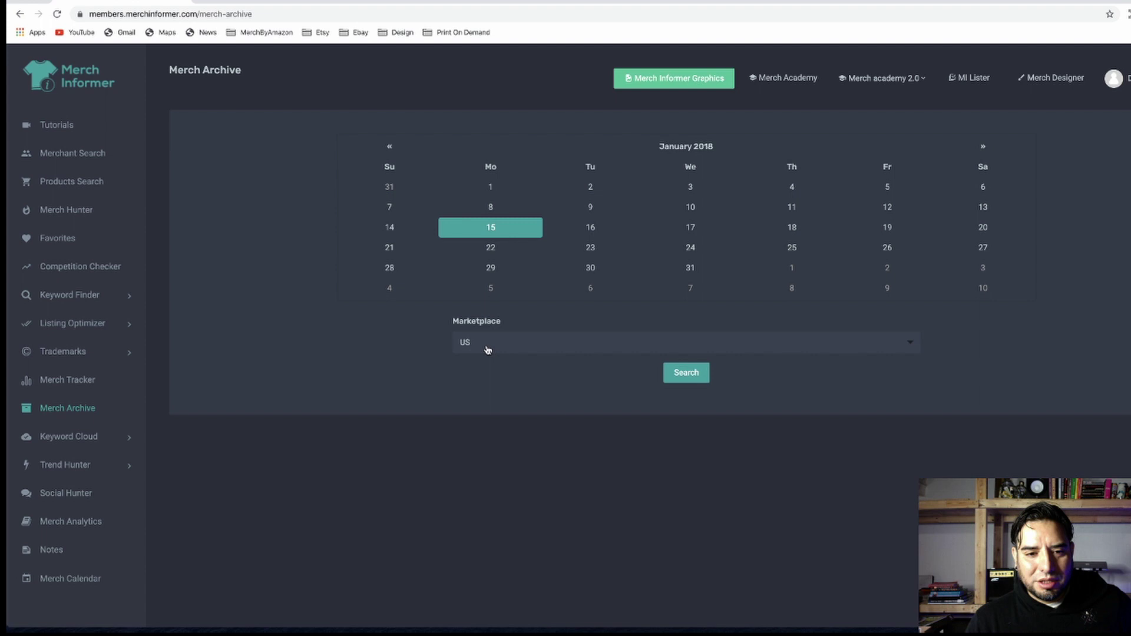
click(700, 377)
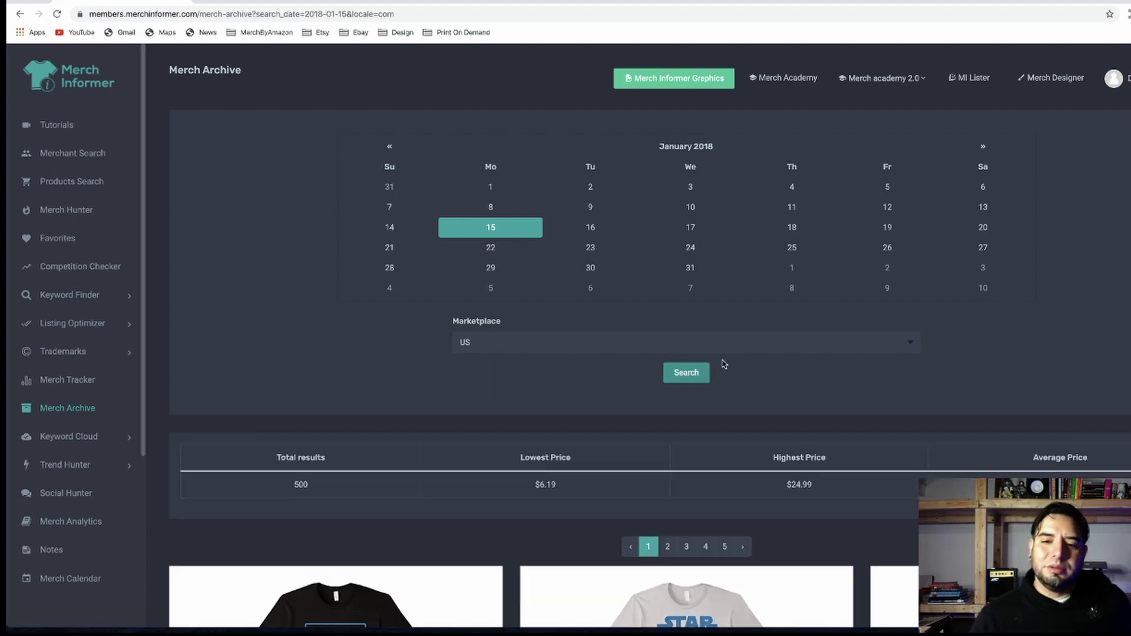
- Browse the archived January 15, 2018 shirt listings, examining their designs, titles, prices, BSR and estimated sales
scroll(727, 362, down, 2)
scroll(731, 359, down, 6)
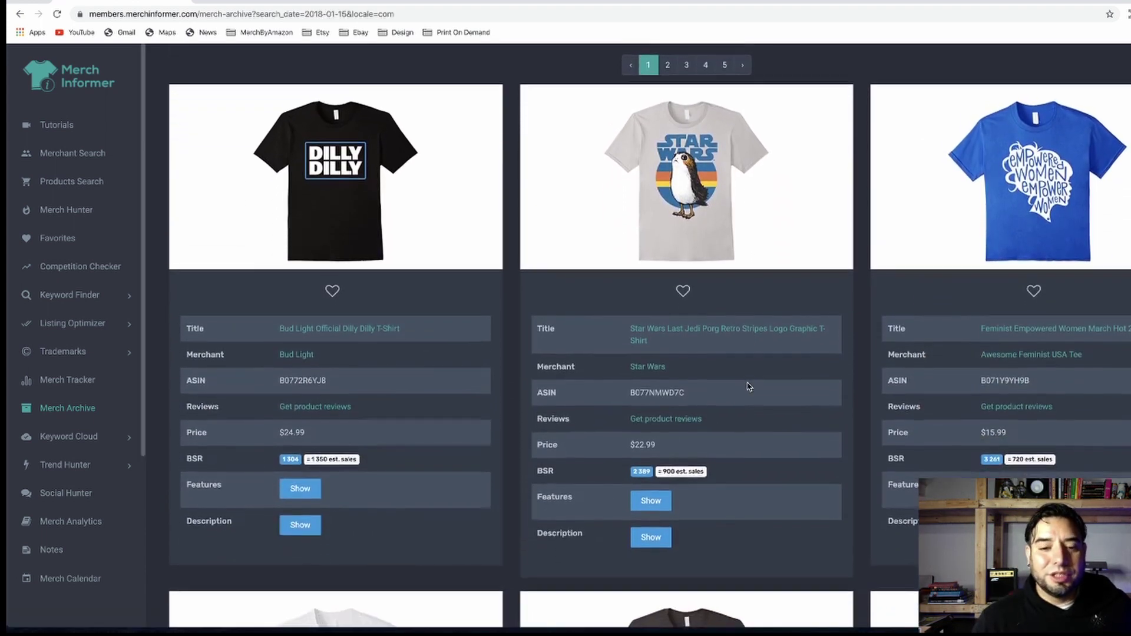
scroll(749, 386, up, 8)
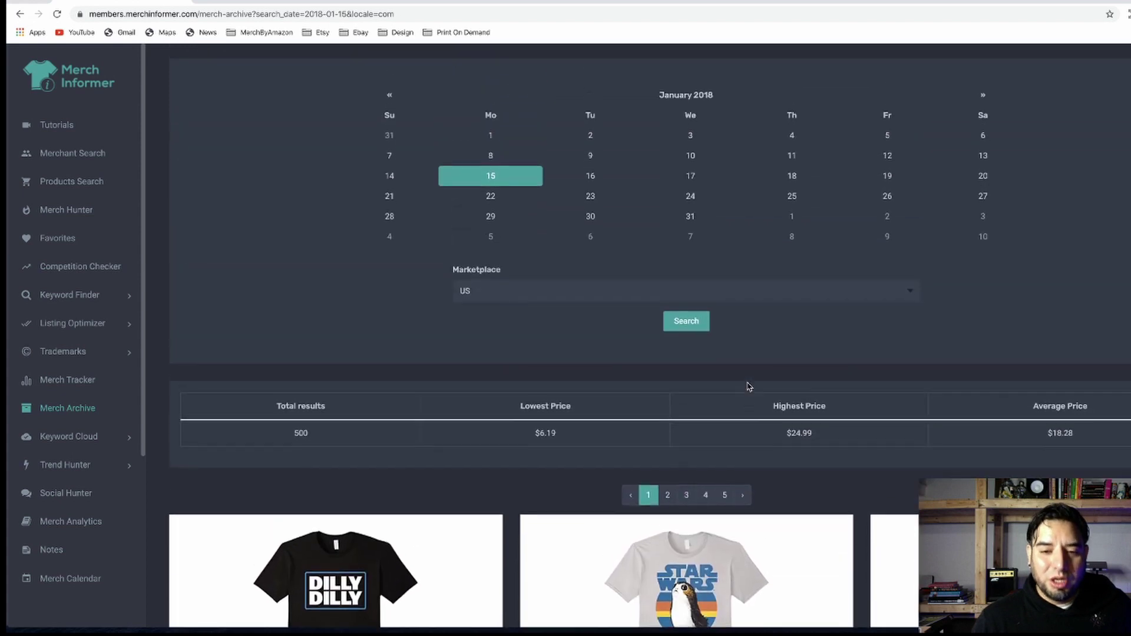
scroll(749, 386, up, 1)
scroll(749, 387, down, 11)
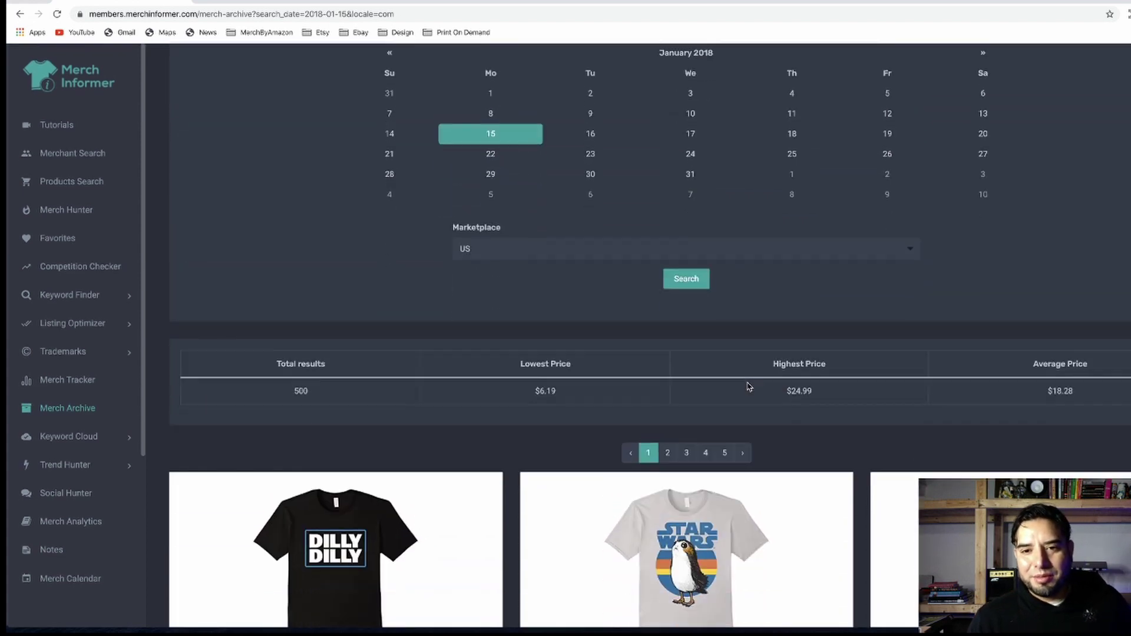
scroll(748, 386, down, 2)
scroll(748, 387, up, 12)
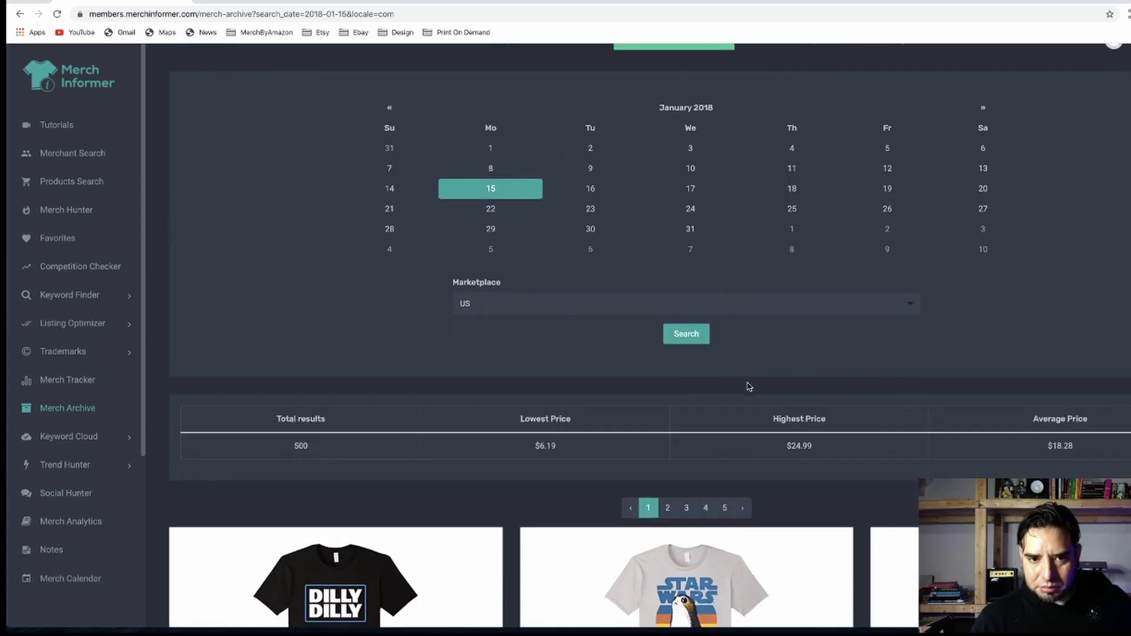
scroll(749, 386, down, 3)
scroll(748, 386, down, 3)
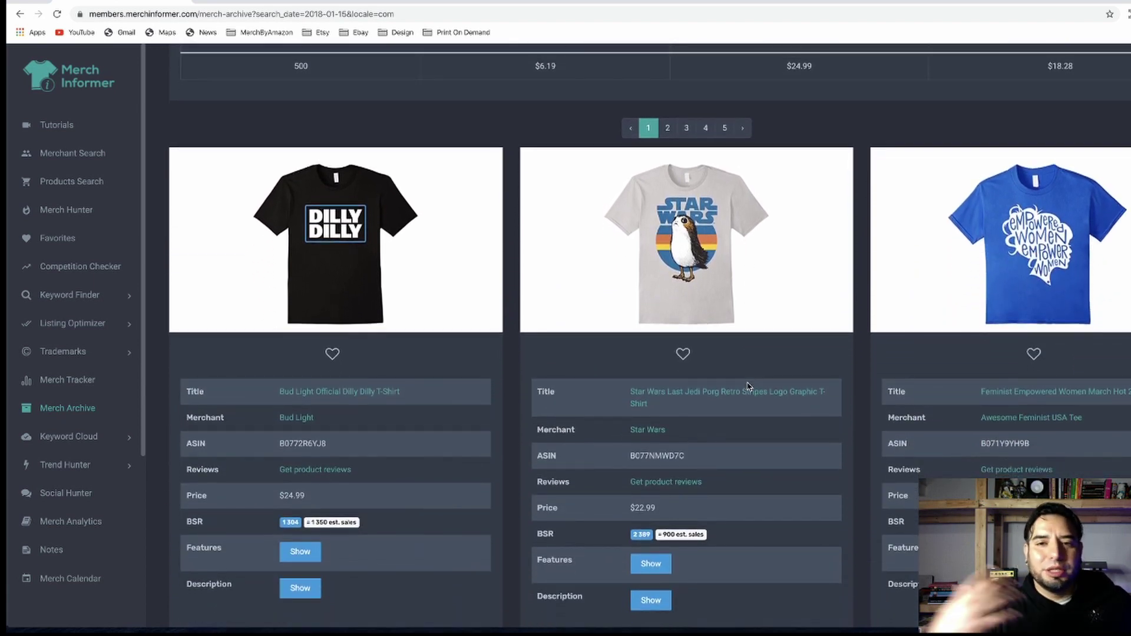
scroll(748, 386, down, 12)
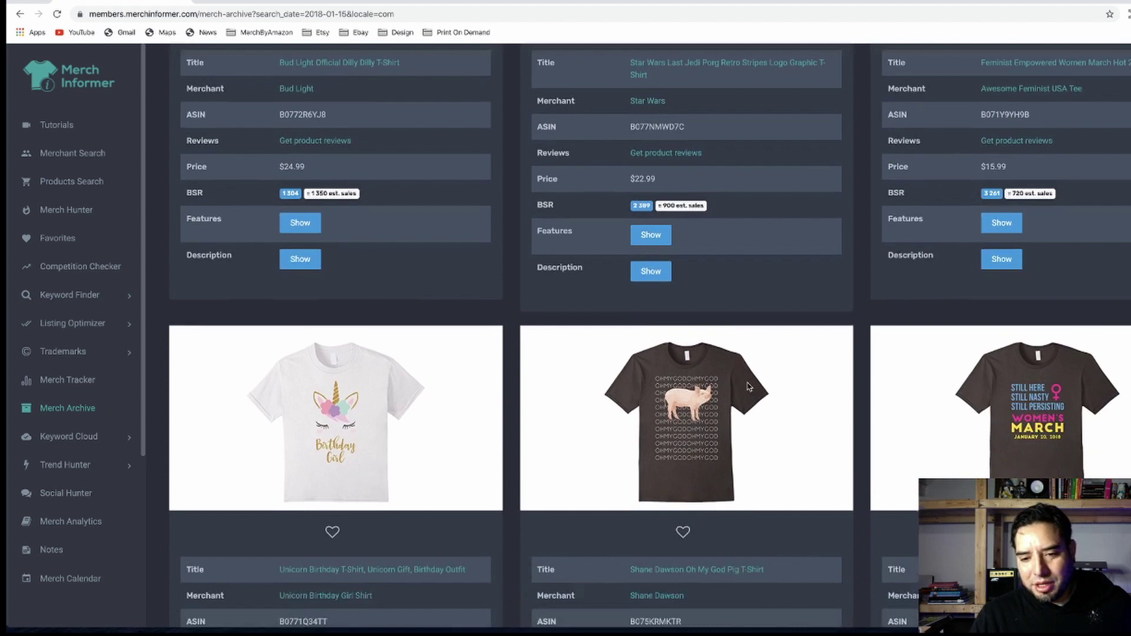
scroll(748, 386, down, 12)
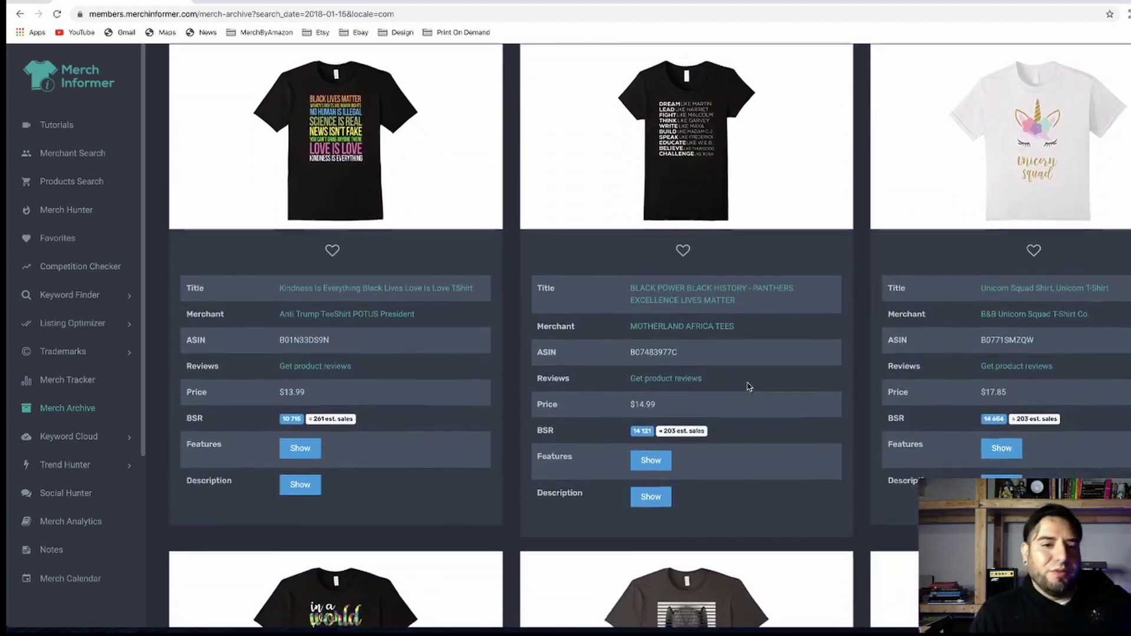
scroll(748, 386, down, 9)
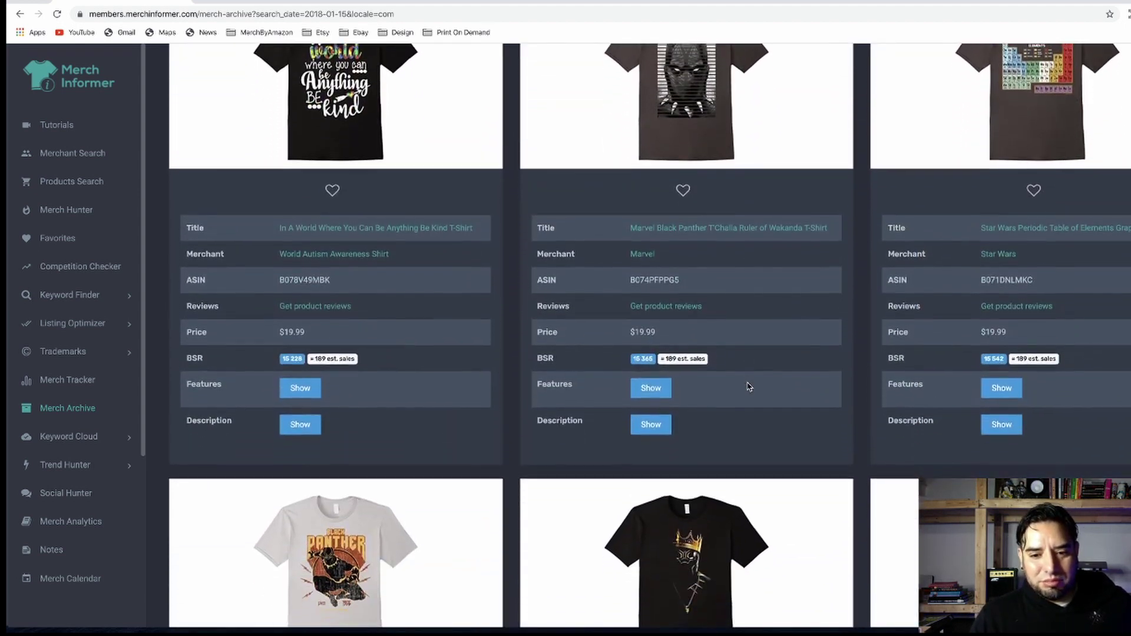
scroll(748, 386, down, 10)
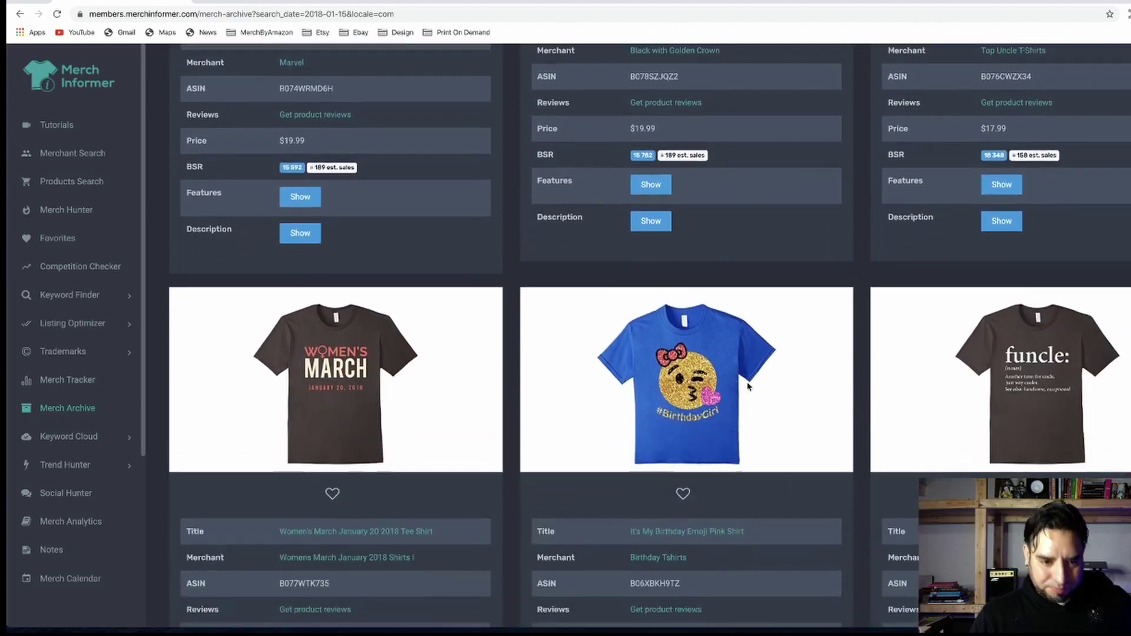
scroll(748, 386, up, 1)
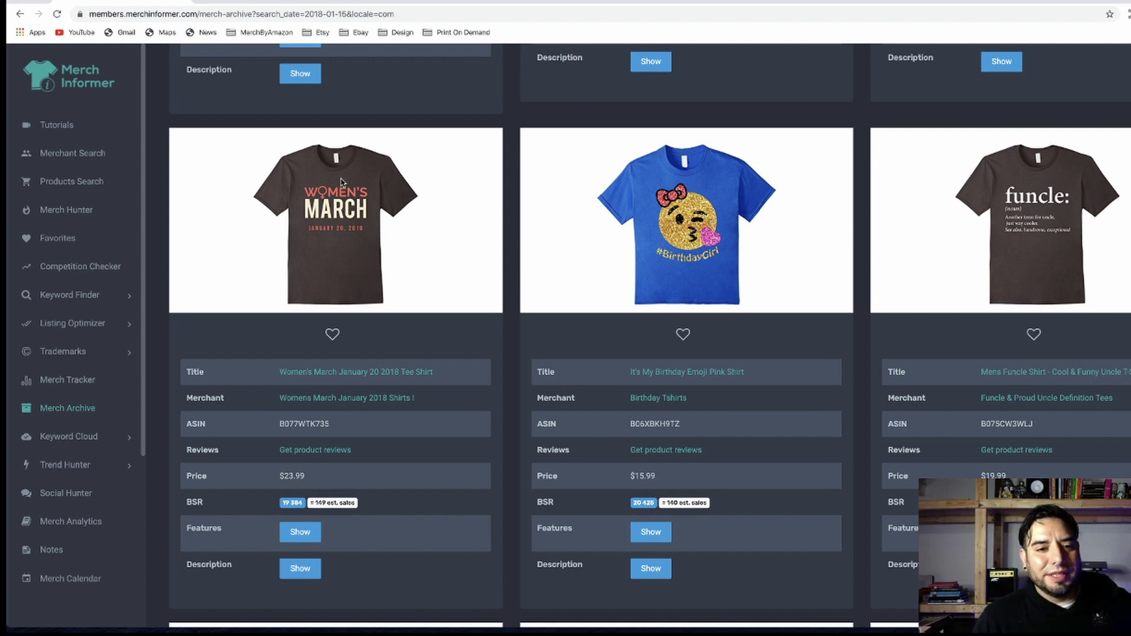
scroll(591, 345, down, 14)
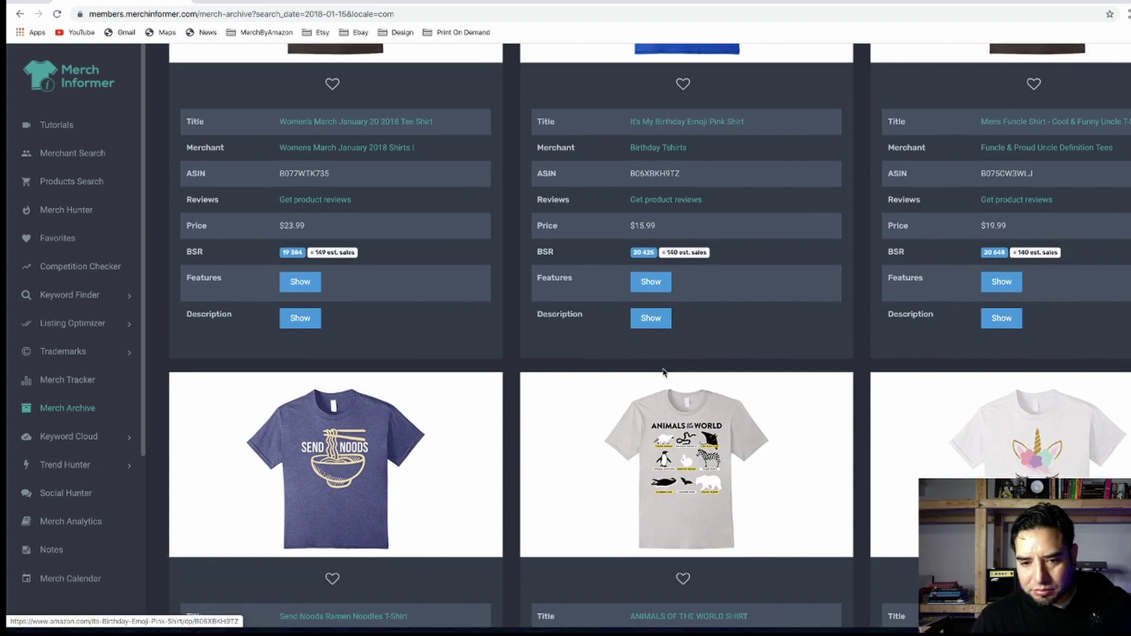
scroll(665, 372, down, 3)
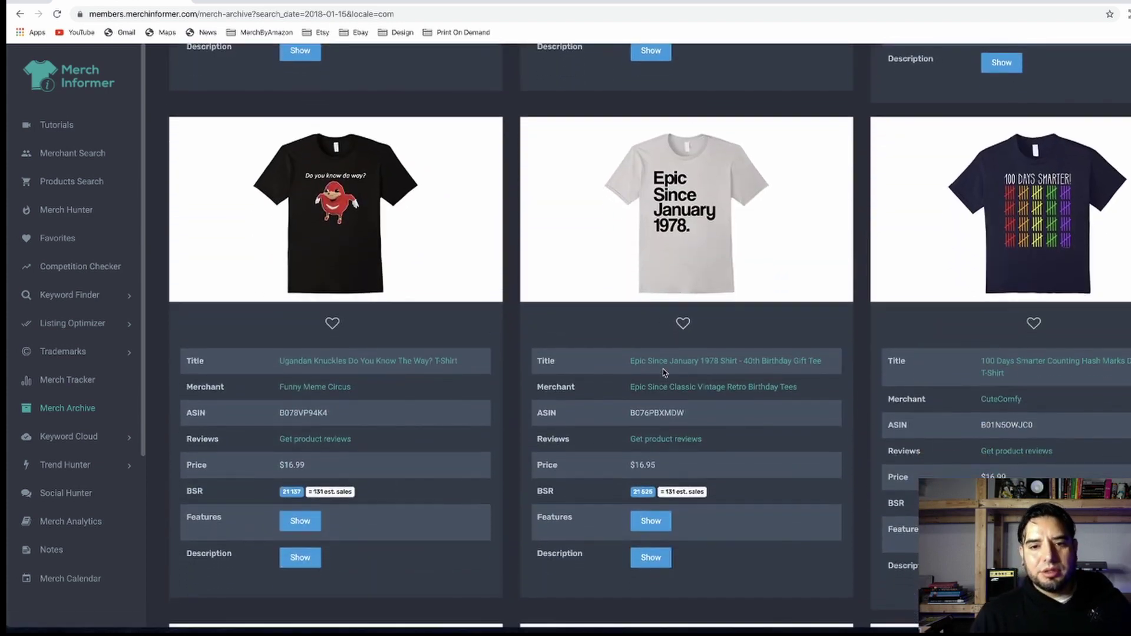
scroll(665, 368, down, 14)
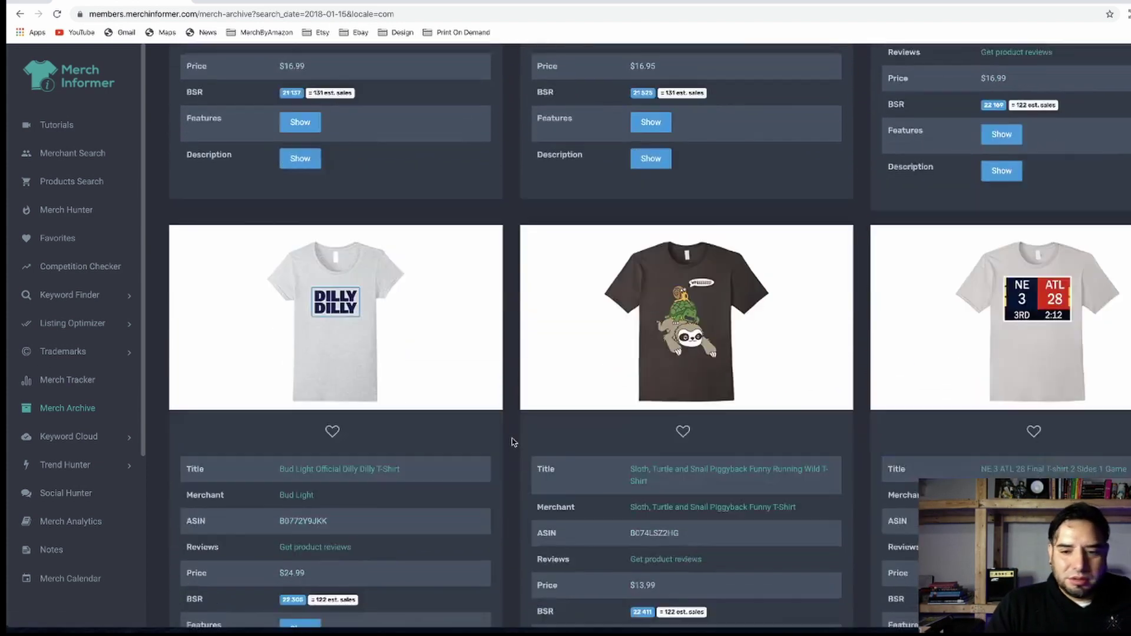
scroll(498, 442, down, 1)
scroll(438, 430, up, 20)
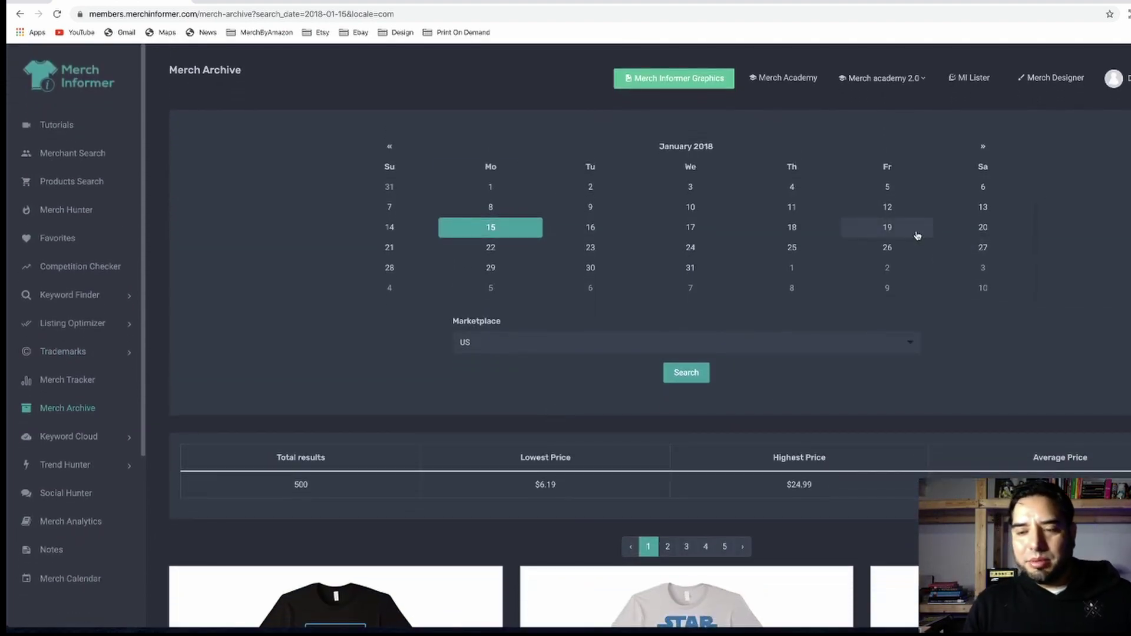
- Search the Merch Archive for February 12, 2018 in the US marketplace and browse the archived shirt designs, prices and BSR
click(992, 150)
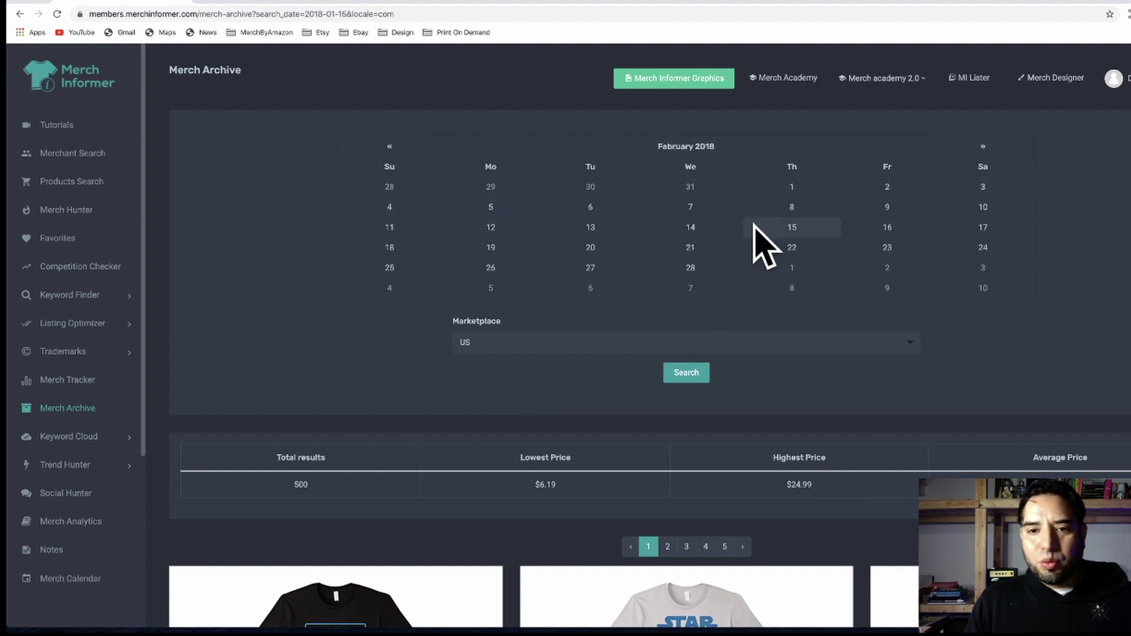
click(498, 234)
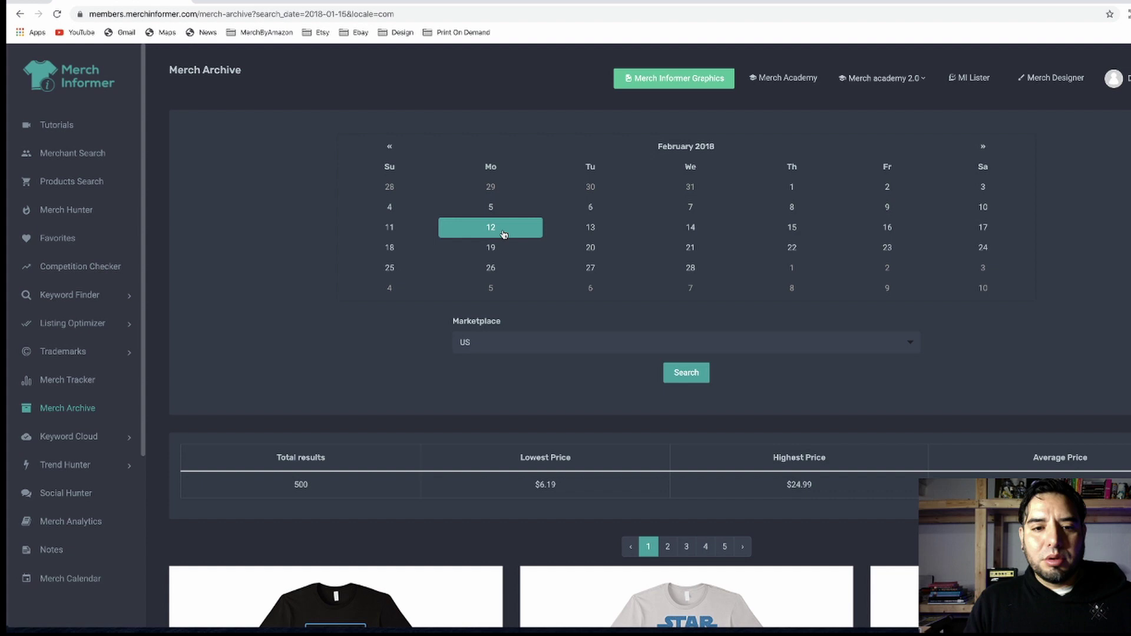
click(684, 374)
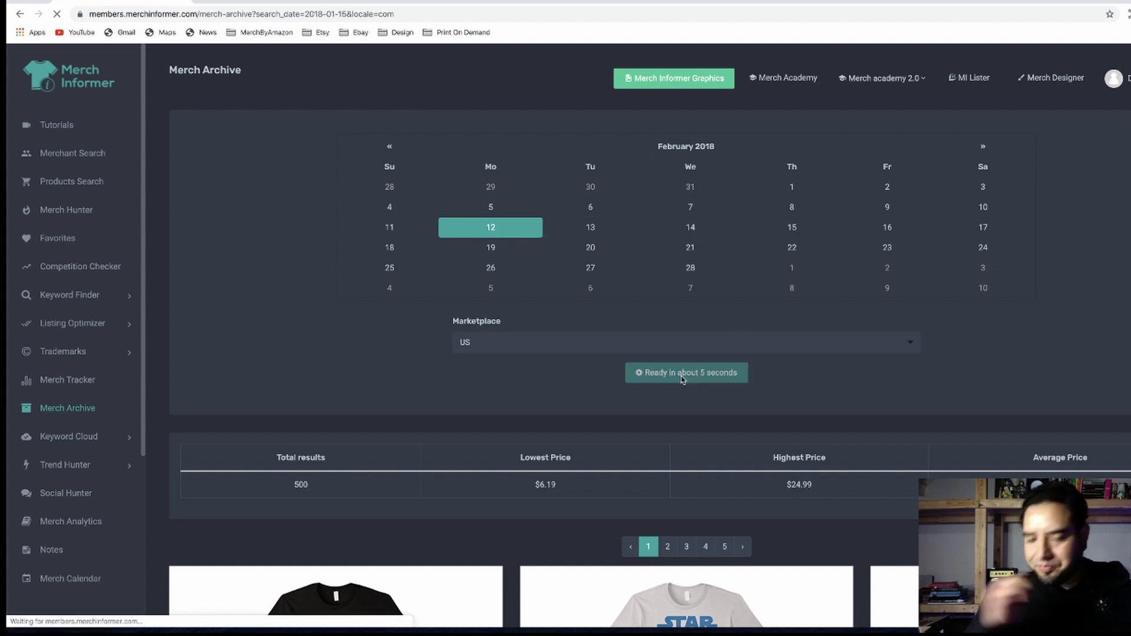
scroll(737, 362, down, 2)
scroll(737, 362, down, 8)
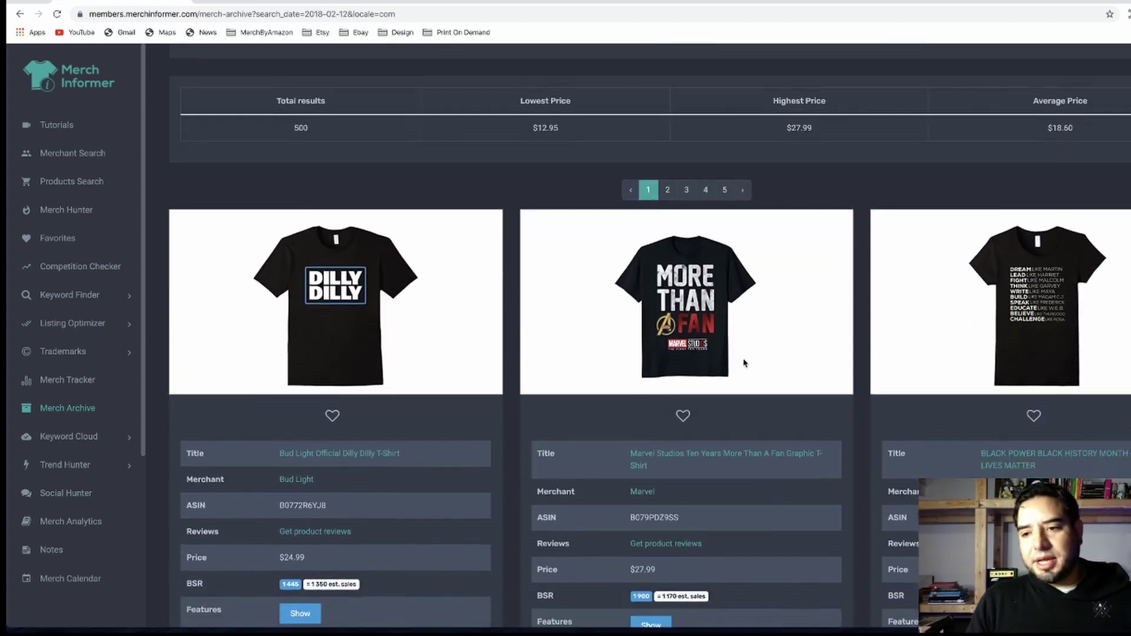
scroll(744, 363, down, 5)
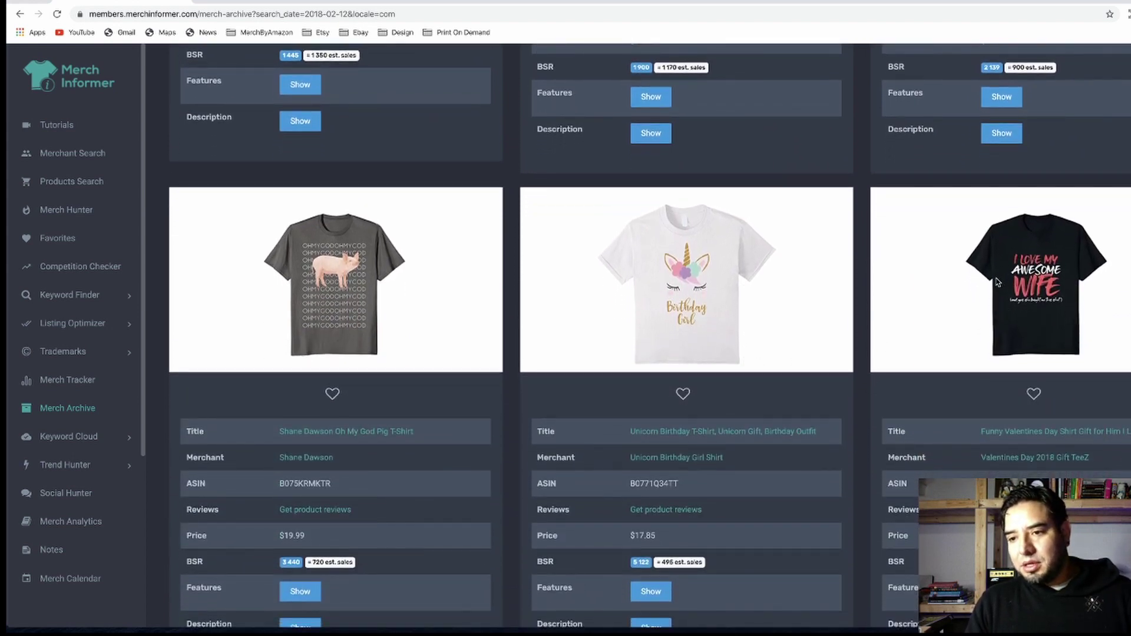
scroll(1019, 313, down, 2)
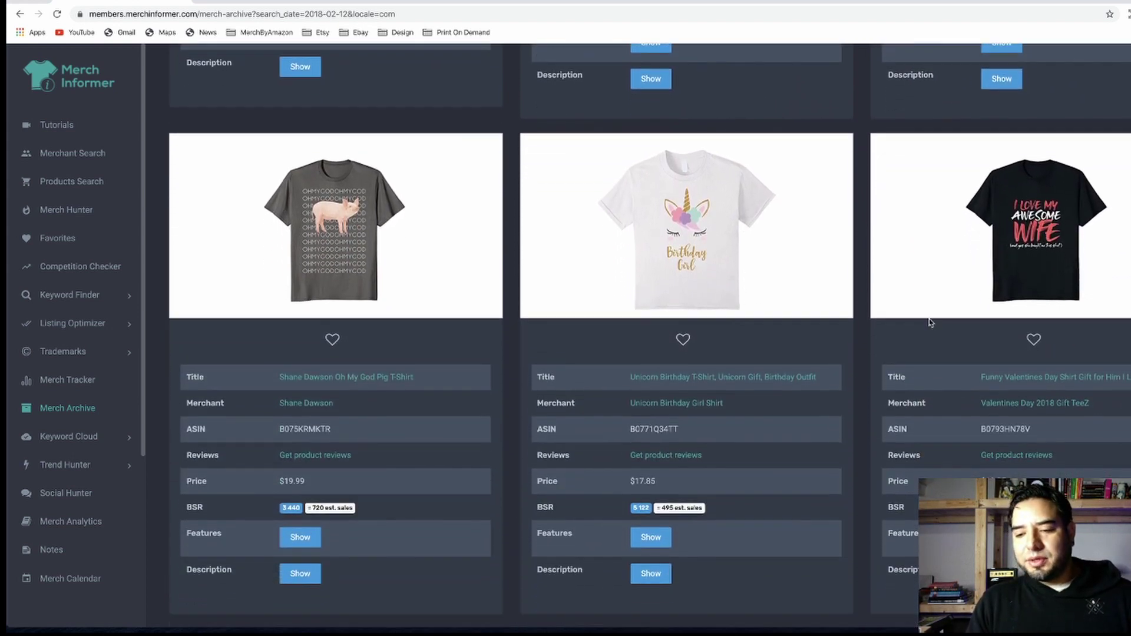
- Browse the remaining February 12, 2018 archive listings, examining the shirt designs, titles, prices, BSR and estimated sales
scroll(878, 377, down, 10)
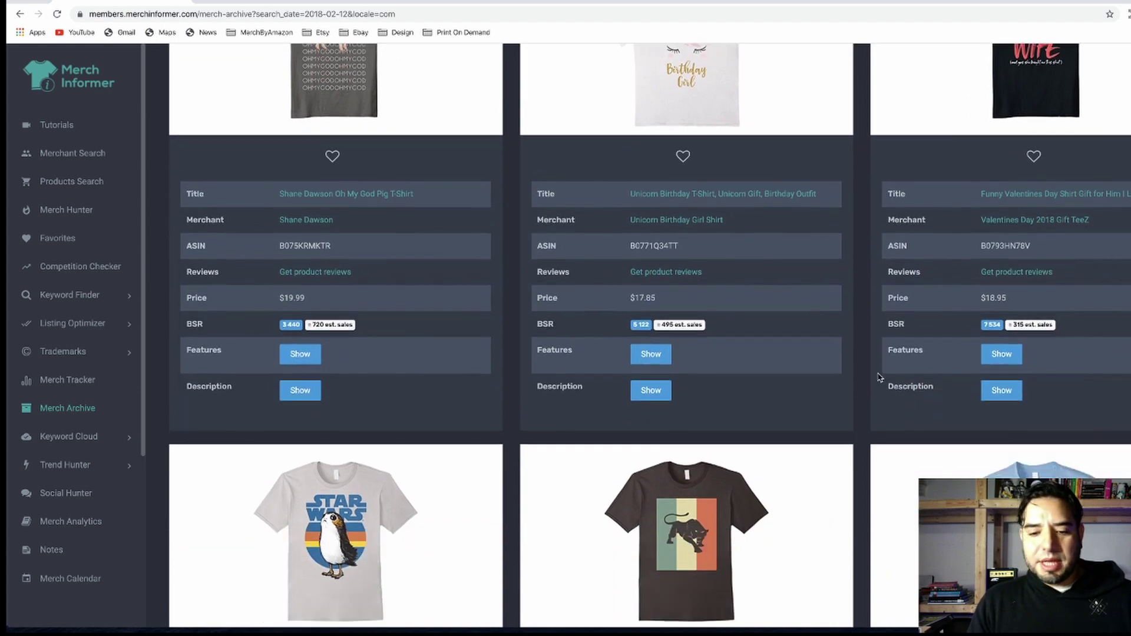
scroll(864, 374, down, 20)
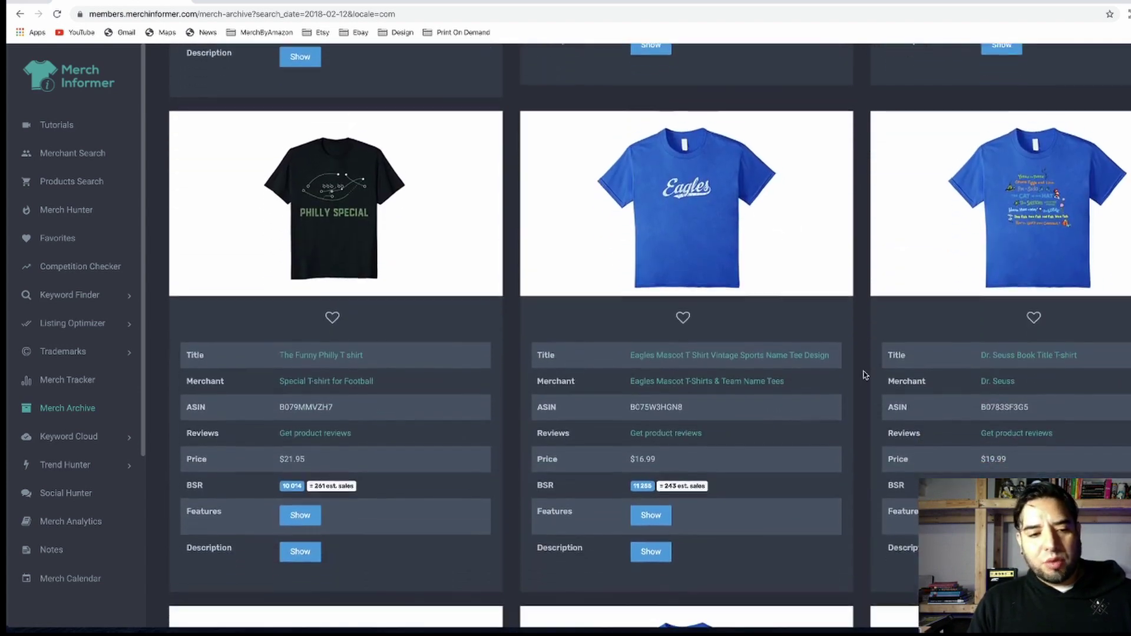
scroll(864, 375, up, 1)
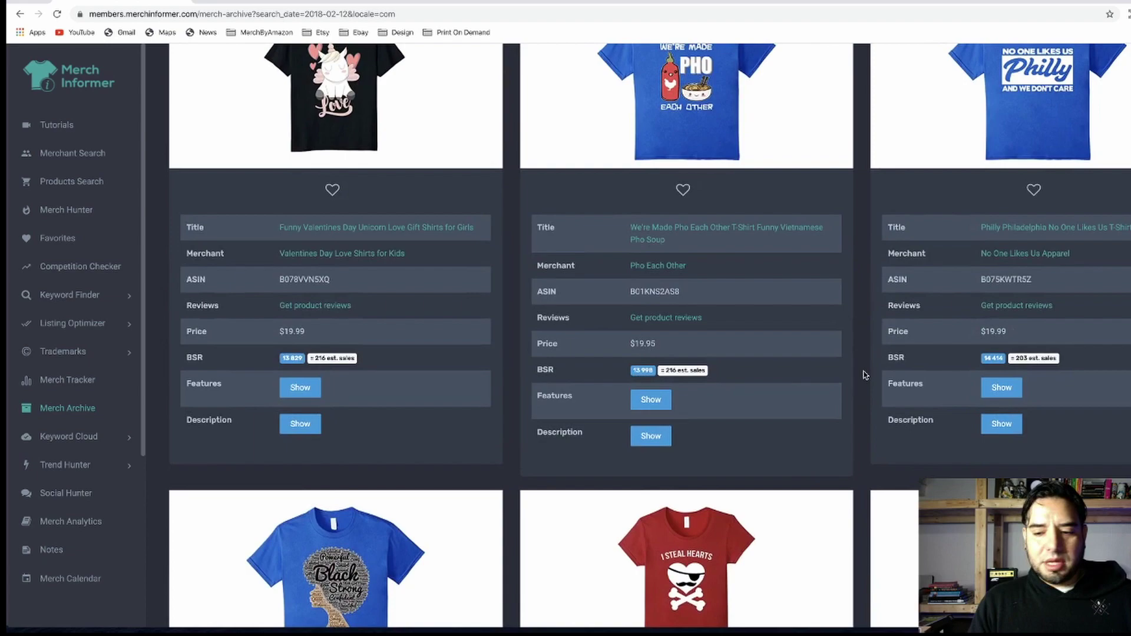
scroll(864, 375, down, 5)
scroll(783, 441, down, 10)
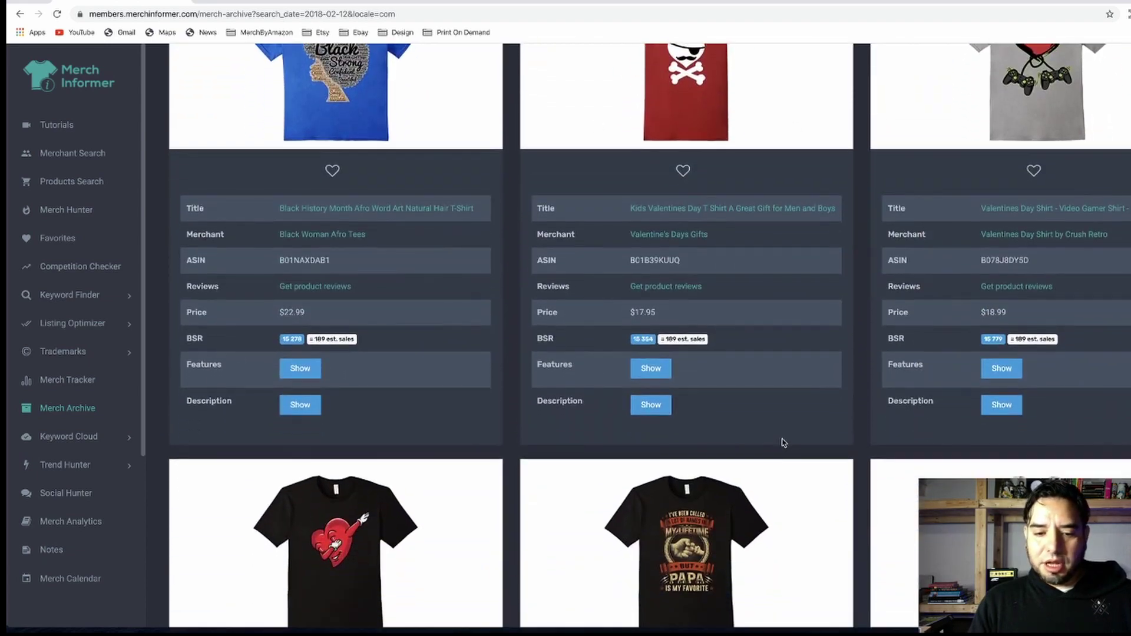
scroll(786, 442, down, 15)
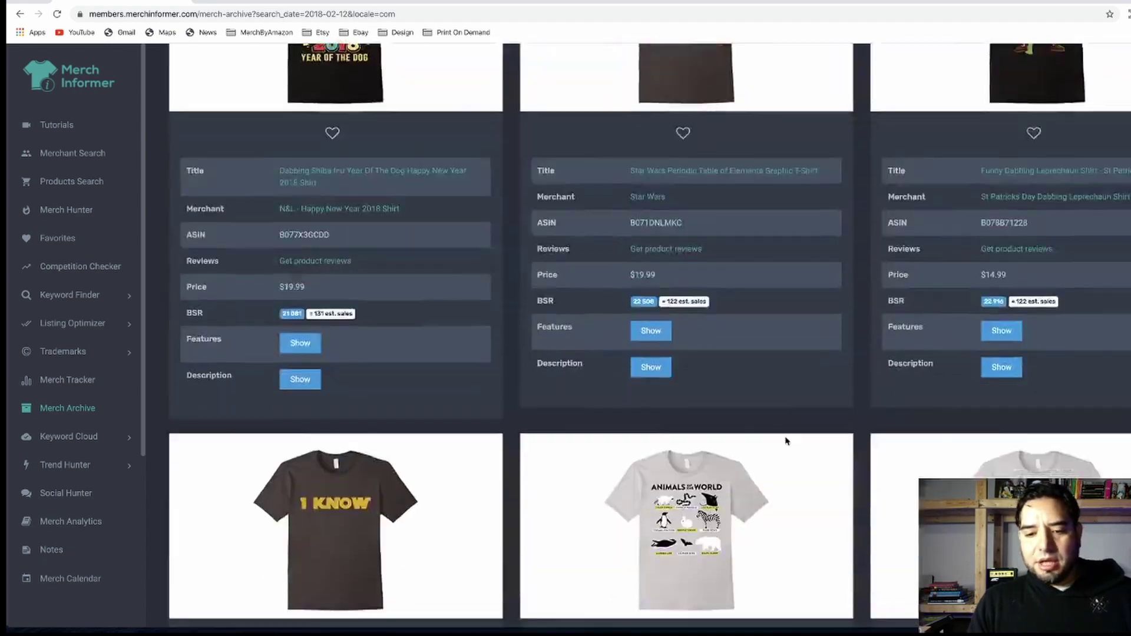
scroll(788, 441, down, 15)
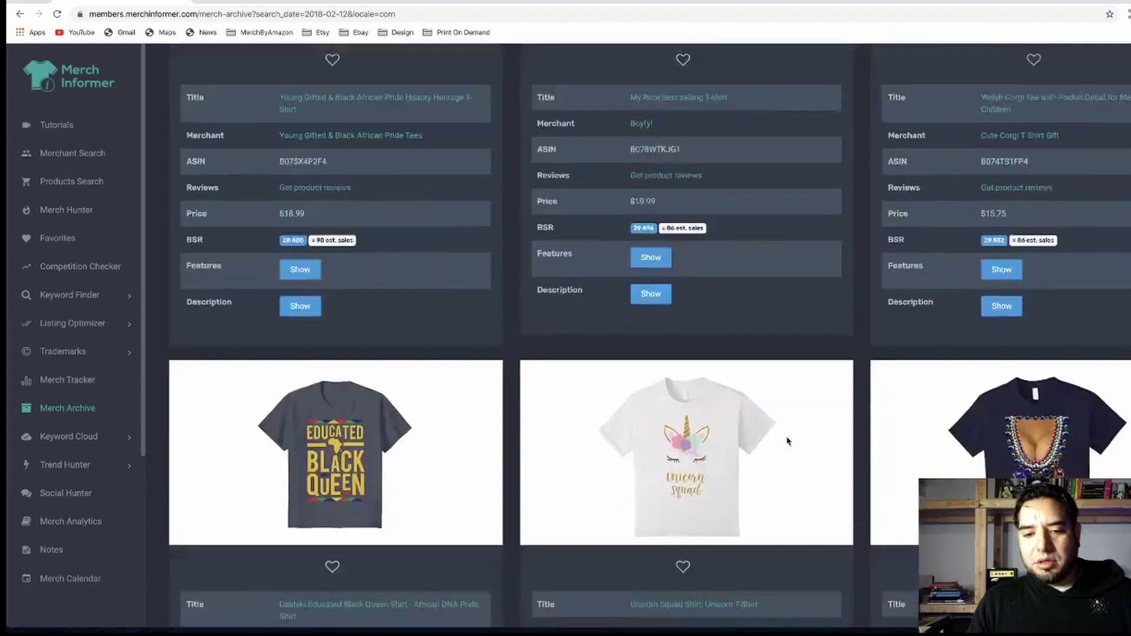
scroll(788, 441, up, 1)
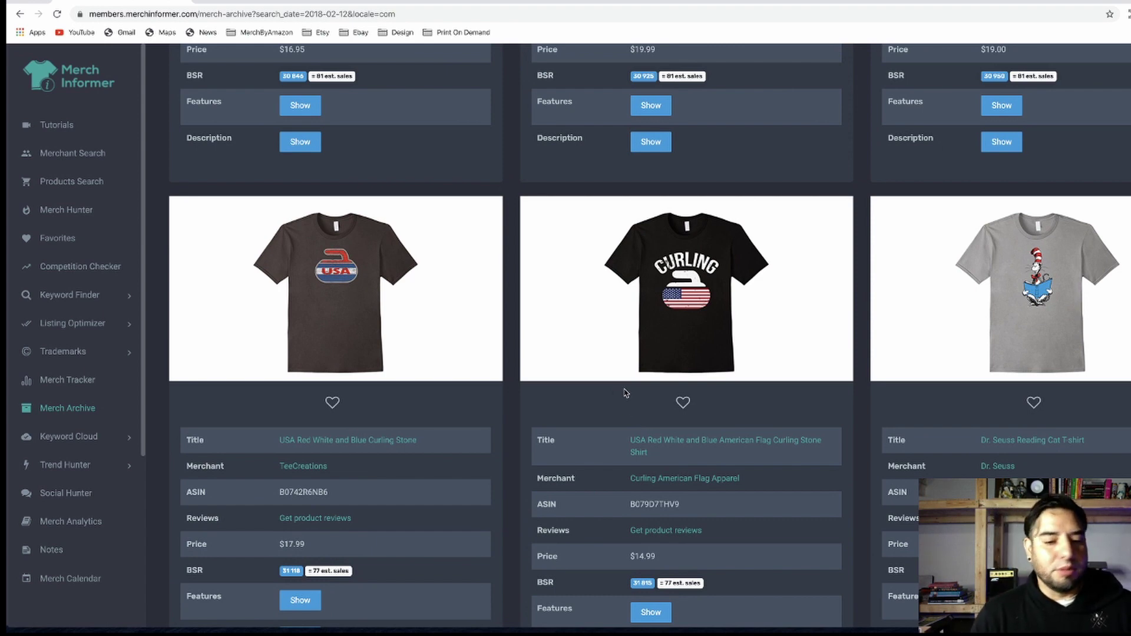
- Search the Keyword Cloud's Trending Phrases for January 5, 2020 and examine the United States one- to four-word phrases
click(110, 436)
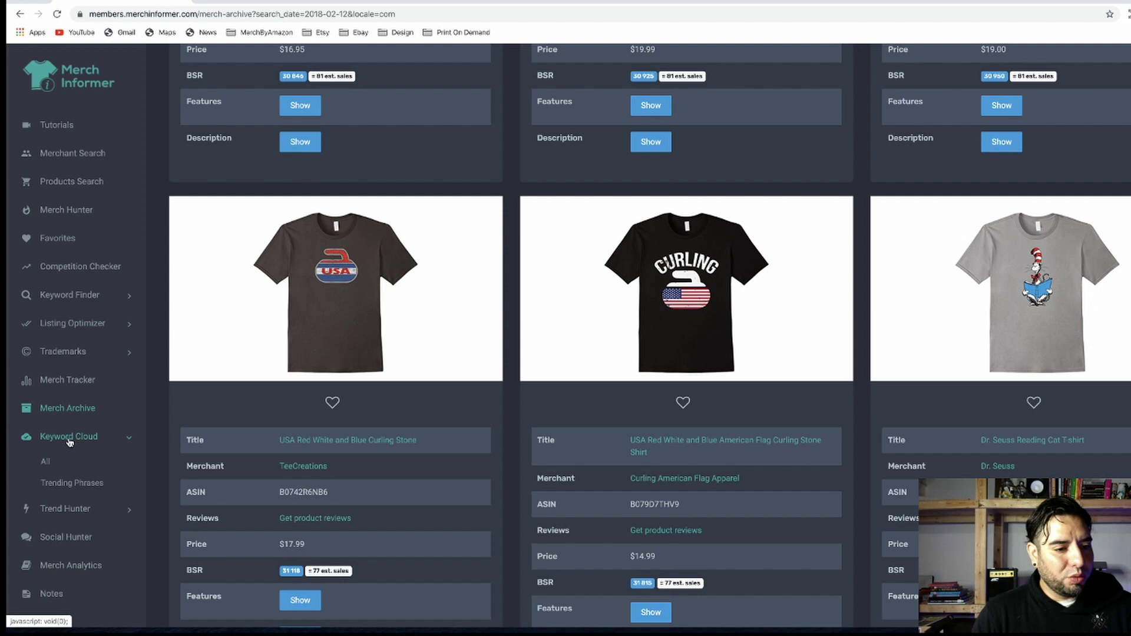
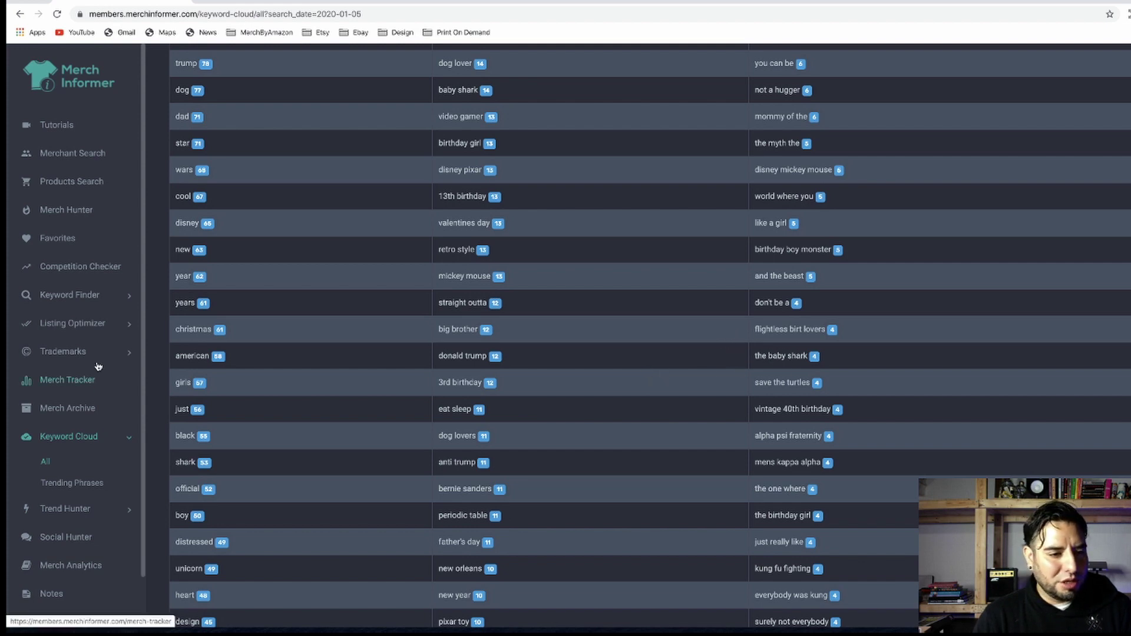
click(66, 483)
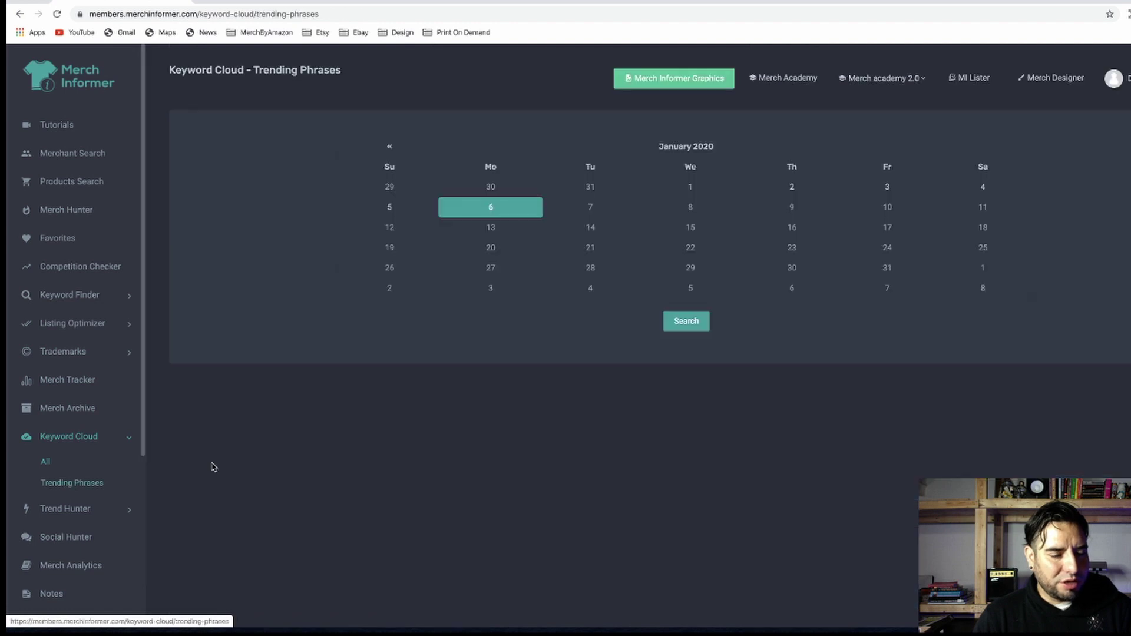
click(374, 209)
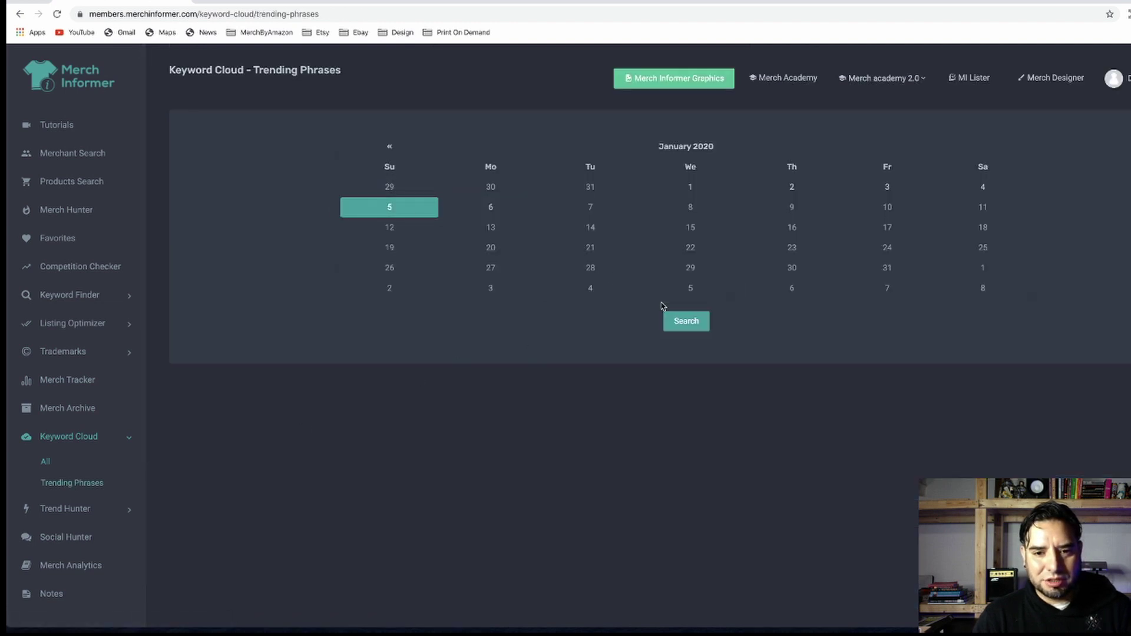
click(692, 327)
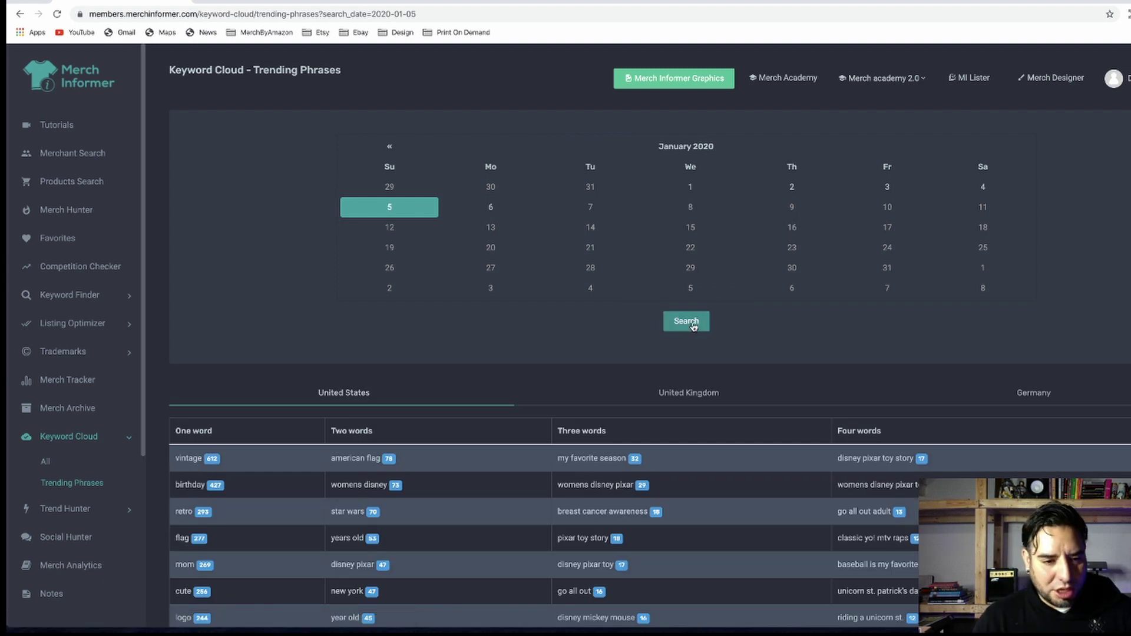
scroll(695, 325, down, 9)
scroll(790, 382, down, 3)
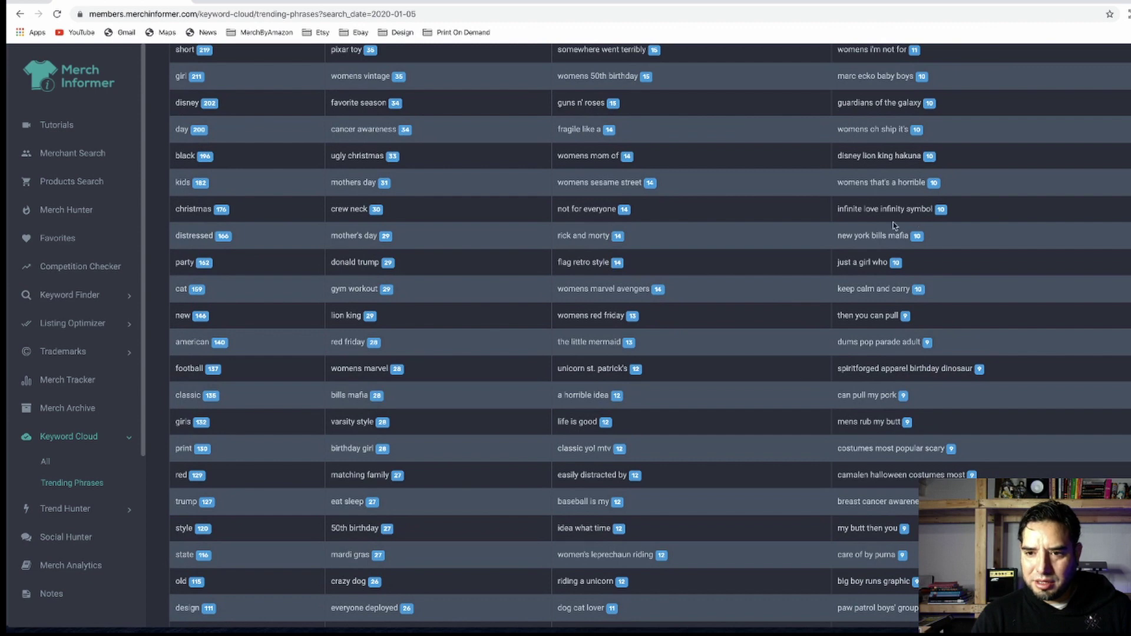
scroll(842, 212, up, 1)
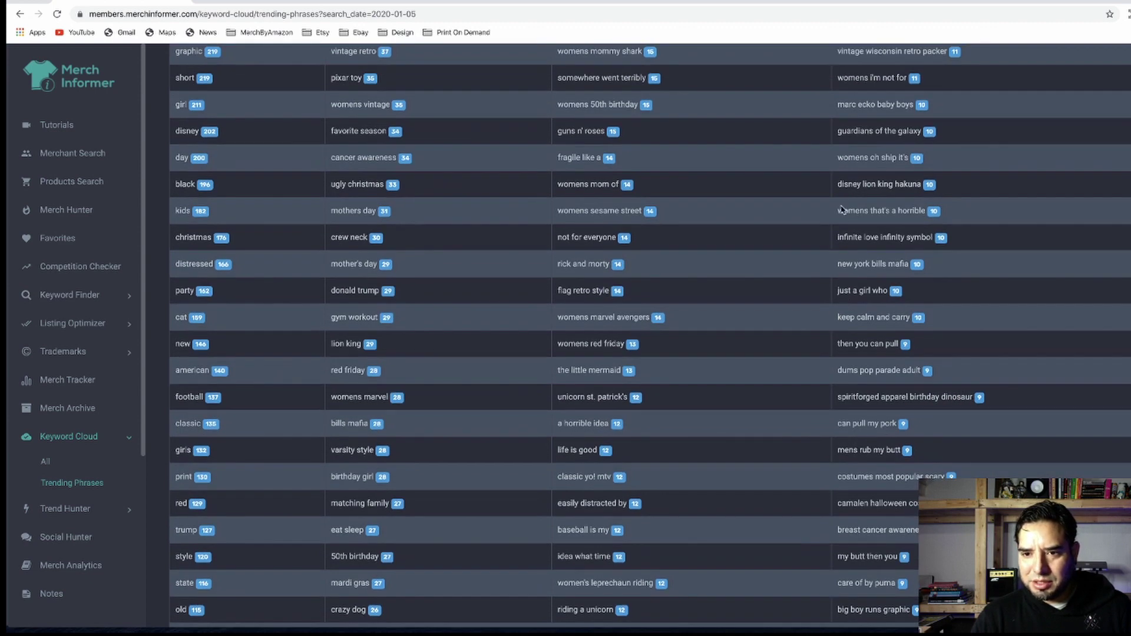
- Pick the four-word trending phrase "hgos fuck your feelings" and search Google for it in a new tab
drag(837, 212, 896, 214)
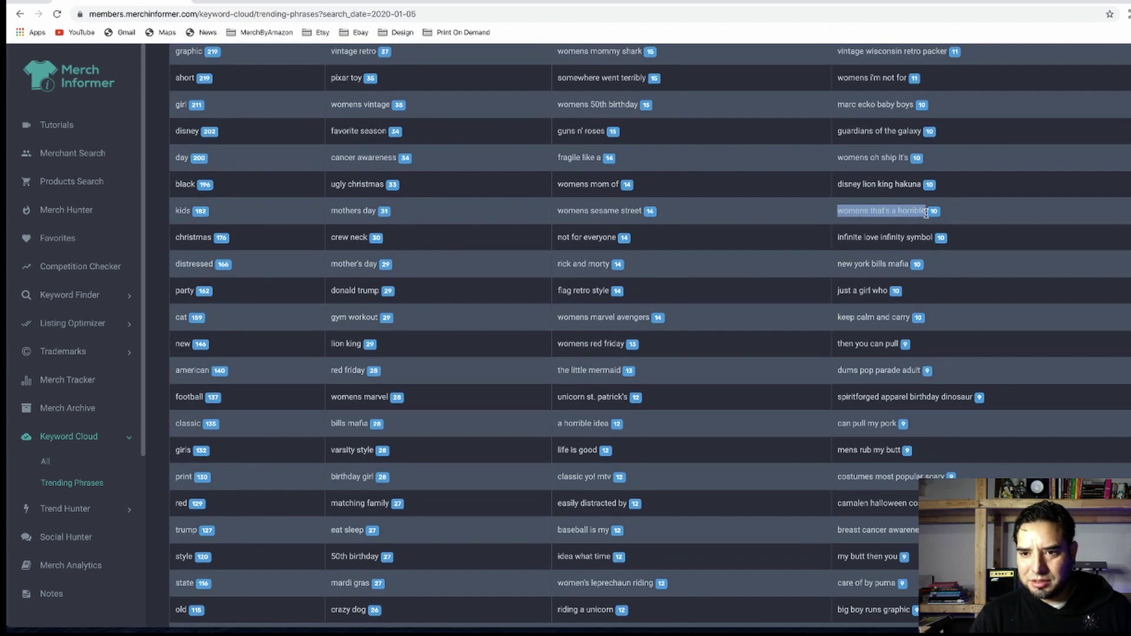
scroll(924, 213, down, 3)
drag(837, 466, 917, 466)
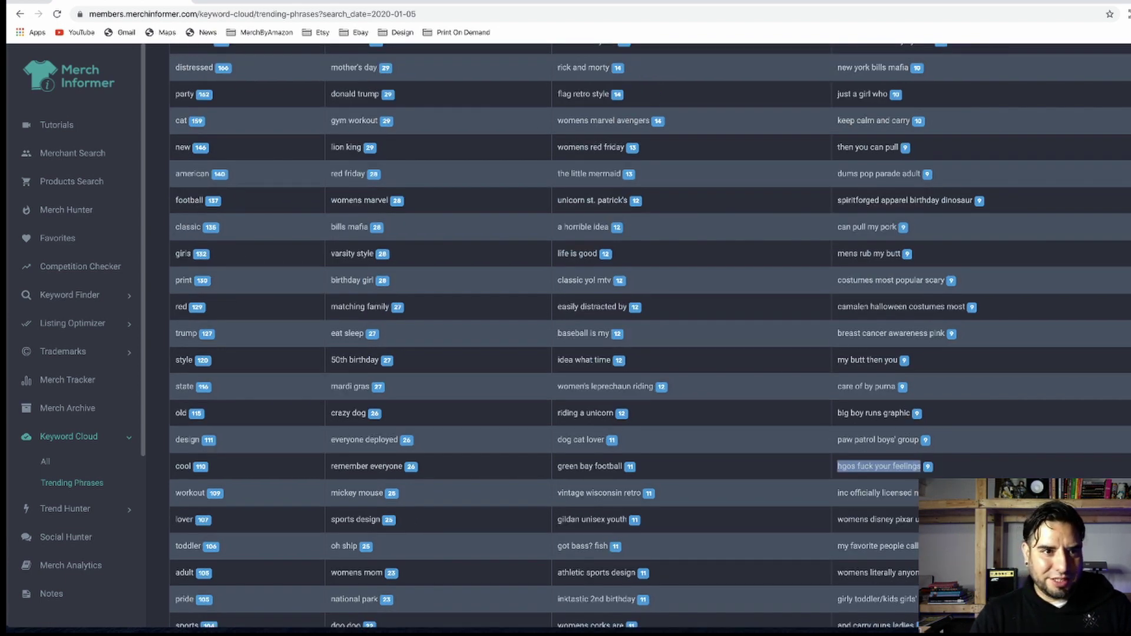
key(ctrl+t)
text(hgos fuck your feelings)
key(Return)
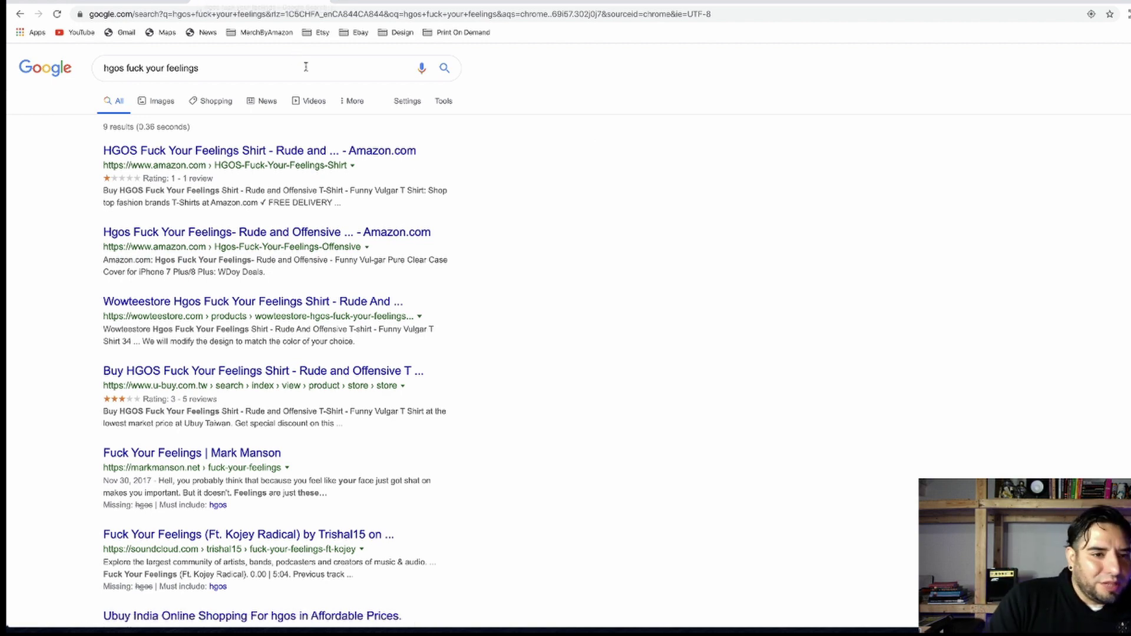
scroll(210, 153, down, 1)
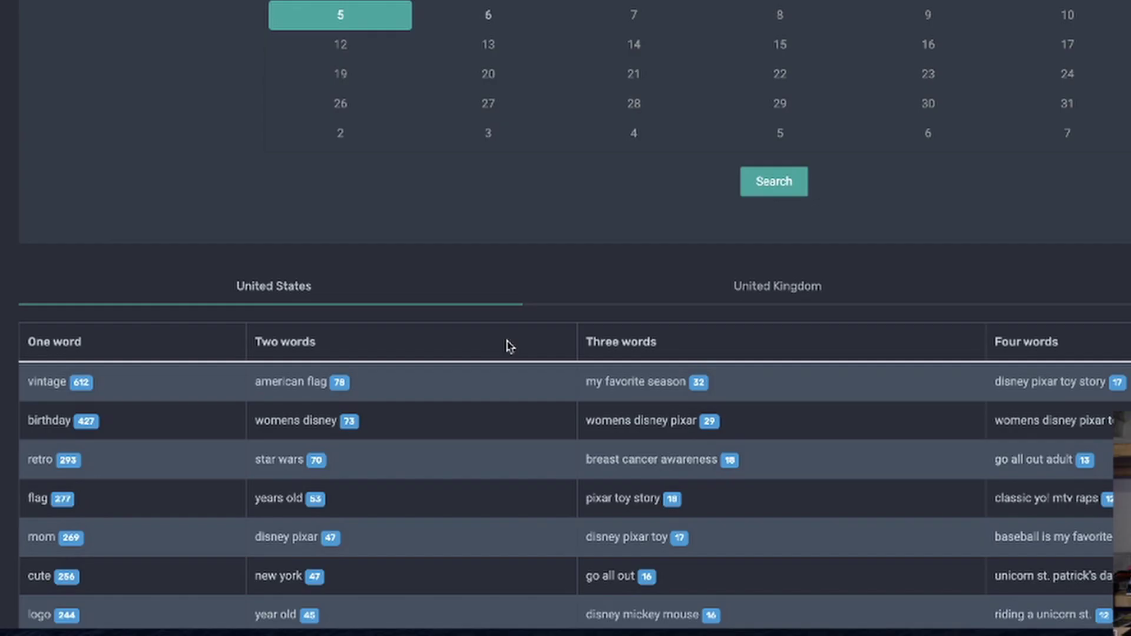
- Review the highest-ranked United States trending phrases and open Trend Hunter's Movers And Shakers page
scroll(510, 347, down, 1)
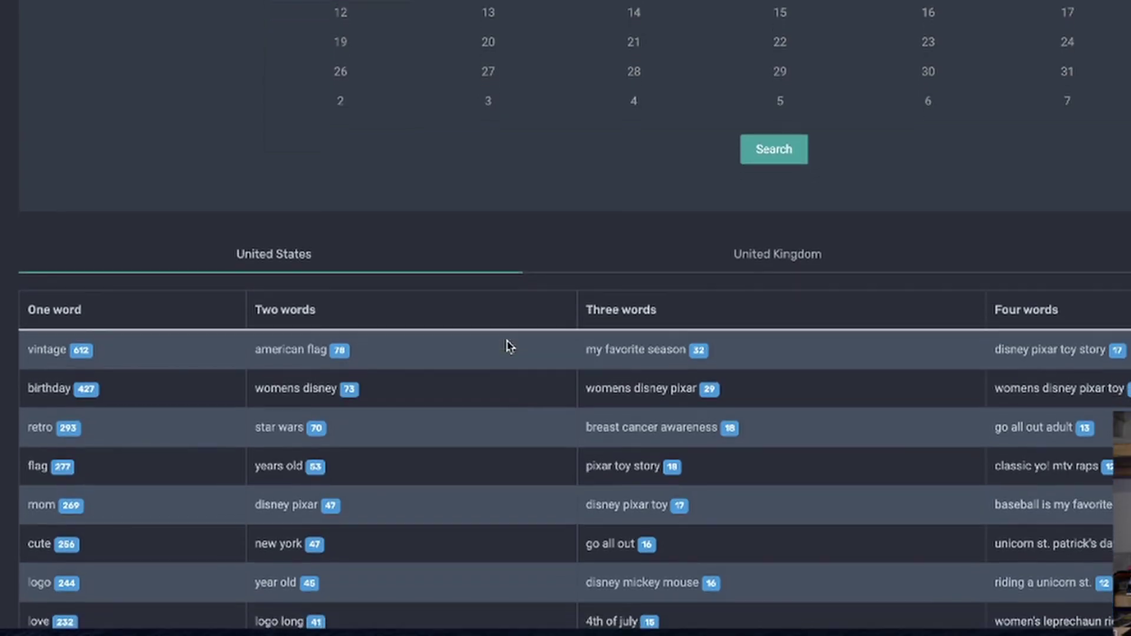
scroll(510, 347, down, 3)
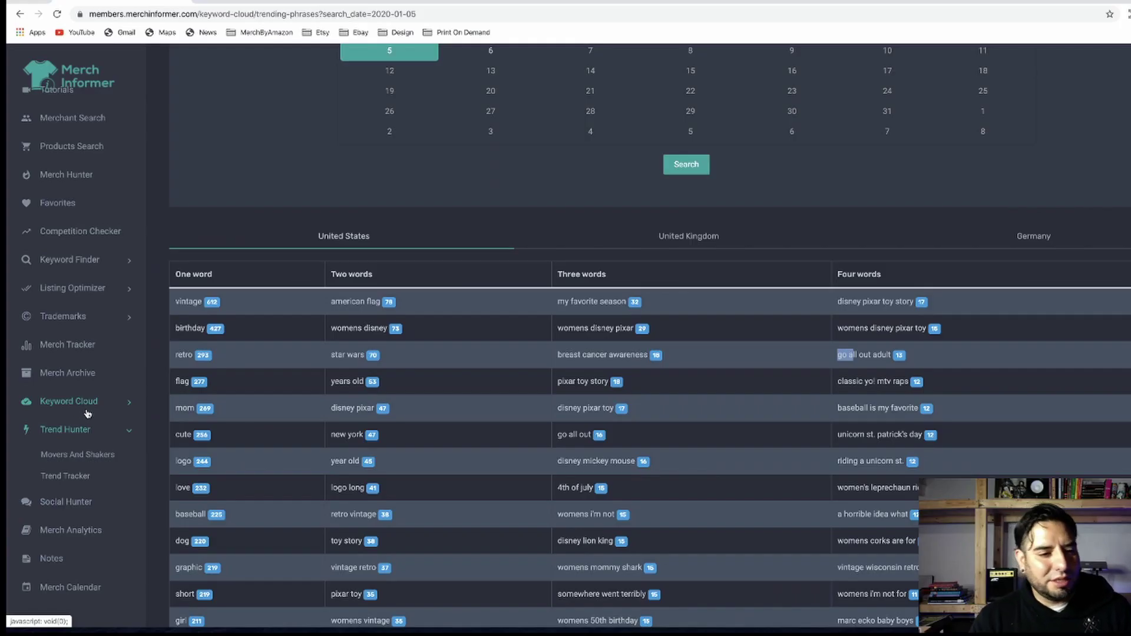
click(86, 412)
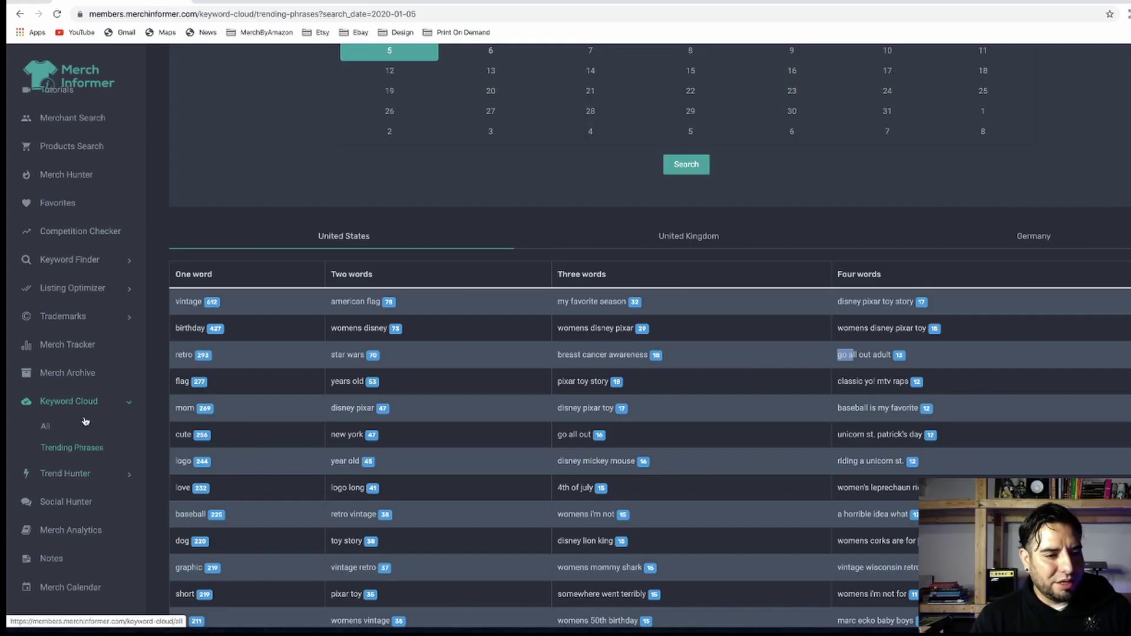
click(86, 473)
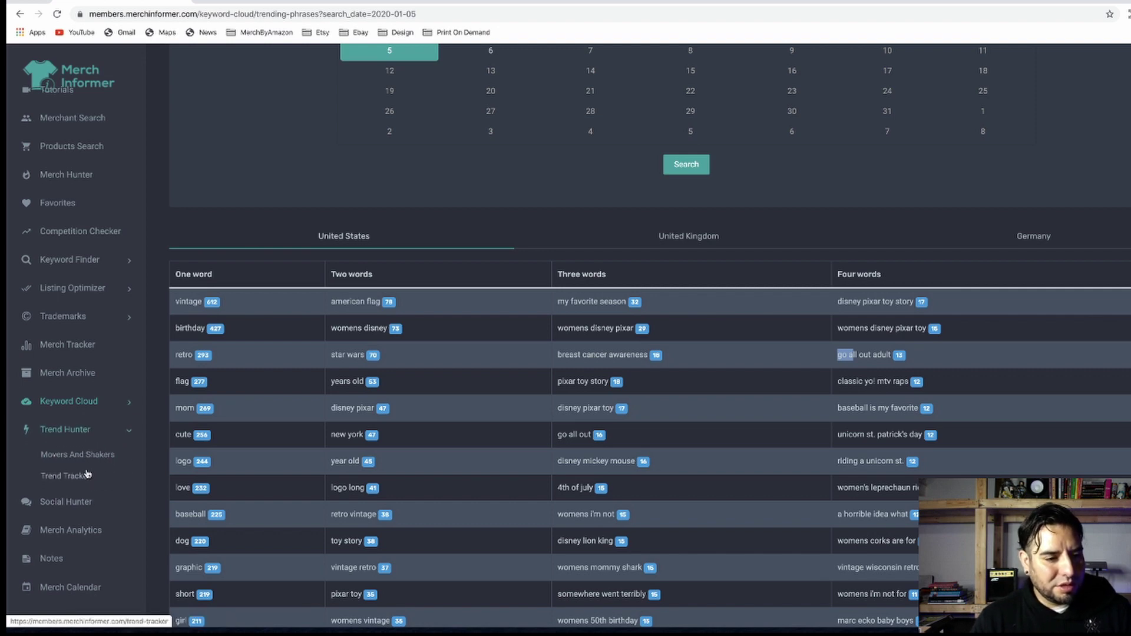
click(77, 455)
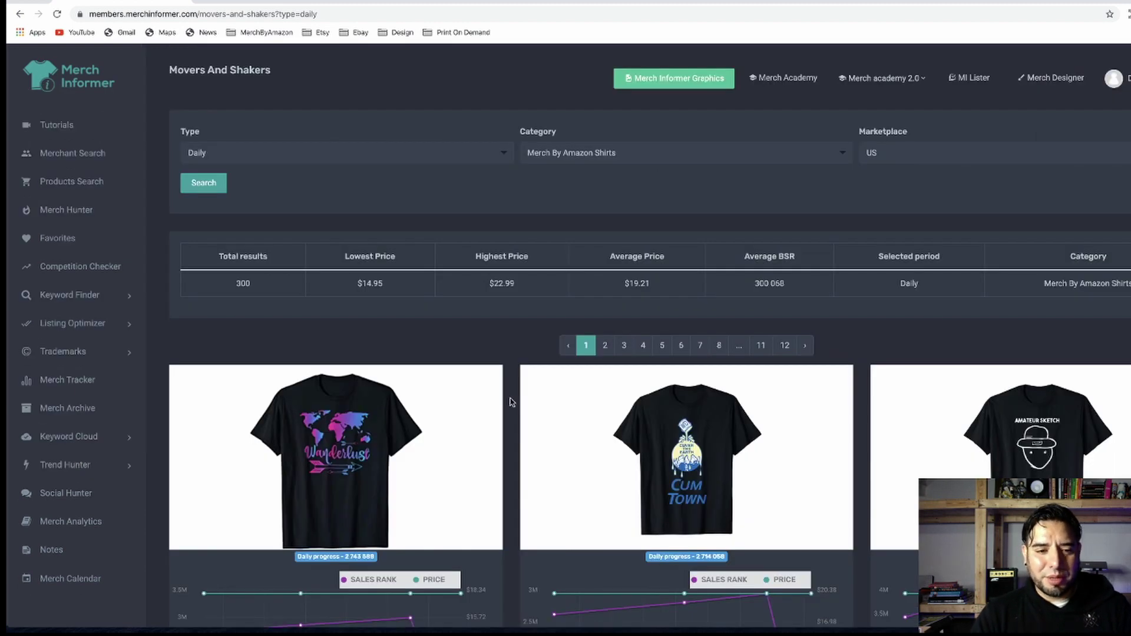
- Browse the daily US Movers And Shakers shirts, comparing their designs, sales rank and price graphs, BSR and estimated sales
scroll(511, 402, down, 1)
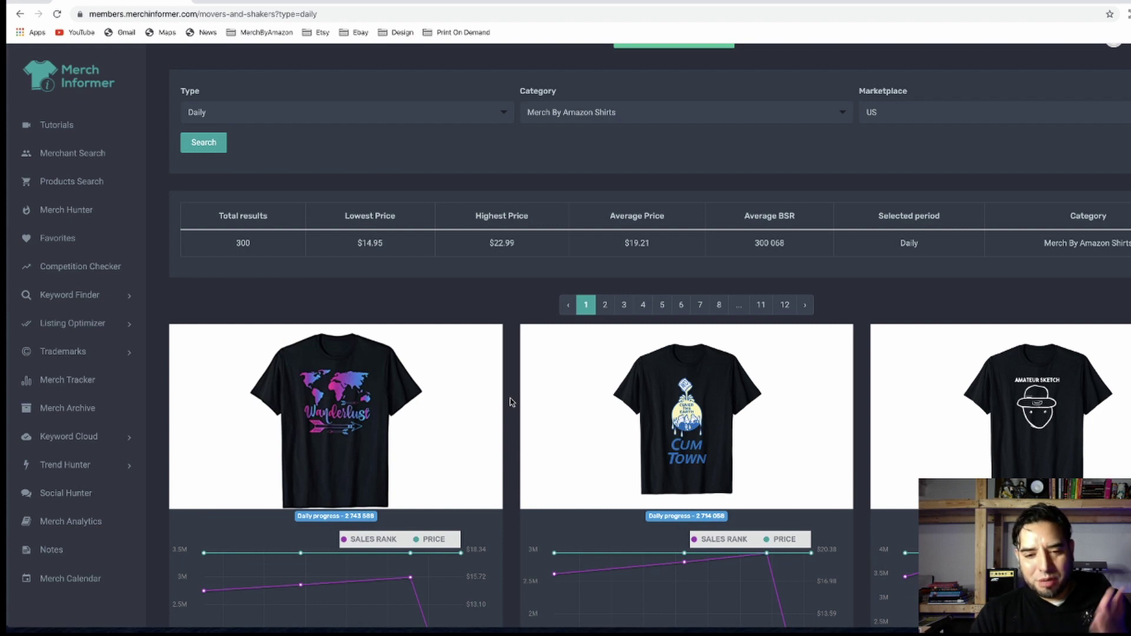
scroll(511, 402, down, 2)
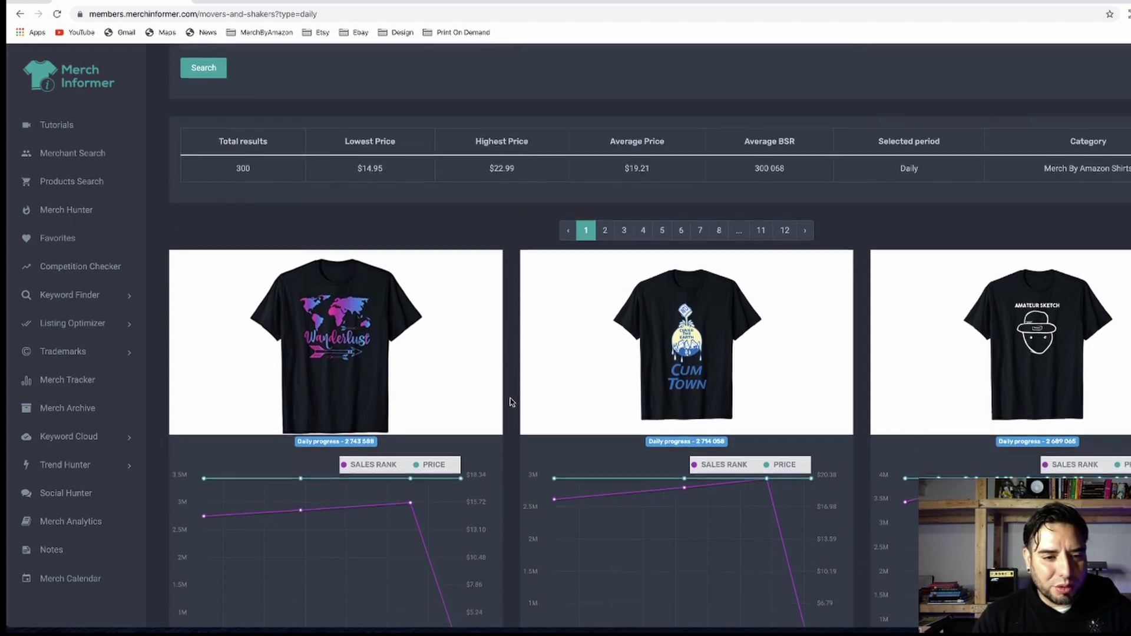
scroll(512, 402, down, 5)
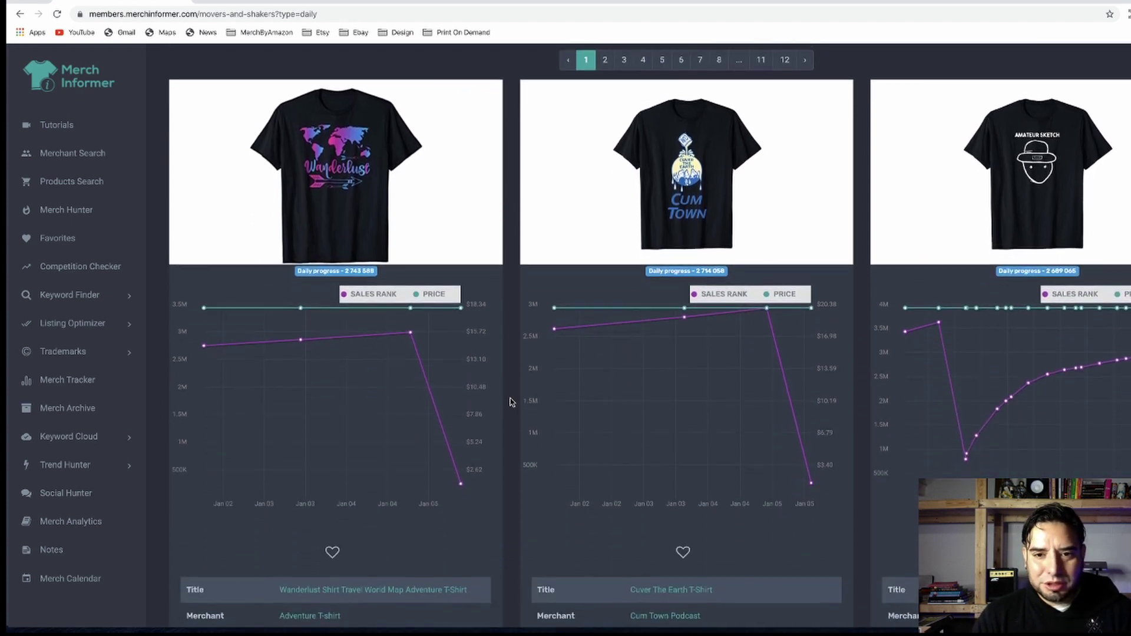
scroll(511, 402, down, 12)
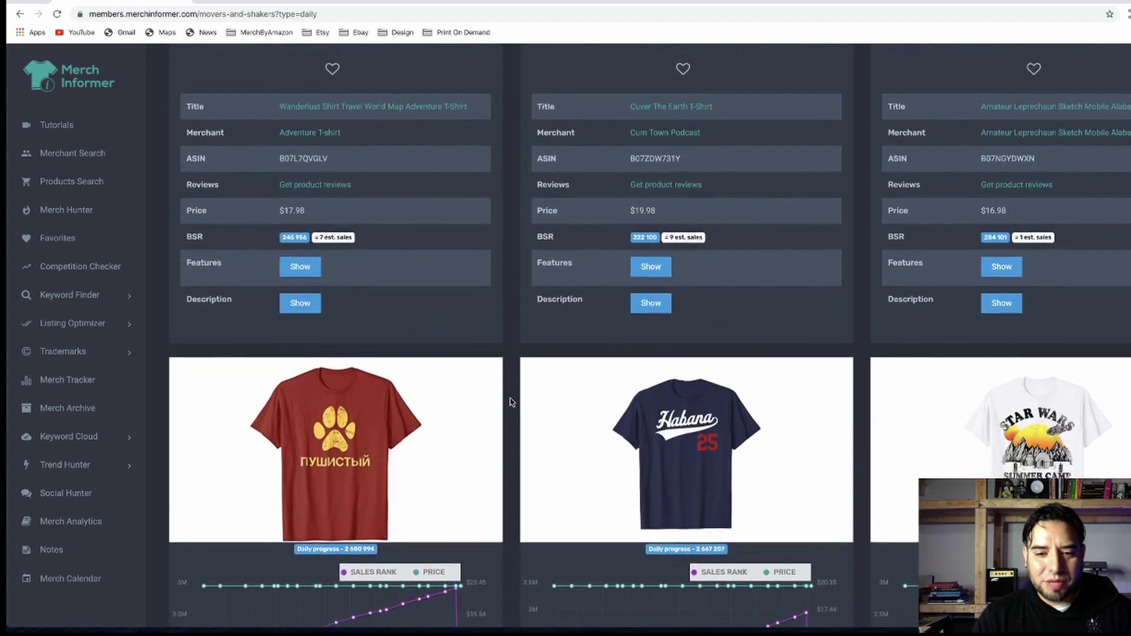
scroll(511, 402, down, 13)
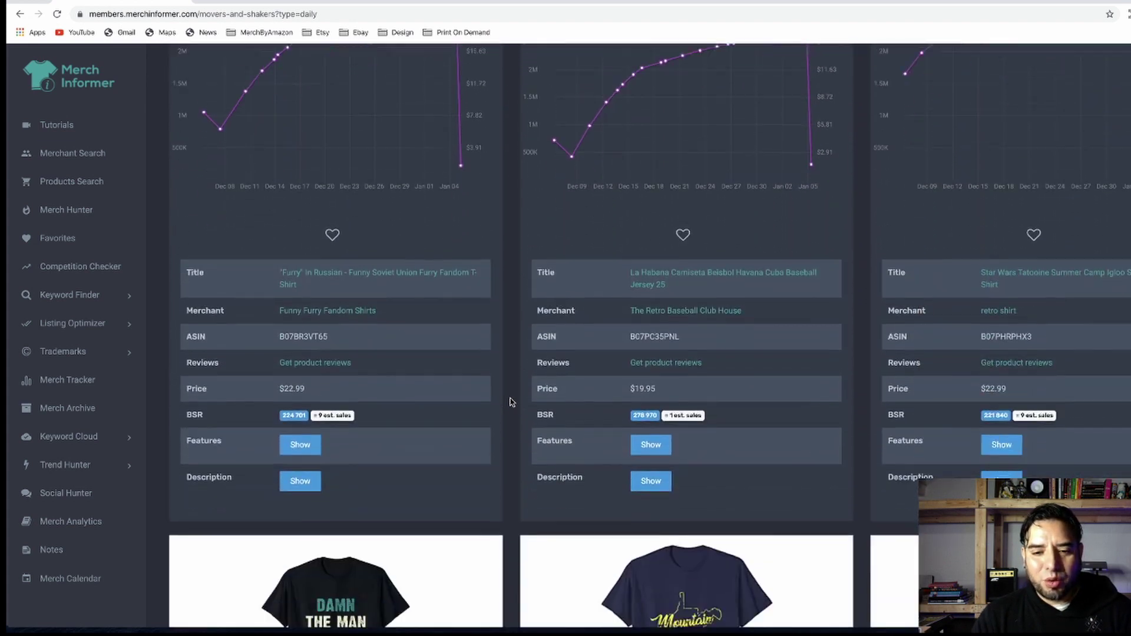
scroll(511, 402, down, 1)
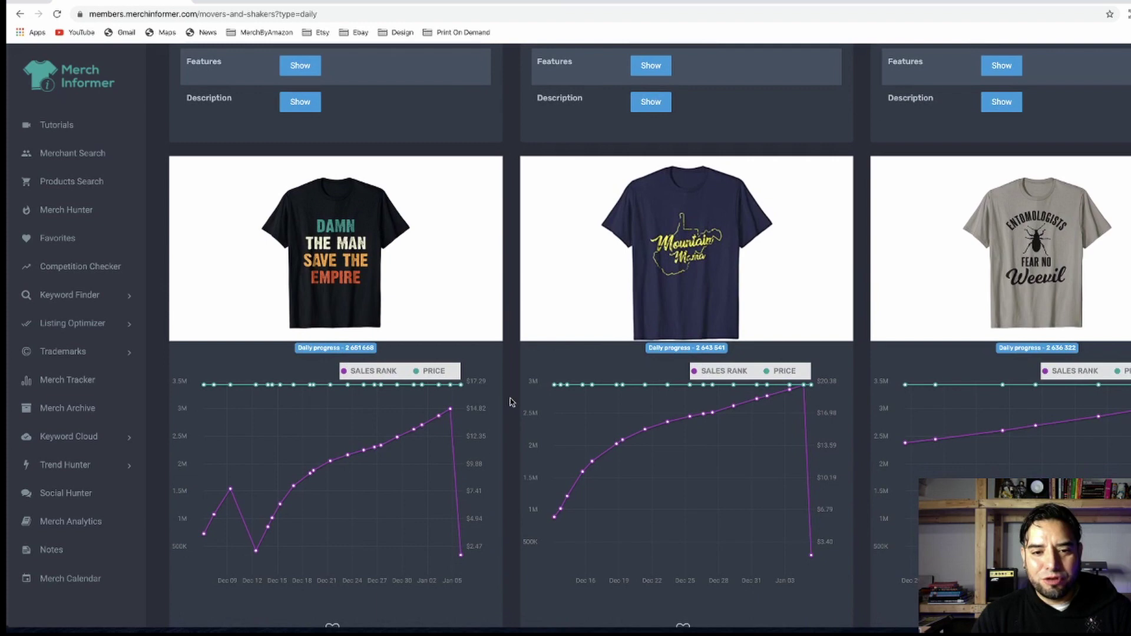
scroll(510, 402, down, 3)
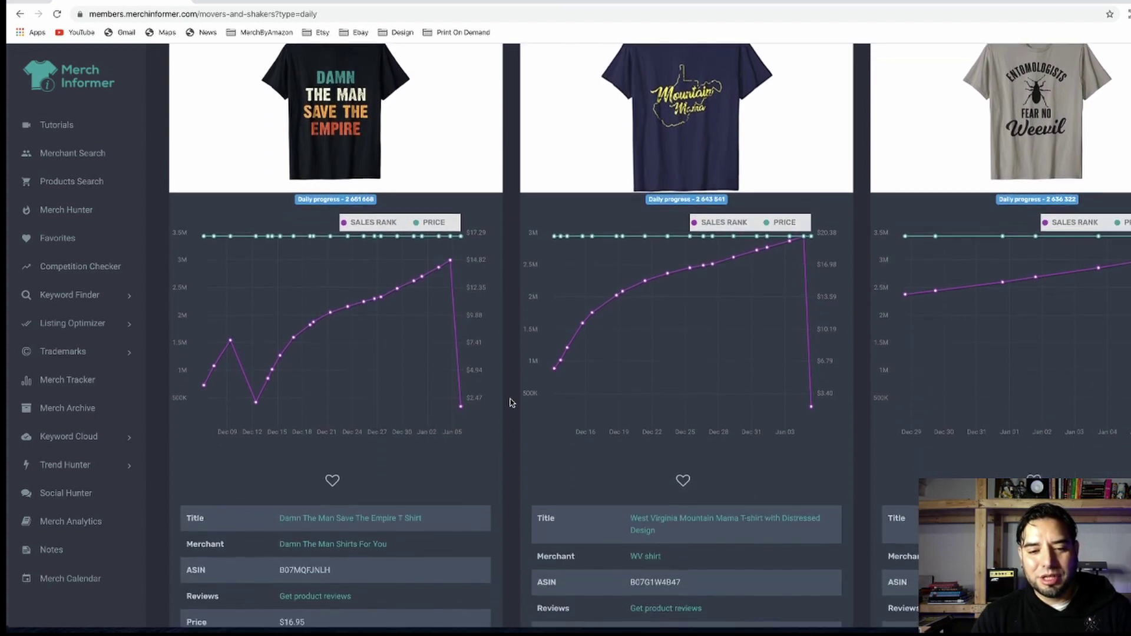
scroll(511, 402, down, 8)
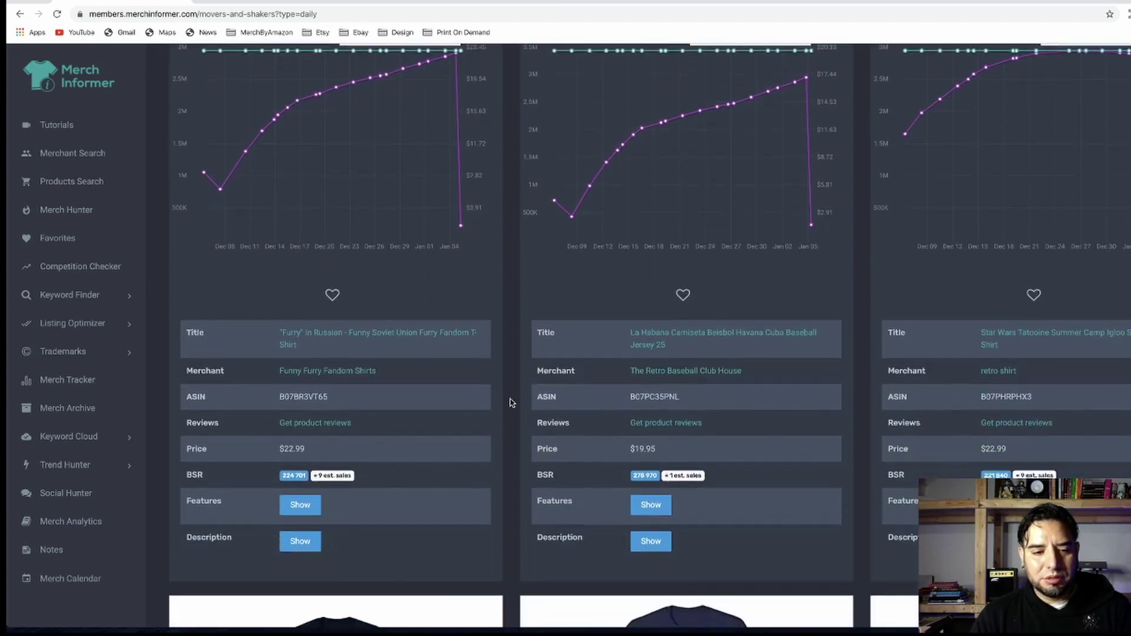
scroll(511, 402, down, 13)
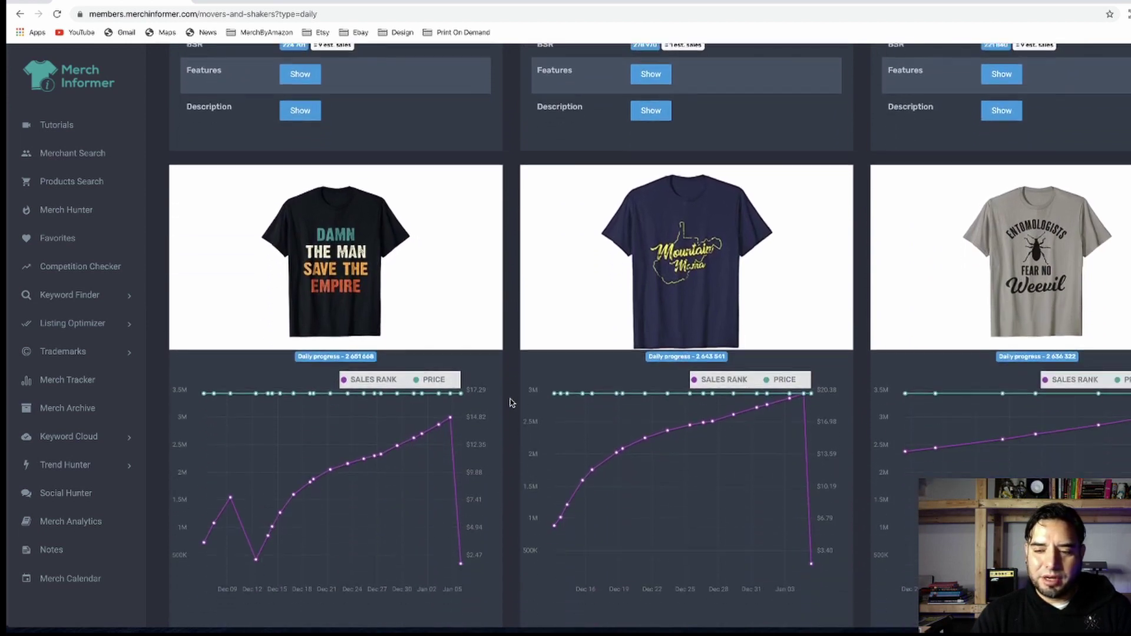
scroll(511, 402, down, 8)
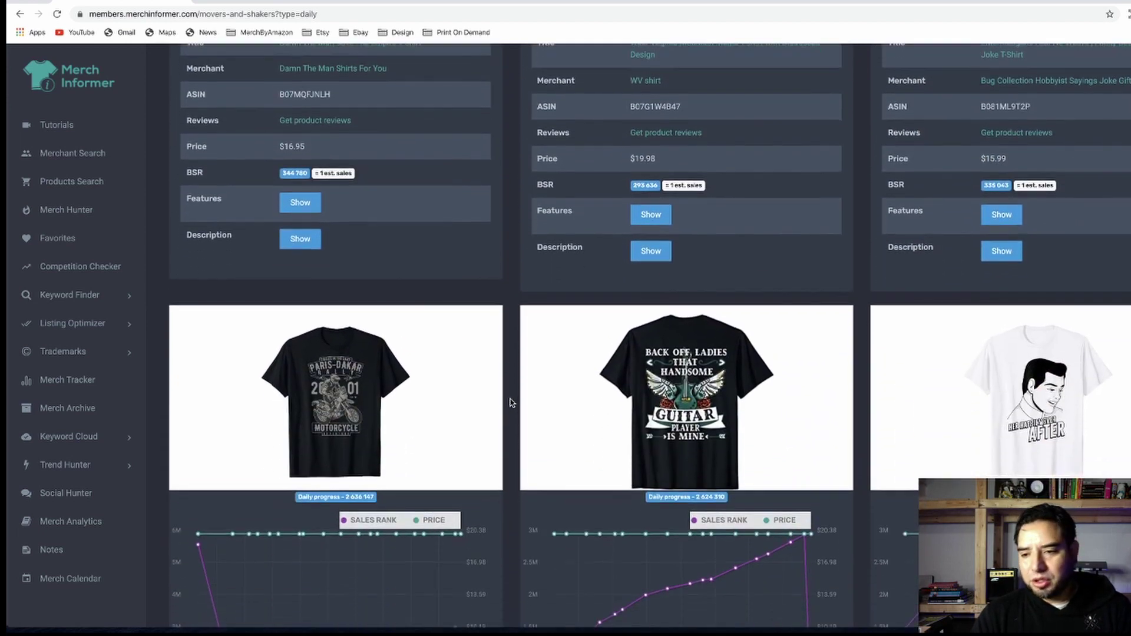
scroll(510, 402, down, 10)
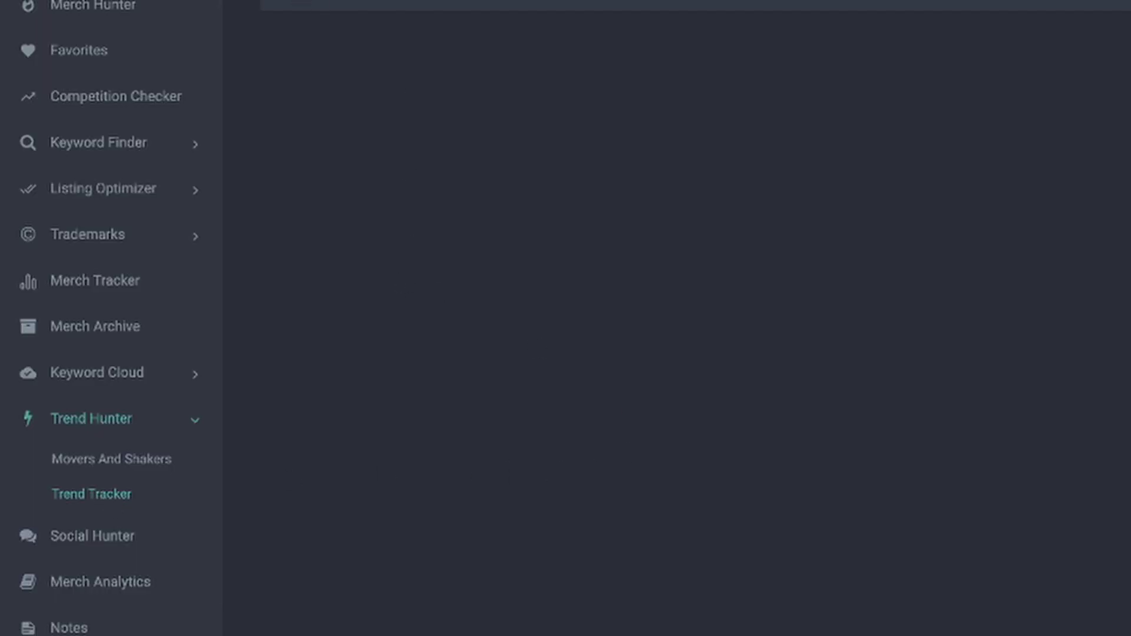
- Search the Trend Tracker for UK Merch By Amazon shirts over one month with an average BSR of 0 - 100 000
click(998, 154)
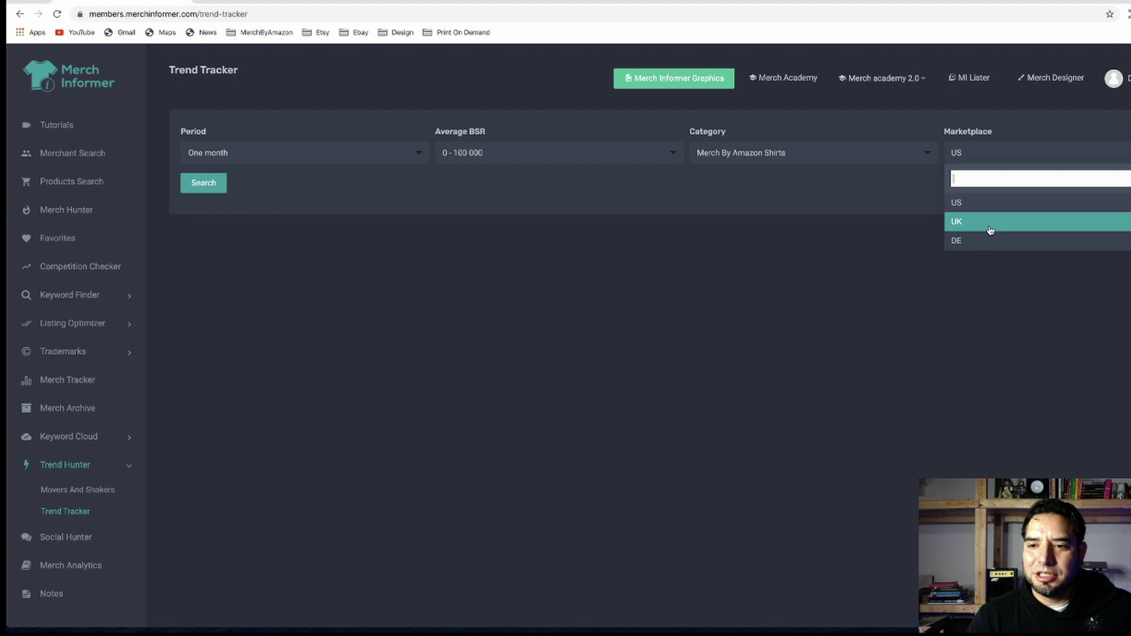
click(991, 229)
click(199, 187)
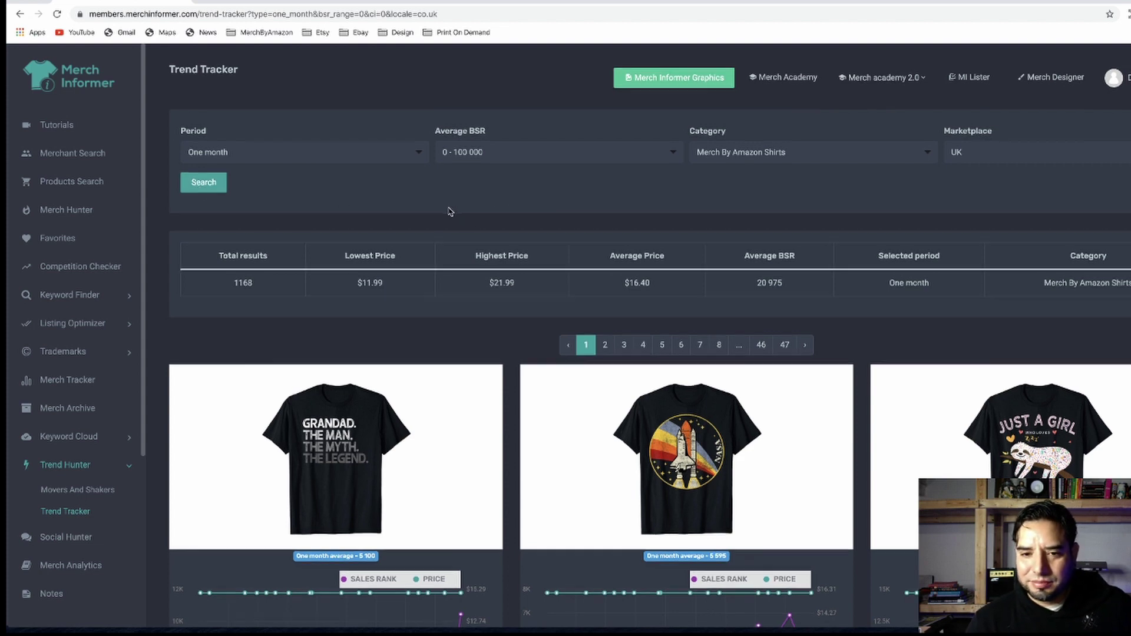
- Examine the sales rank and price graphs and listing details of the first row of UK trending shirts
scroll(450, 214, down, 3)
scroll(449, 211, down, 3)
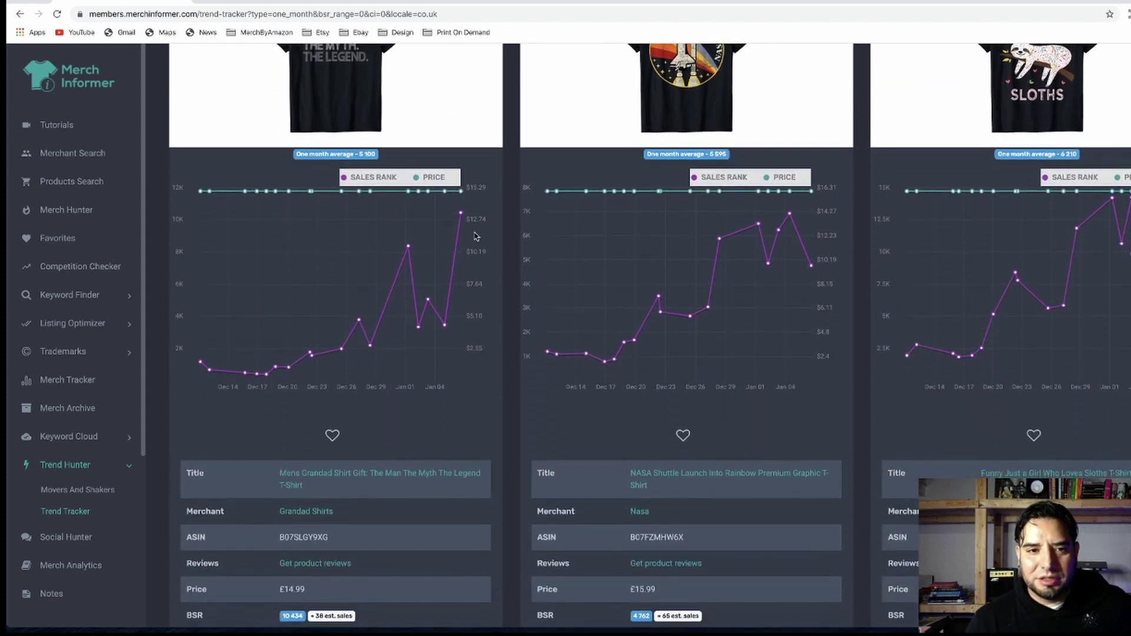
scroll(489, 305, down, 2)
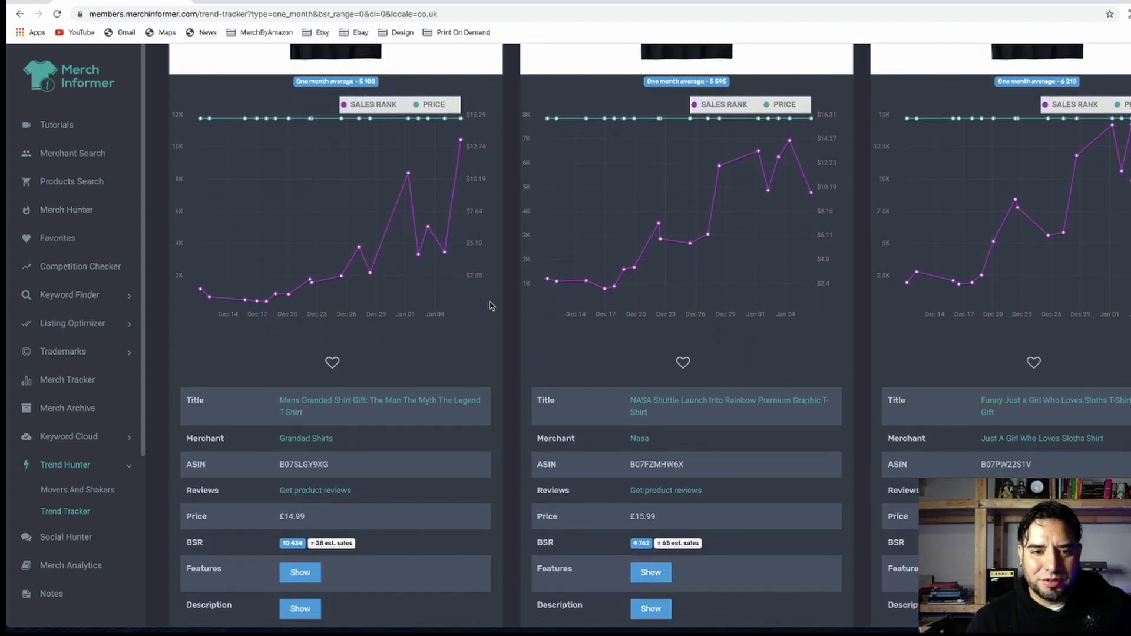
scroll(490, 305, up, 5)
scroll(489, 305, down, 3)
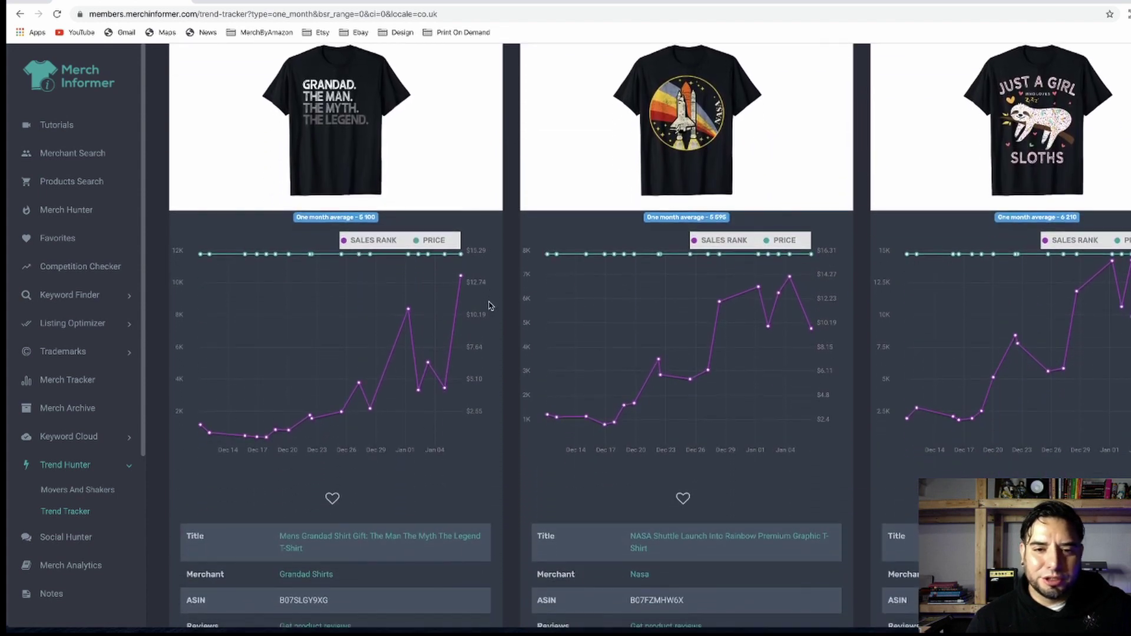
scroll(504, 290, up, 5)
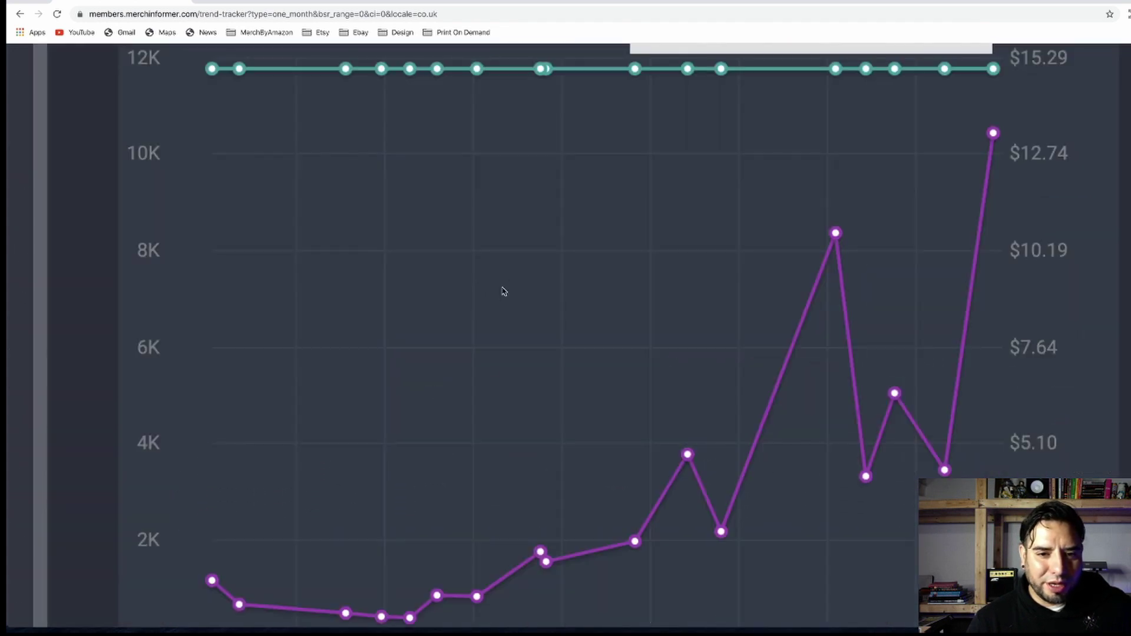
scroll(485, 408, down, 5)
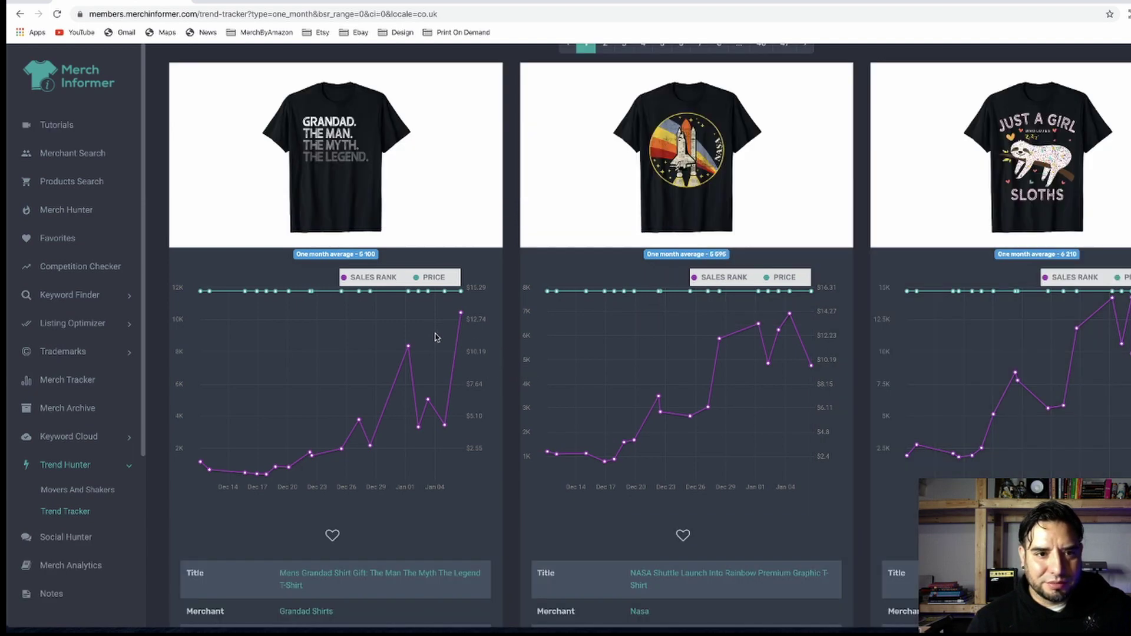
- Browse the further rows of UK trending shirts, comparing their designs, rank graphs, prices and estimated sales
scroll(436, 338, down, 10)
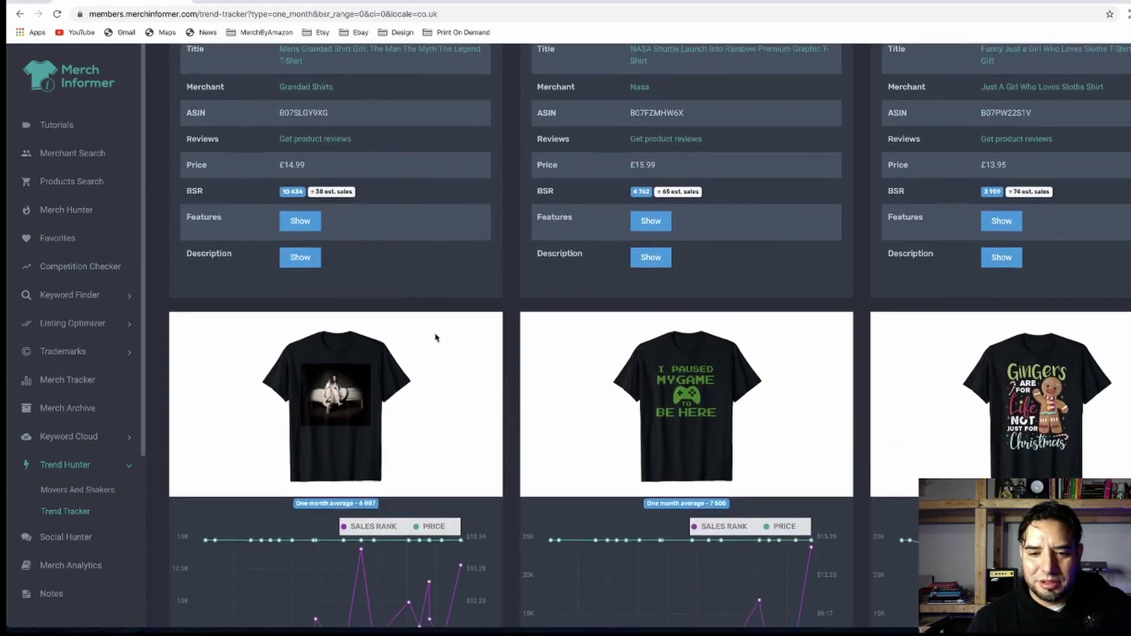
scroll(436, 338, down, 10)
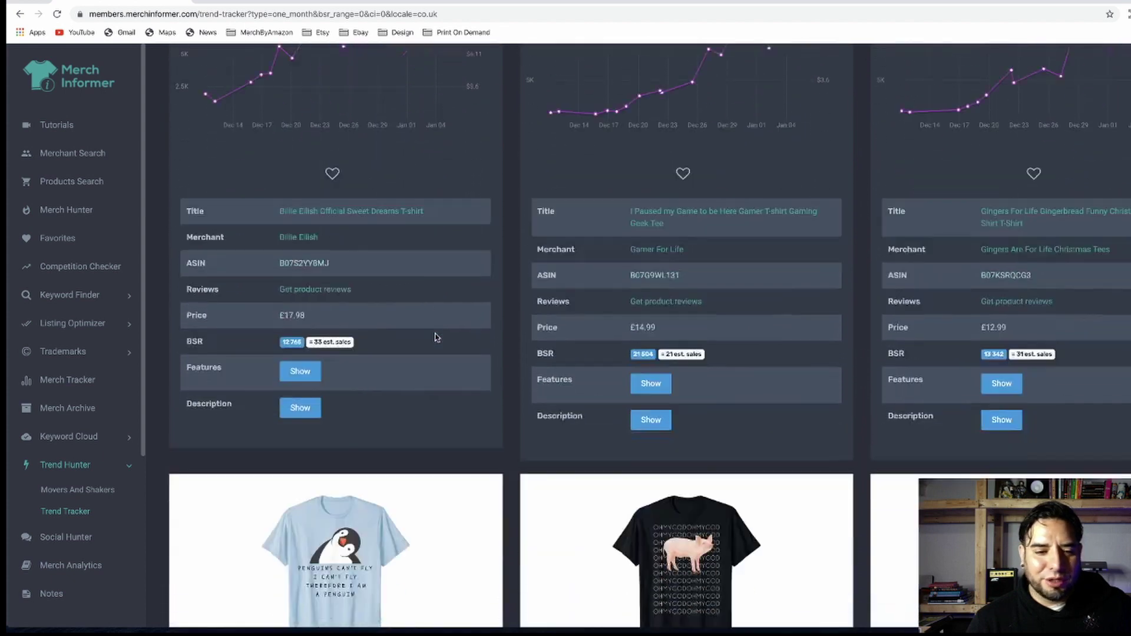
scroll(436, 337, down, 1)
scroll(436, 337, down, 5)
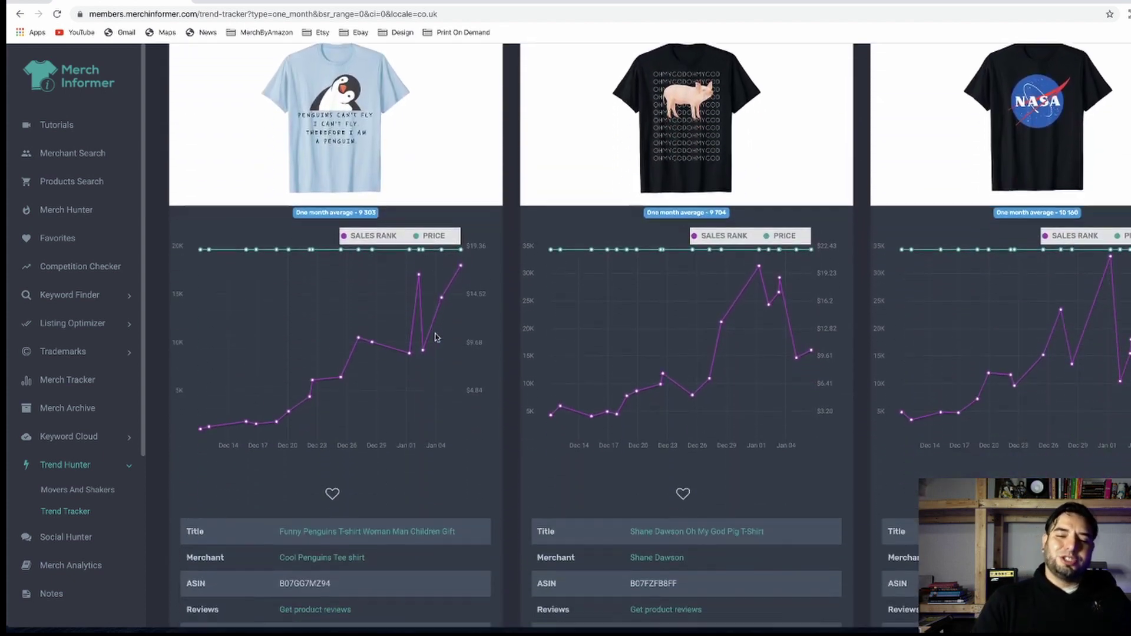
scroll(436, 337, down, 8)
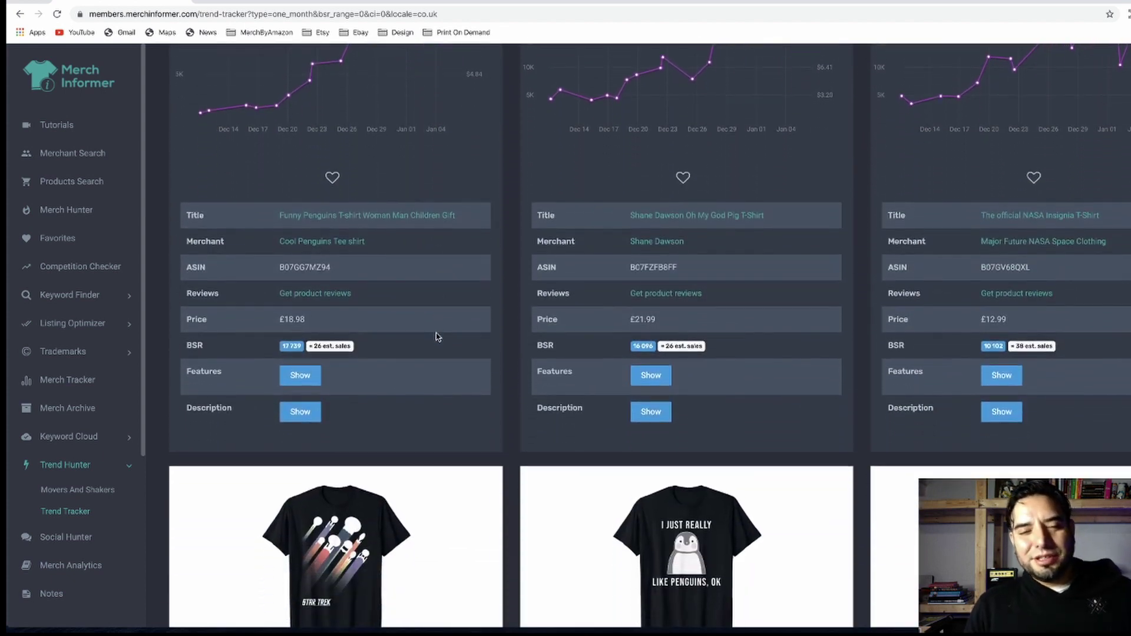
scroll(437, 336, up, 14)
scroll(437, 336, up, 15)
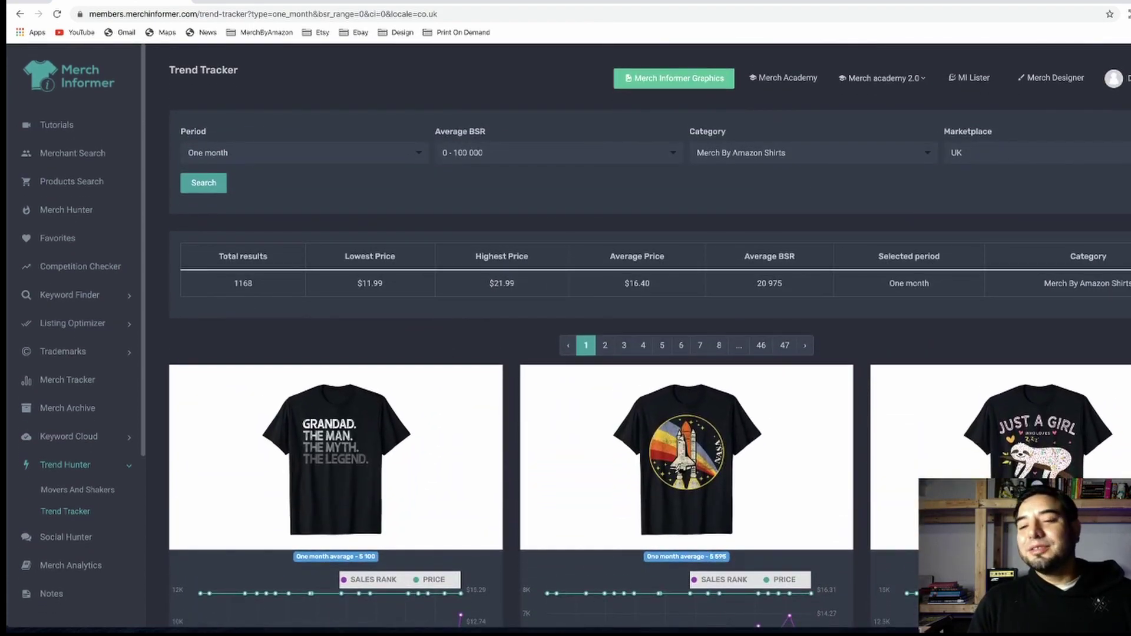
- Switch the Trend Tracker marketplace to DE and search again for one-month Merch By Amazon shirts
click(1058, 158)
click(1018, 243)
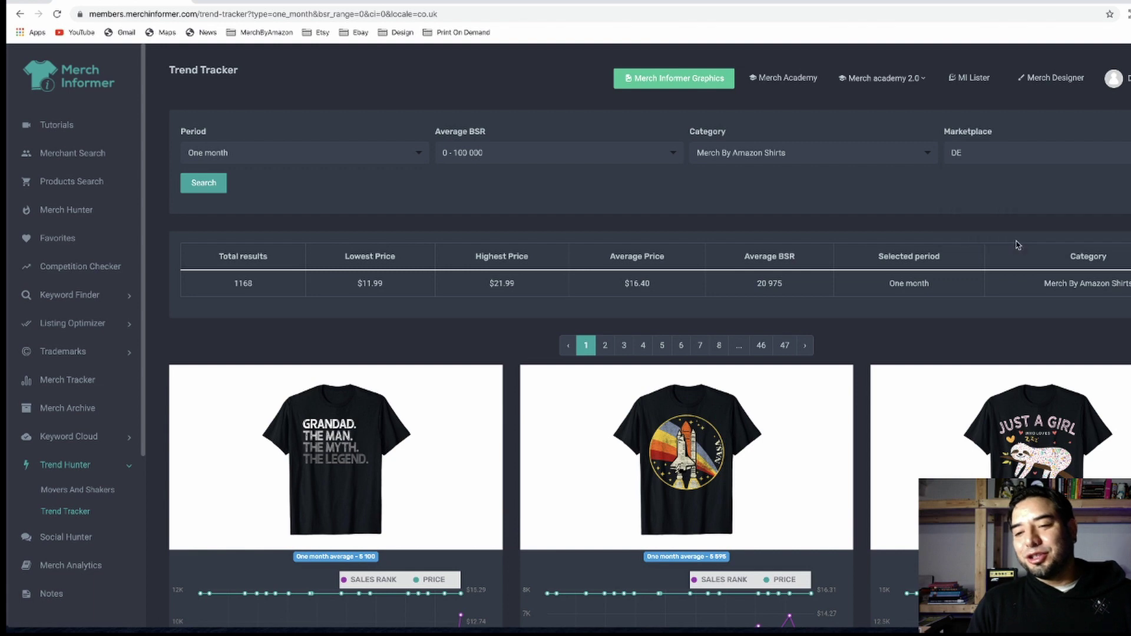
click(208, 182)
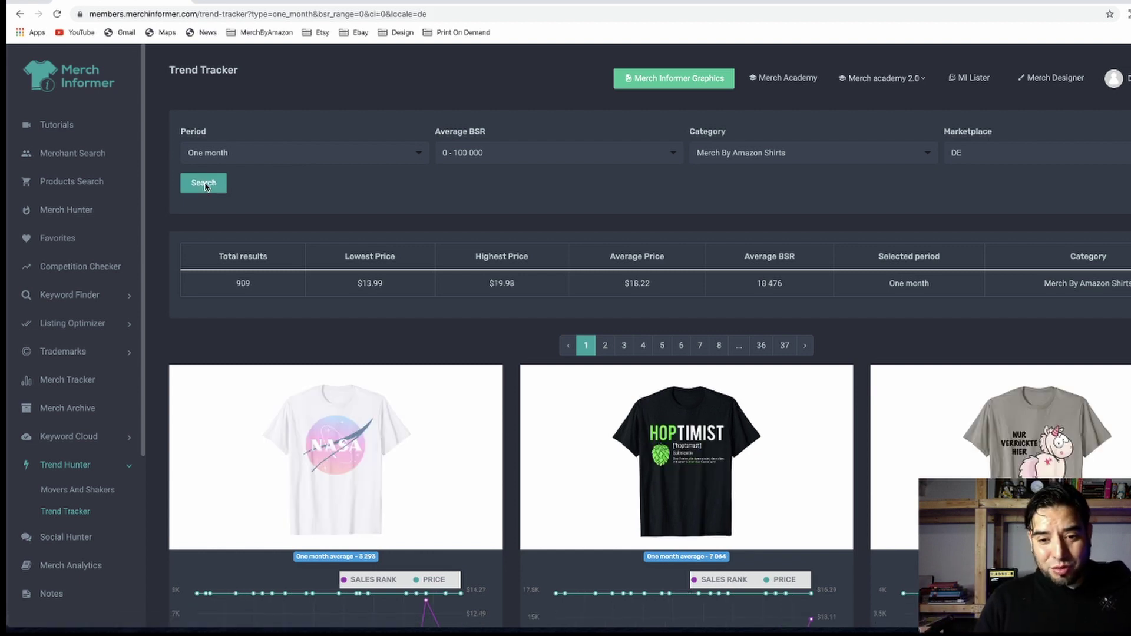
- Browse the first page of German trending shirts, examining their designs, sales rank graphs, BSR and estimated sales
scroll(576, 320, down, 10)
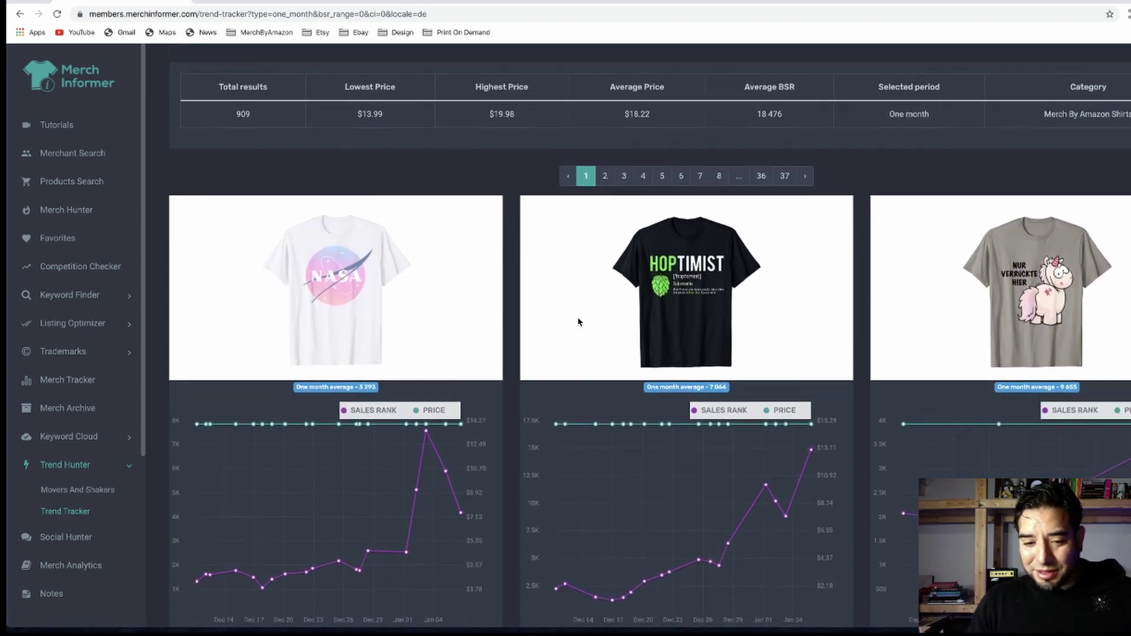
scroll(579, 321, down, 4)
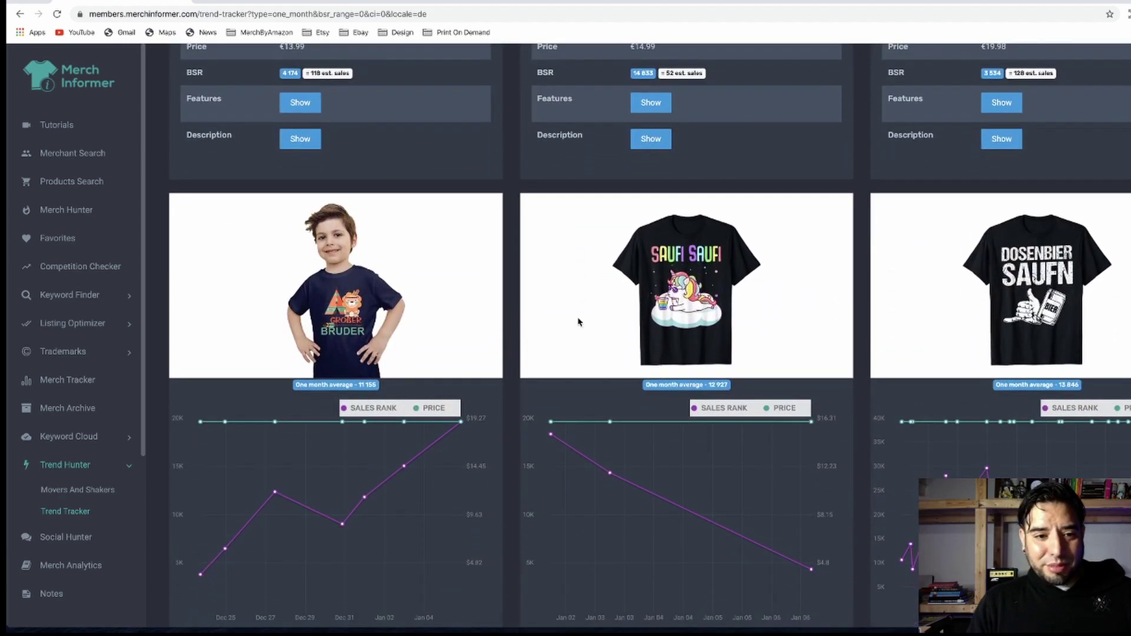
scroll(578, 321, down, 12)
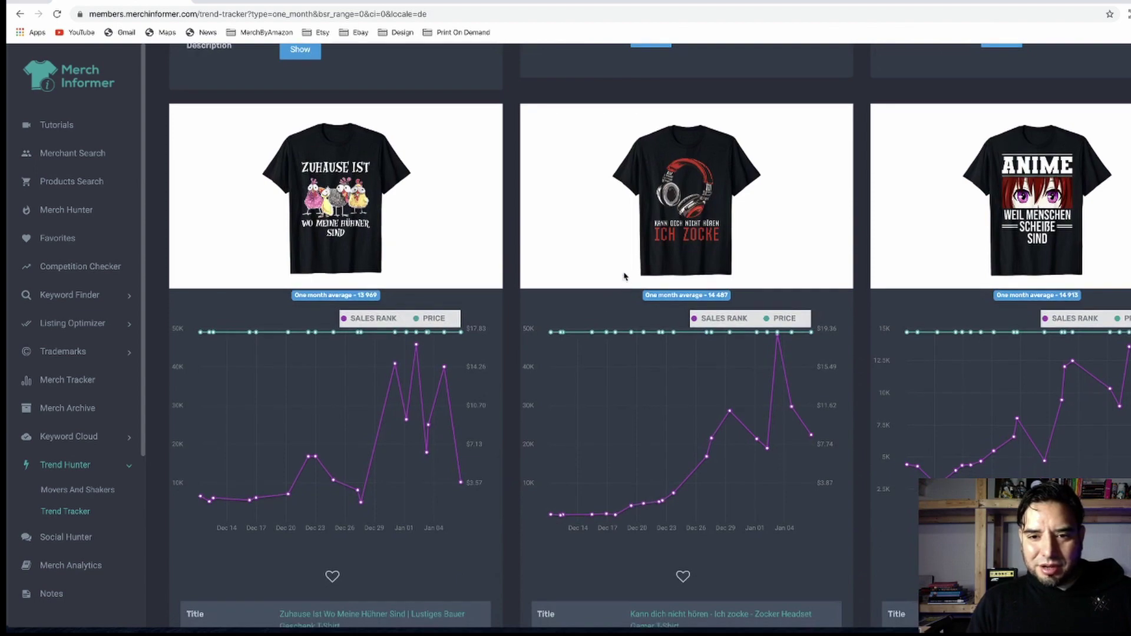
scroll(660, 286, down, 1)
scroll(574, 291, down, 10)
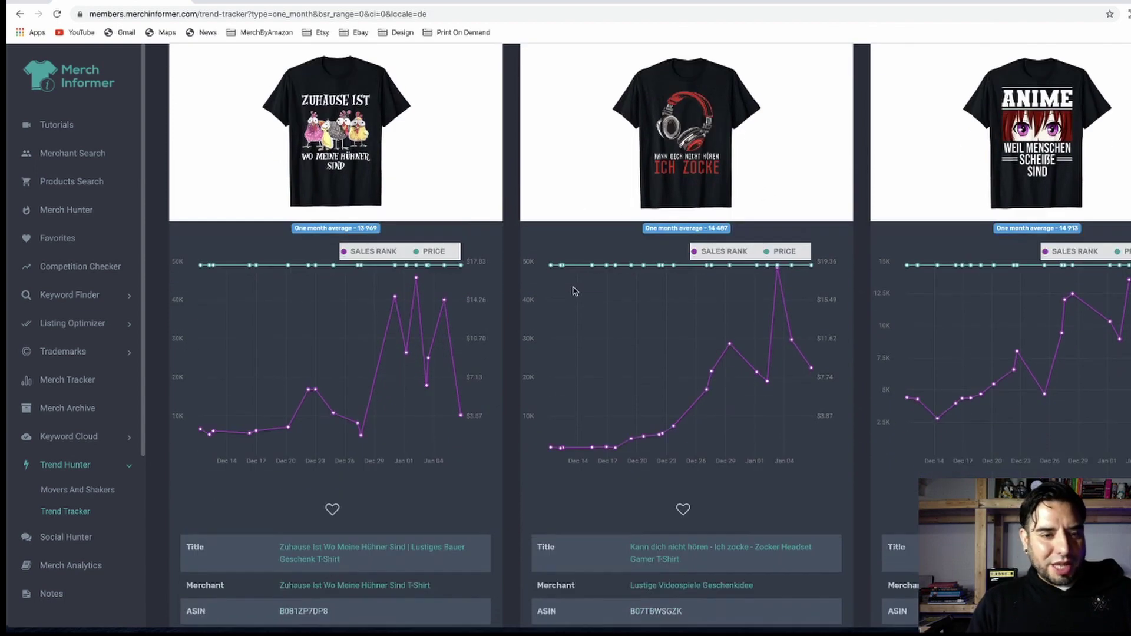
scroll(574, 291, down, 10)
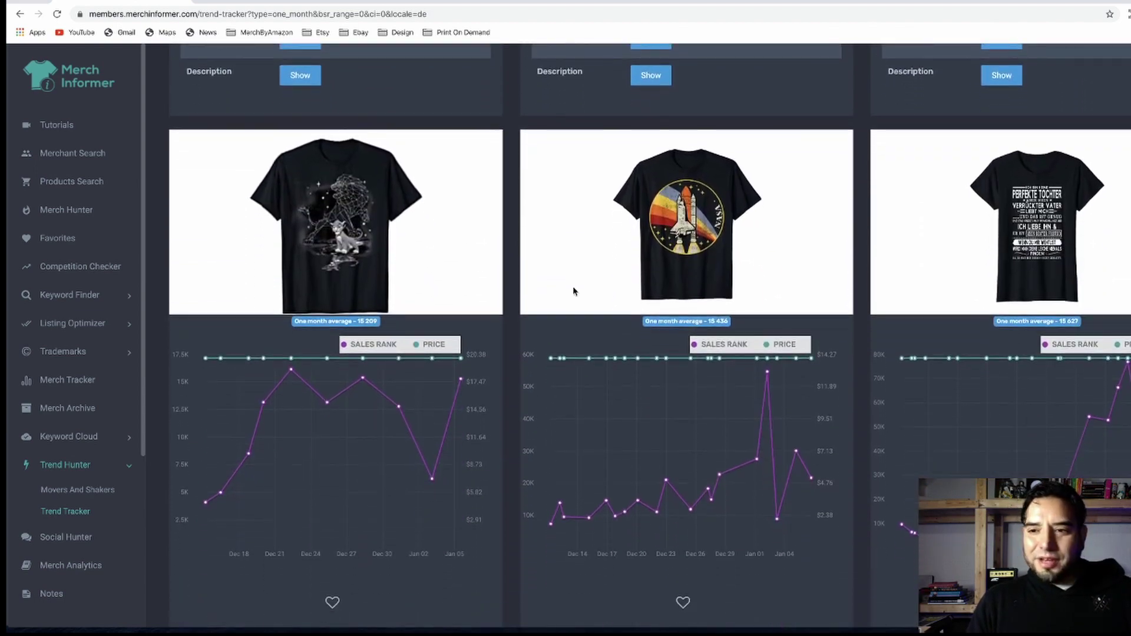
scroll(574, 290, down, 1)
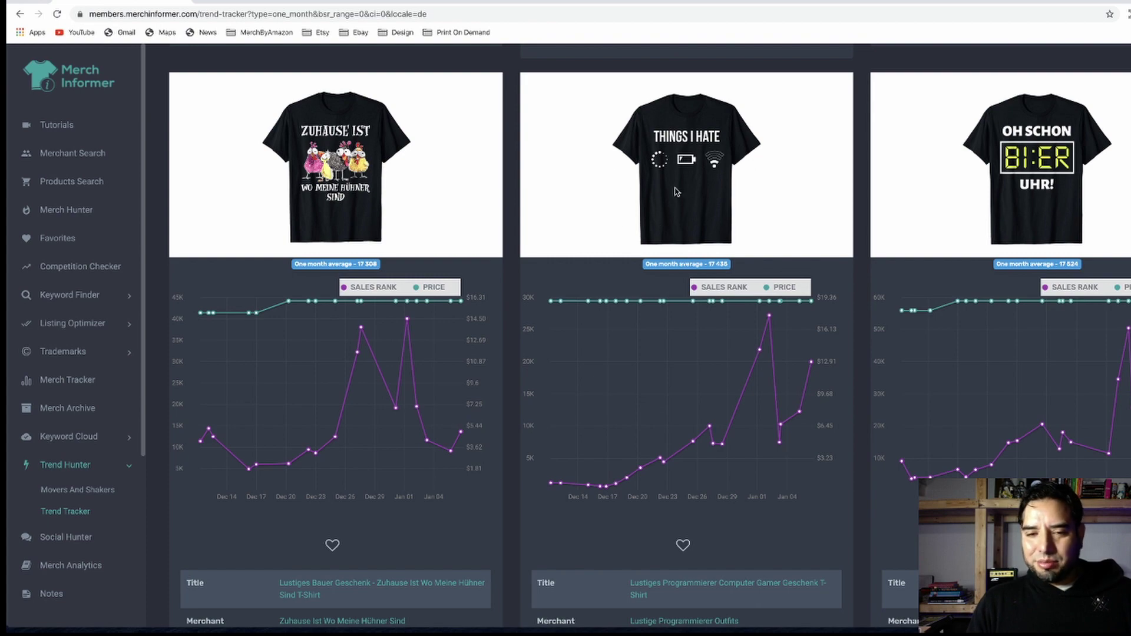
scroll(676, 191, down, 10)
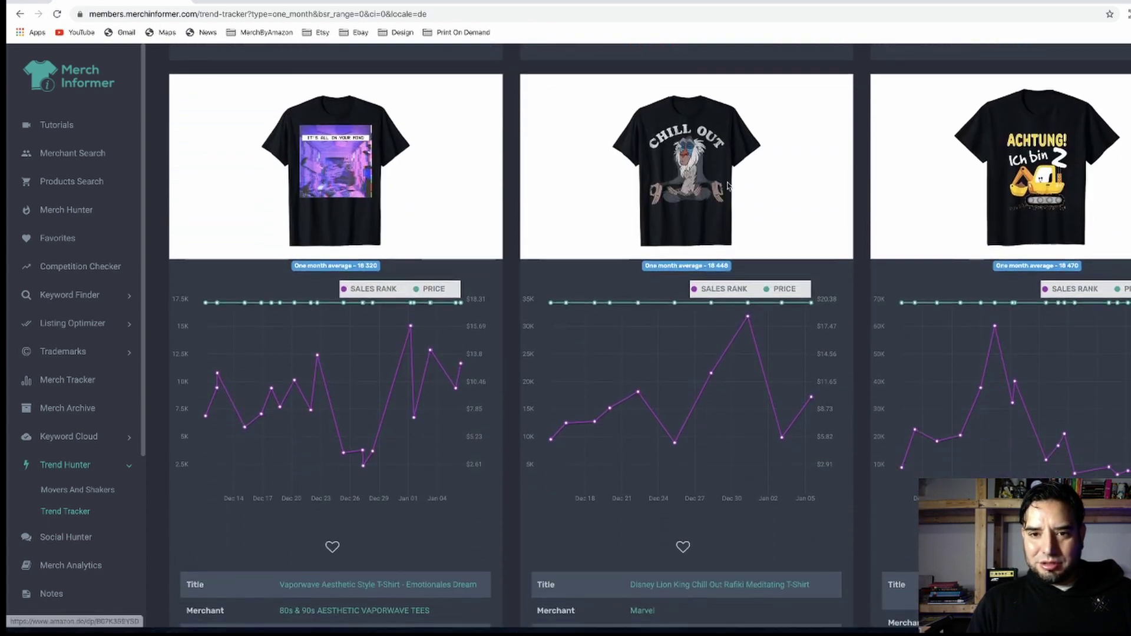
scroll(646, 163, down, 10)
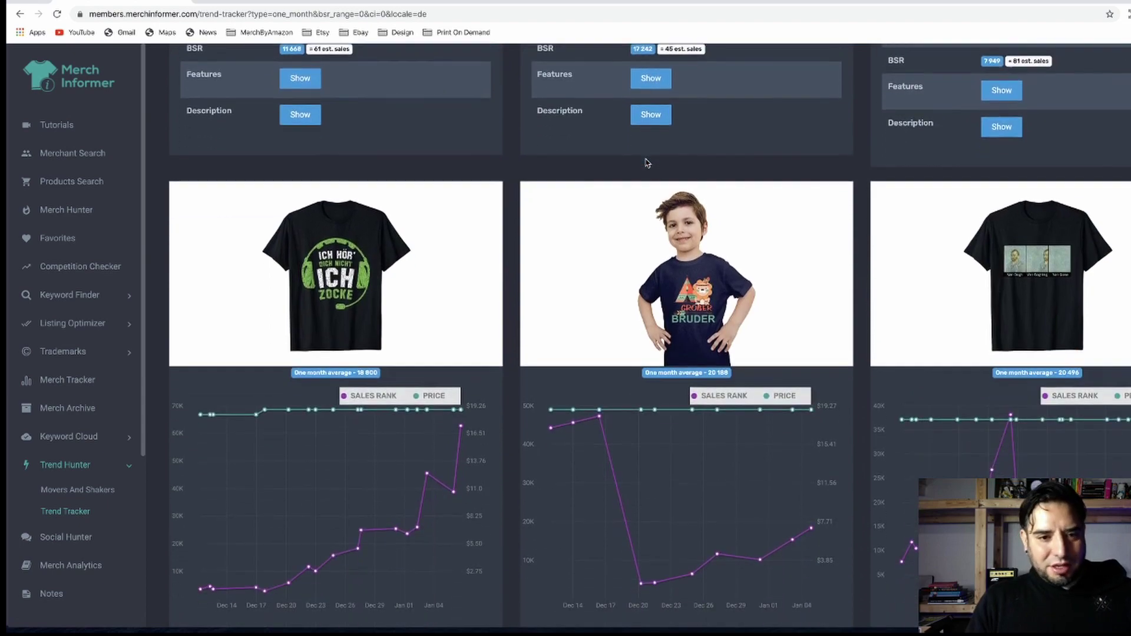
scroll(647, 163, up, 15)
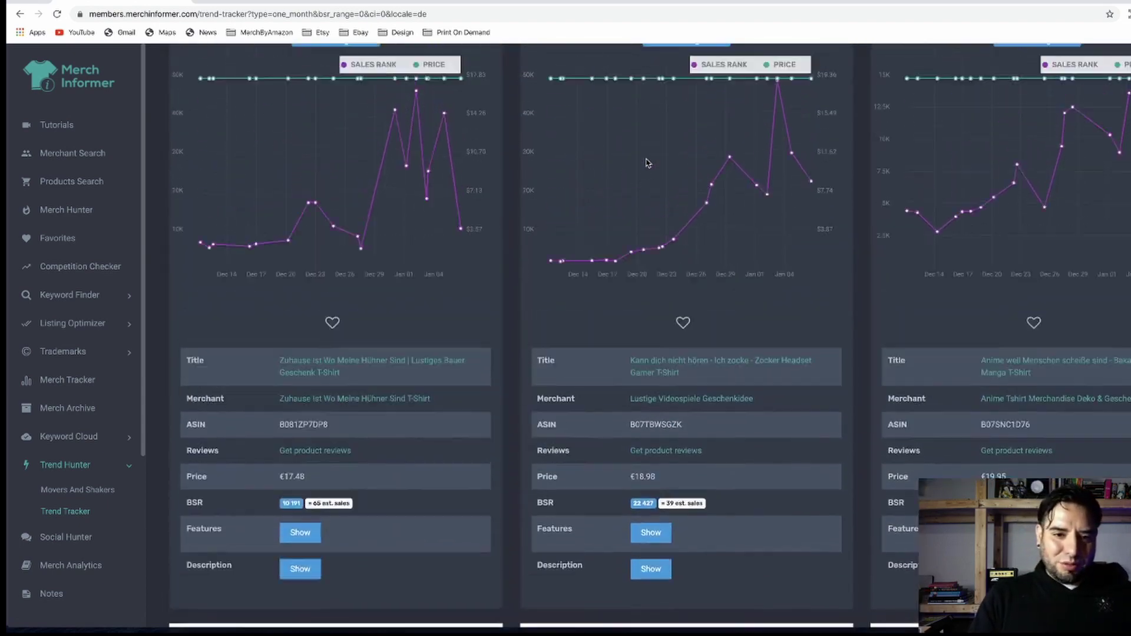
scroll(647, 163, up, 15)
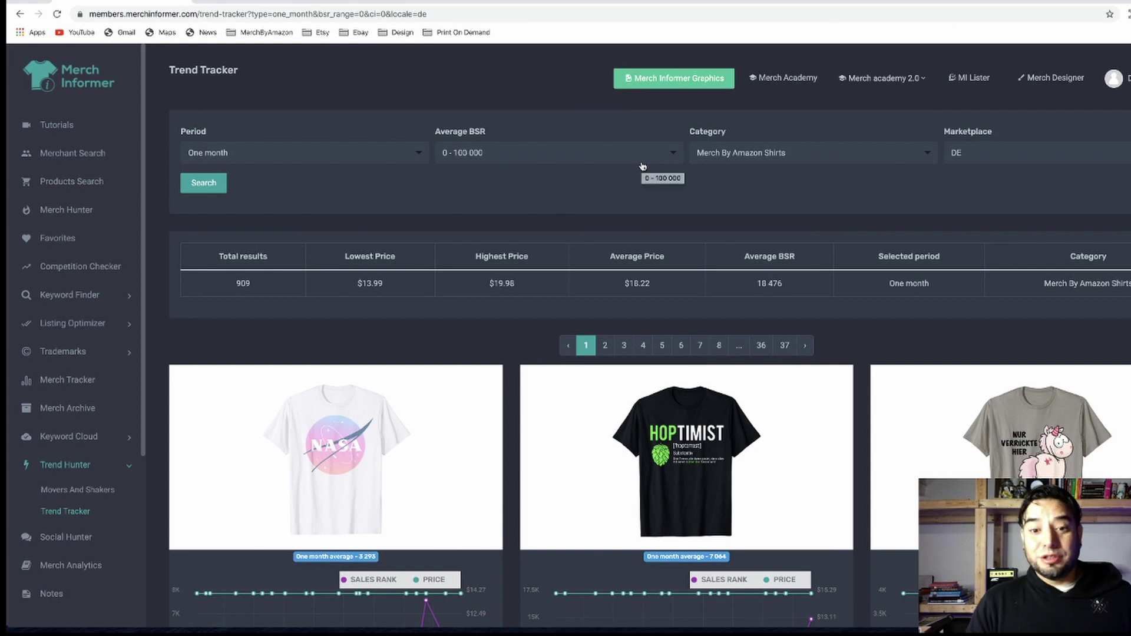
- Open Social Hunter, check the available search engines, and search Etsy for "american bulldog"
click(66, 537)
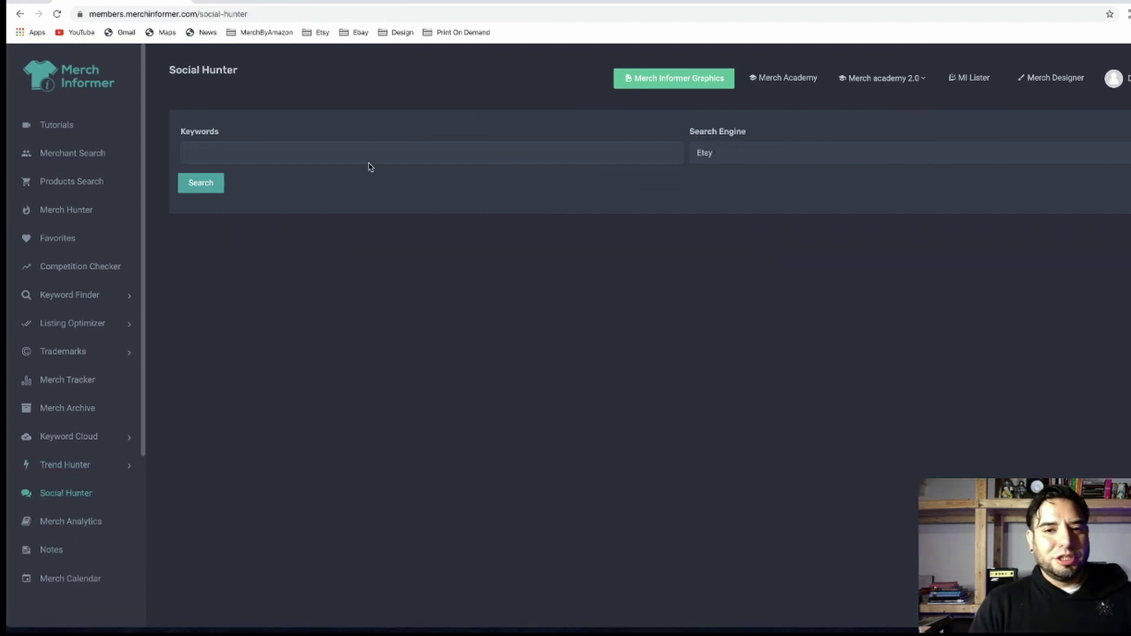
click(764, 154)
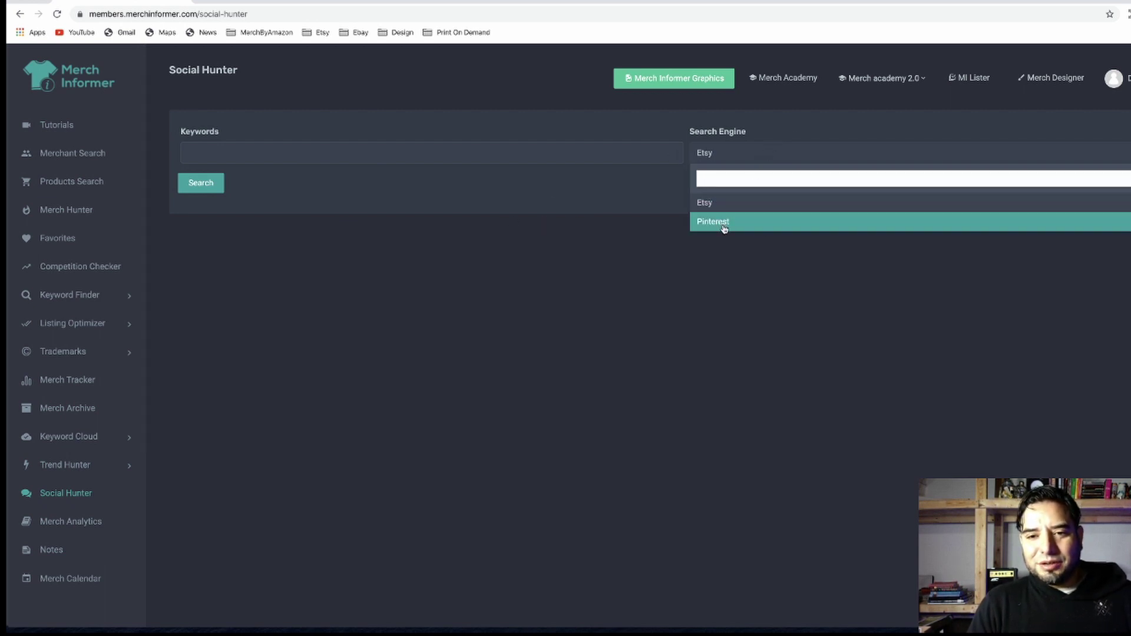
click(642, 229)
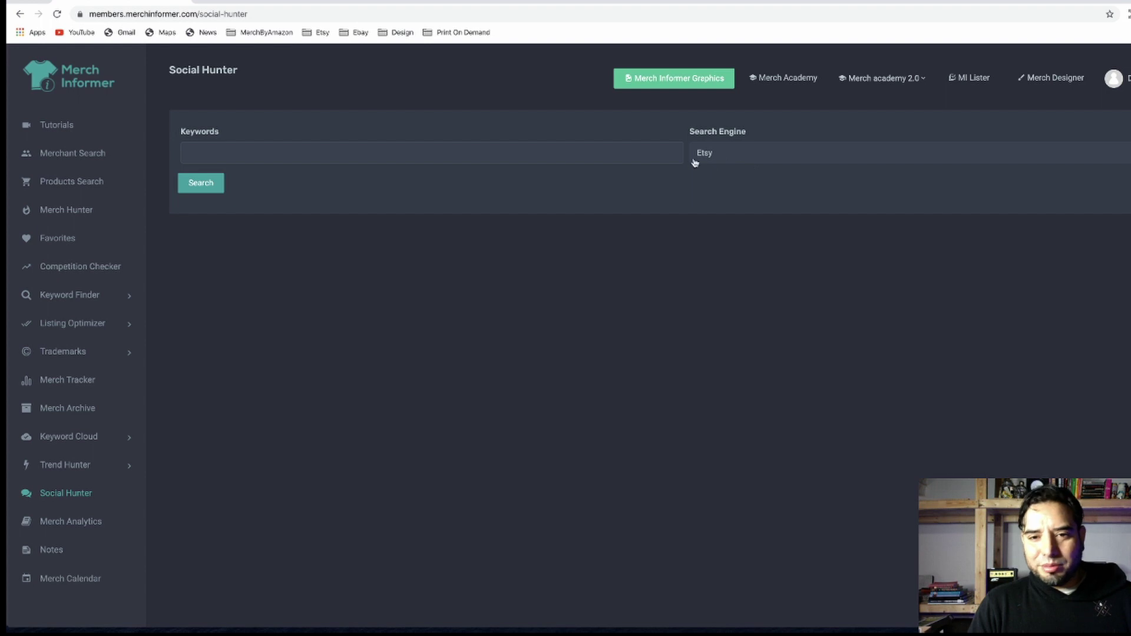
click(485, 150)
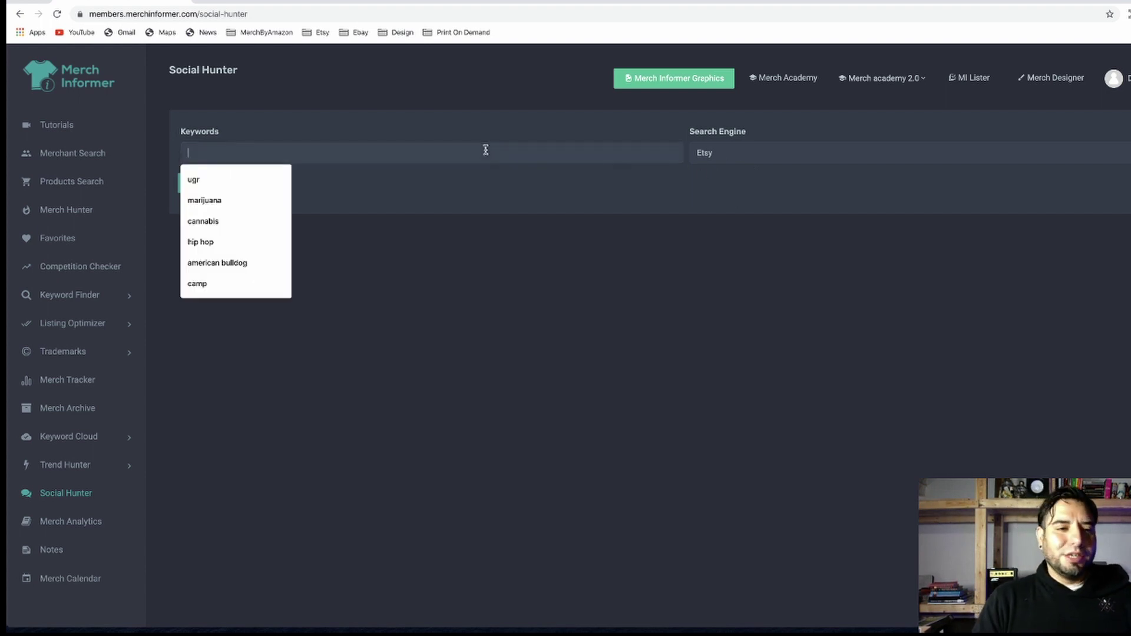
text(ameri)
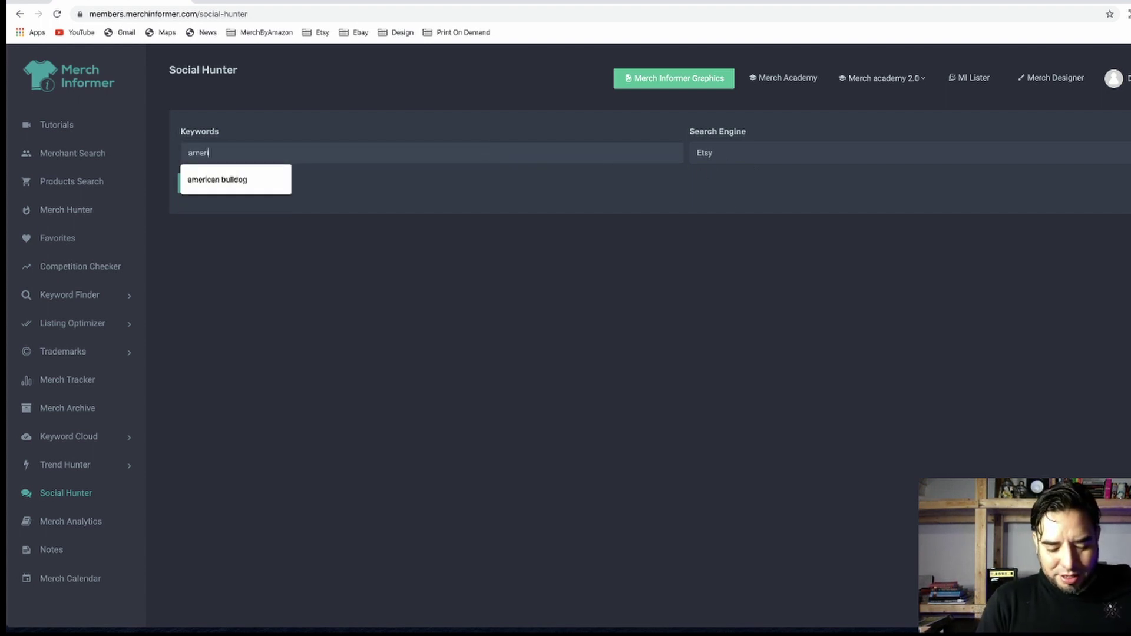
text(can bulldog)
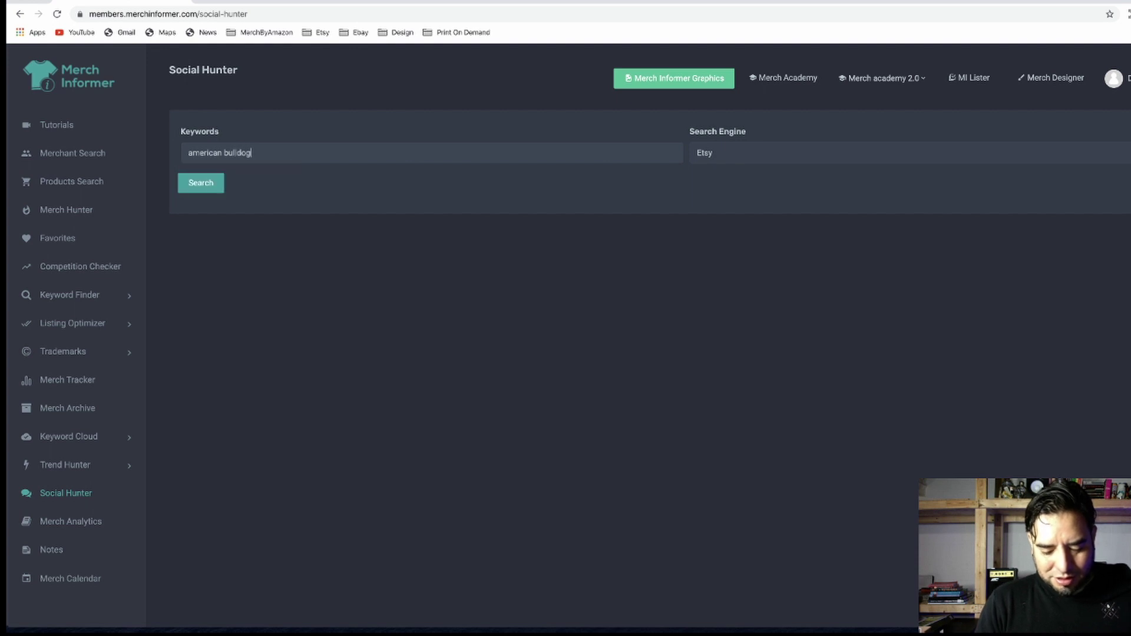
key(Return)
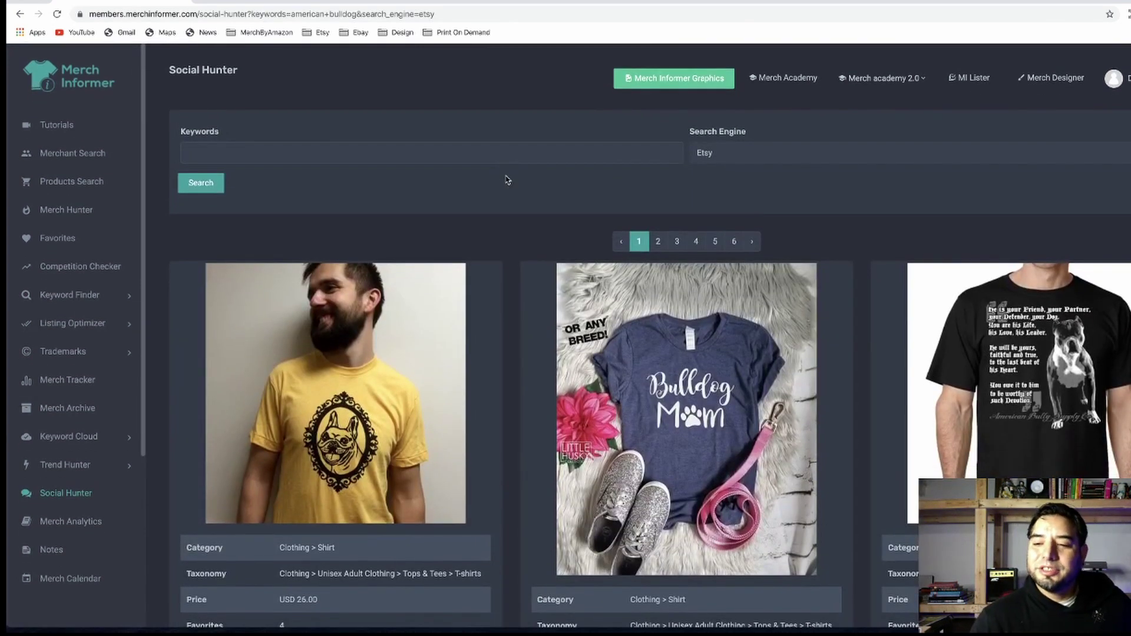
- Browse the Etsy american bulldog listings, examining their designs, prices, favorites, views, tags and descriptions
scroll(507, 178, down, 4)
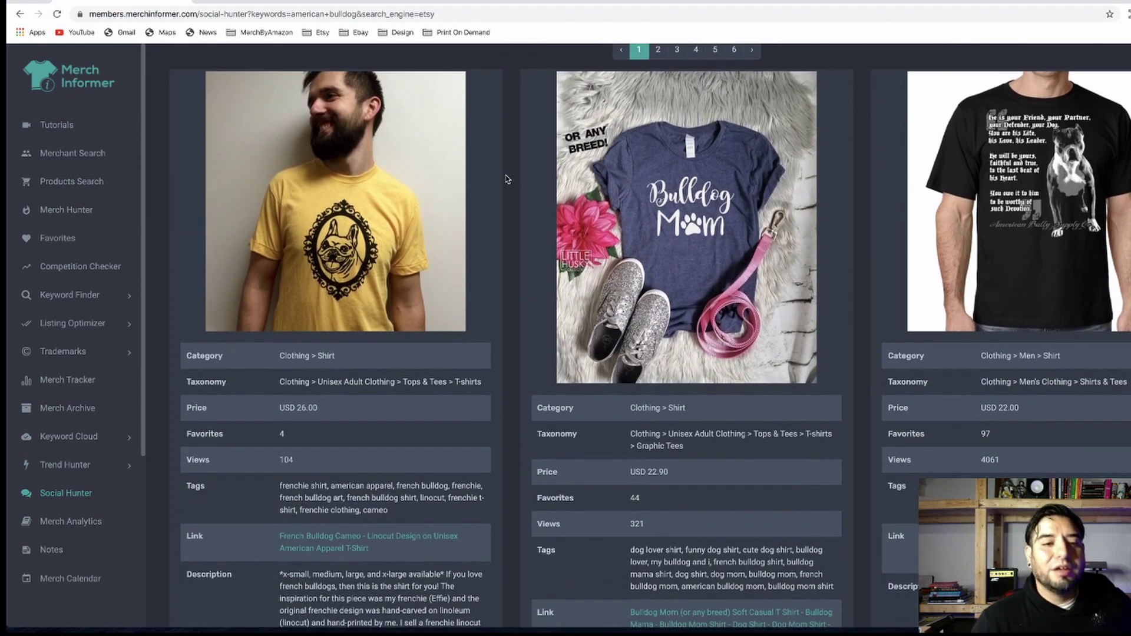
scroll(507, 179, up, 4)
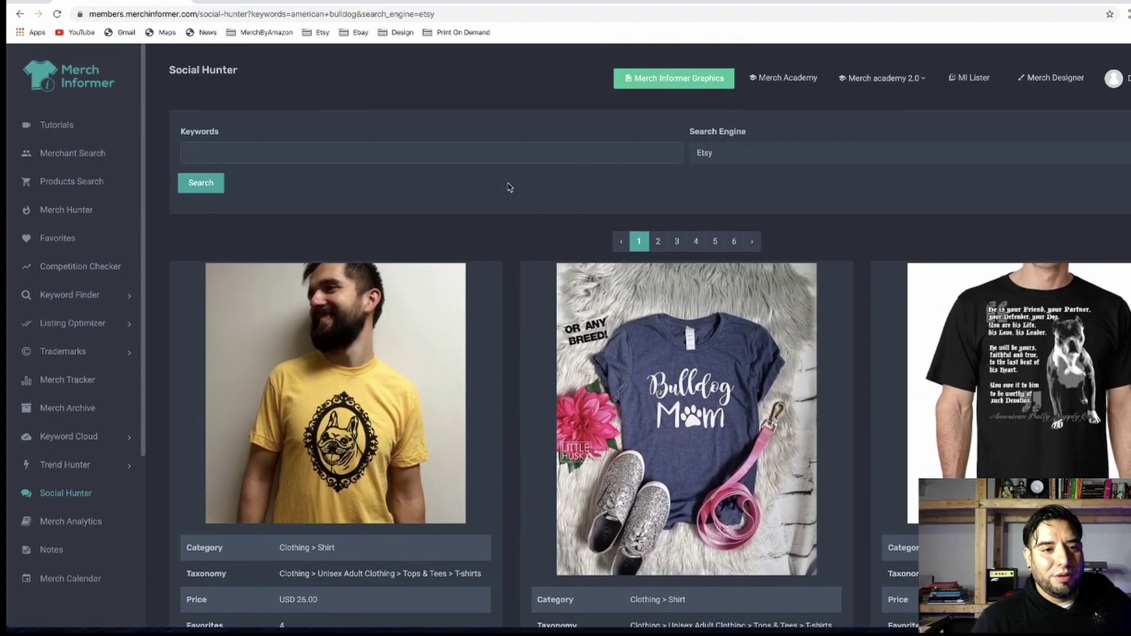
scroll(509, 187, down, 6)
scroll(510, 188, up, 3)
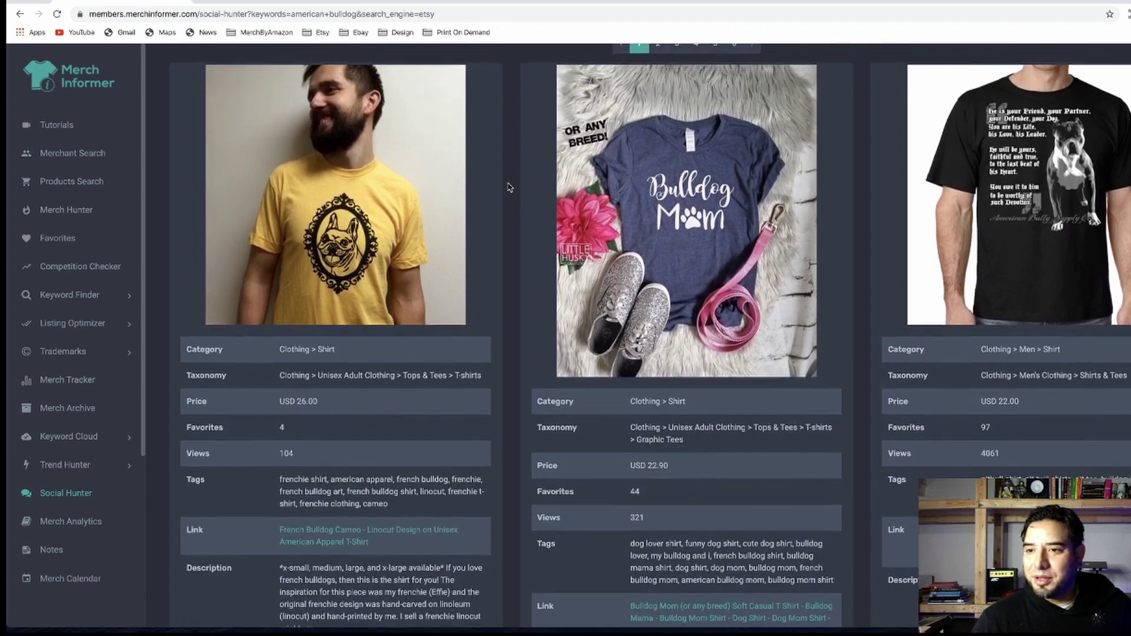
scroll(509, 187, down, 15)
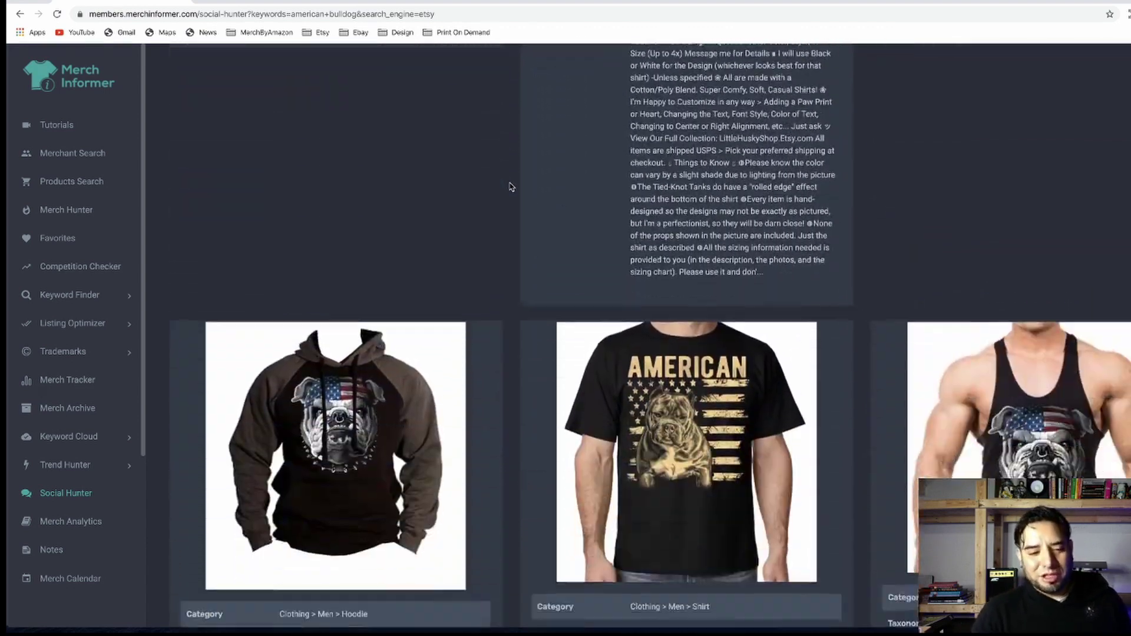
- Continue through the remaining Etsy american bulldog results, comparing the hoodie, T-shirt and leggings listings by design, category, favorites, views and tags
scroll(510, 187, down, 2)
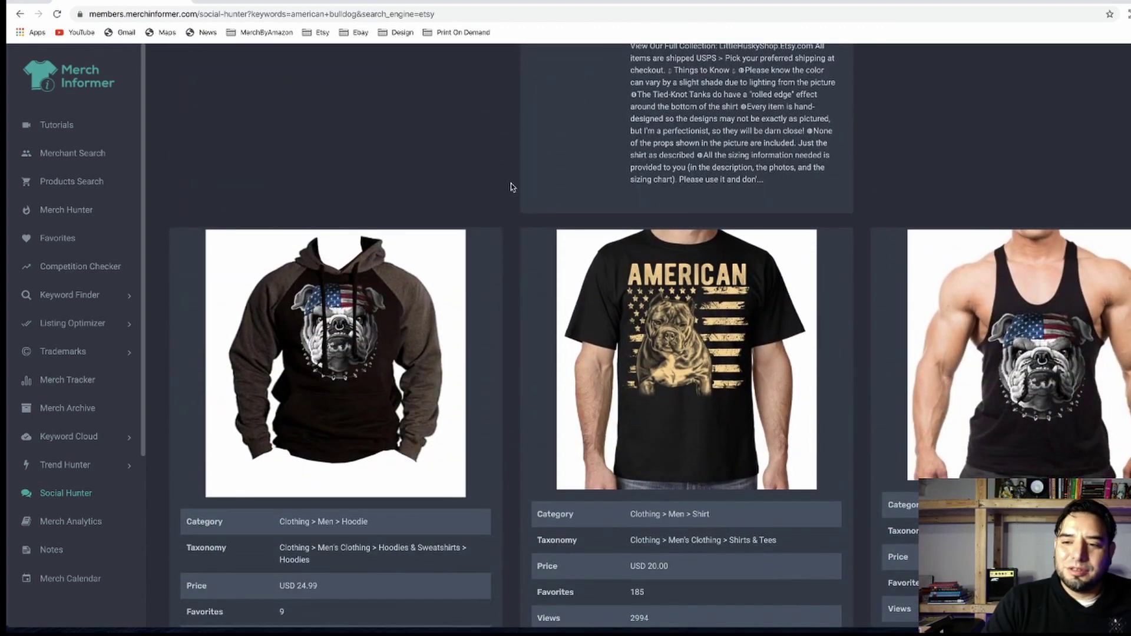
scroll(512, 188, down, 12)
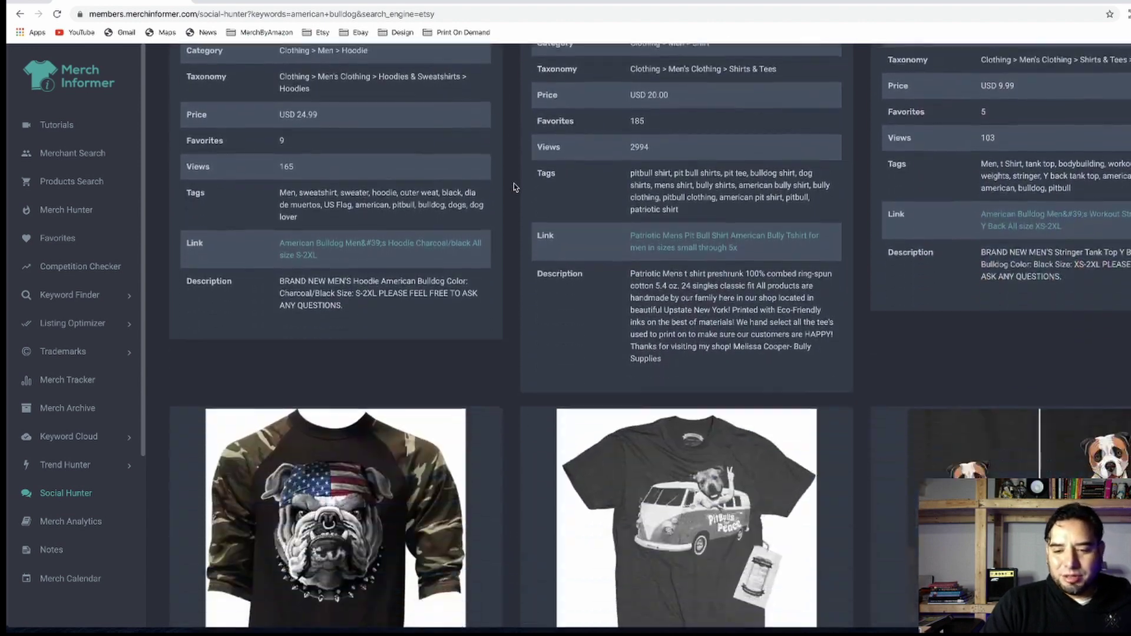
scroll(514, 187, down, 10)
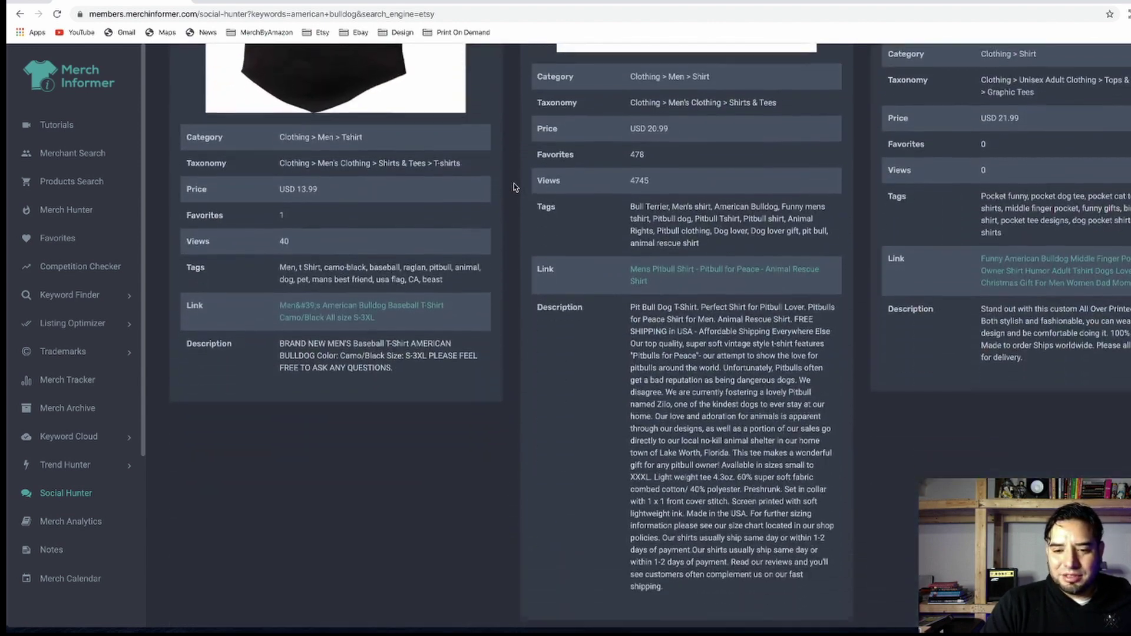
scroll(513, 187, down, 5)
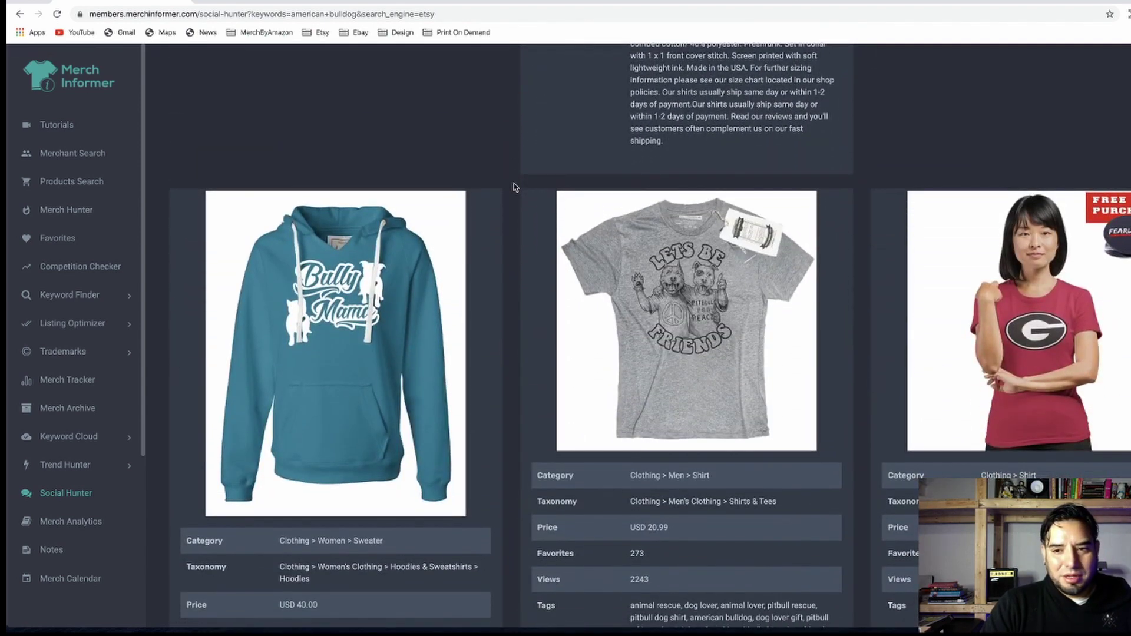
scroll(514, 188, down, 13)
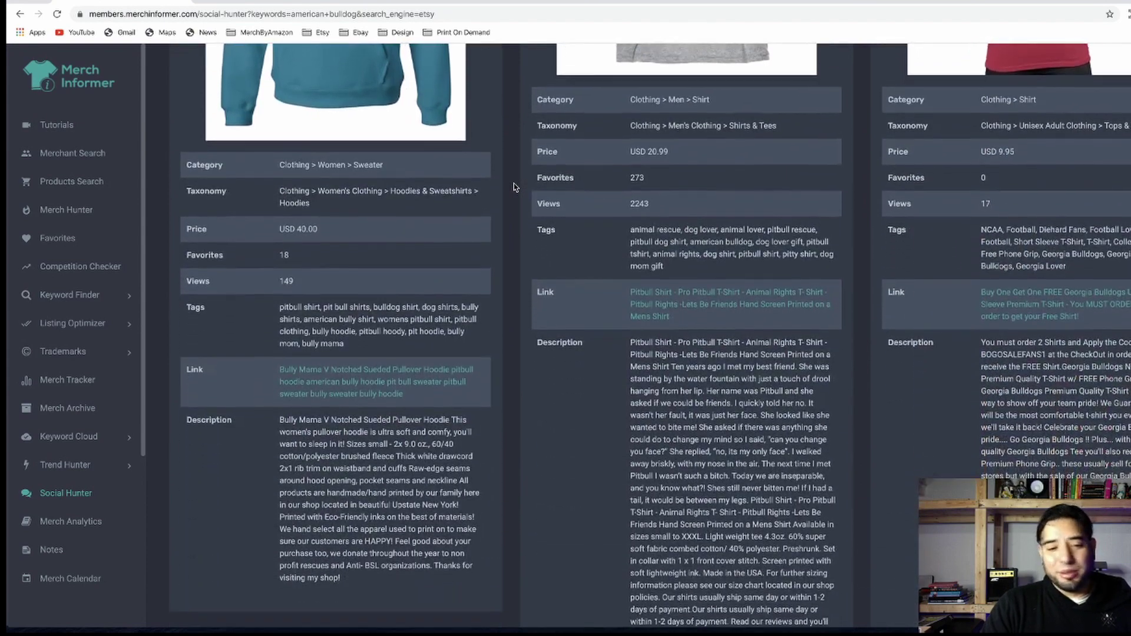
scroll(514, 188, down, 6)
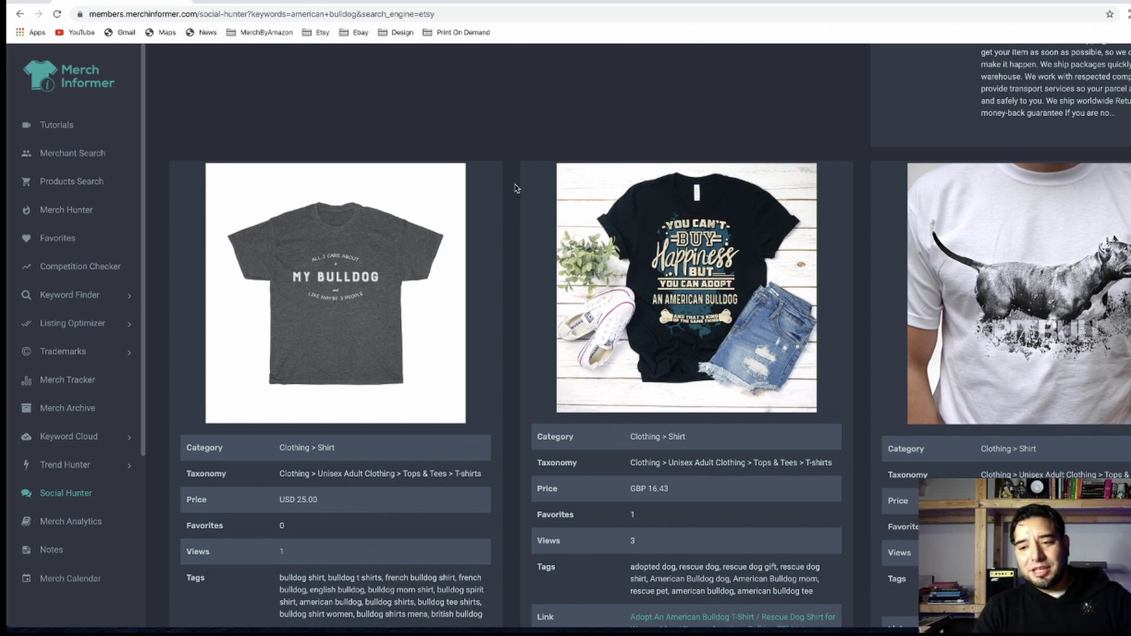
scroll(515, 188, down, 12)
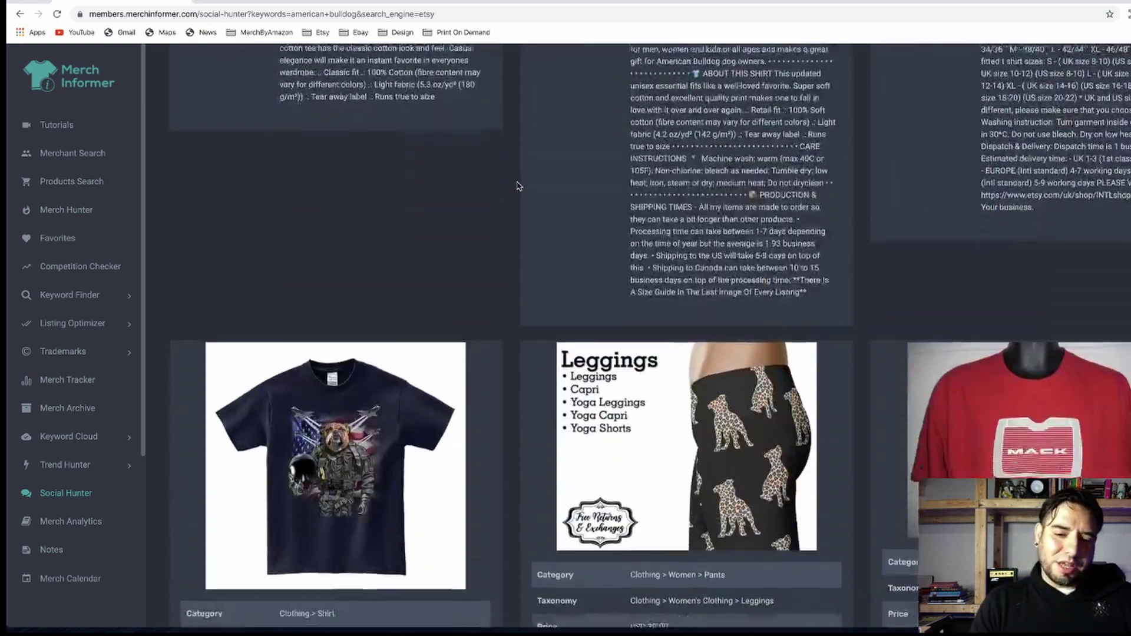
scroll(517, 186, down, 11)
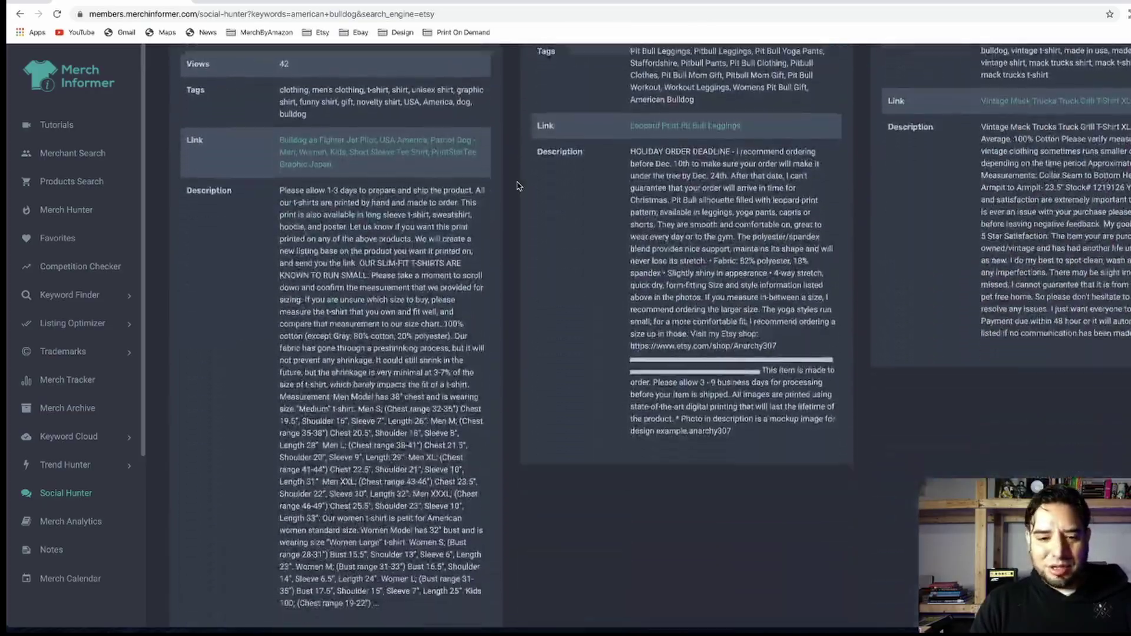